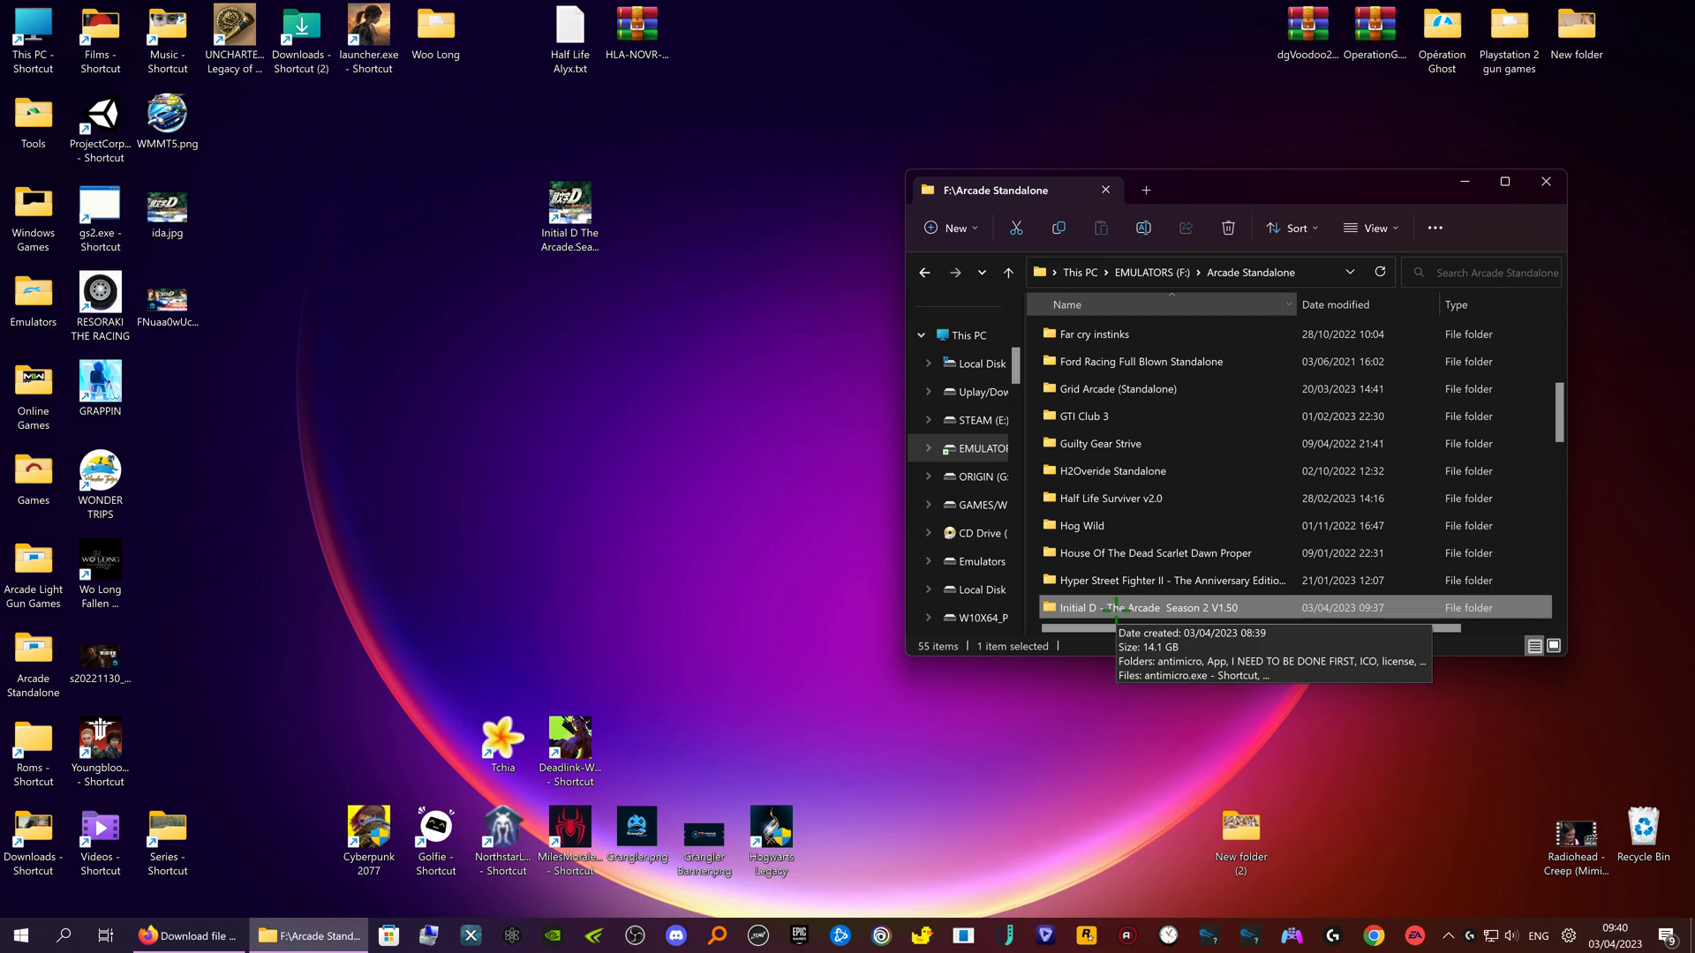
# Open the "Initial D - The Arcade Season 2 V1.50" folder and move its window clear of the desktop icons.
pyautogui.doubleClick(1115, 607)
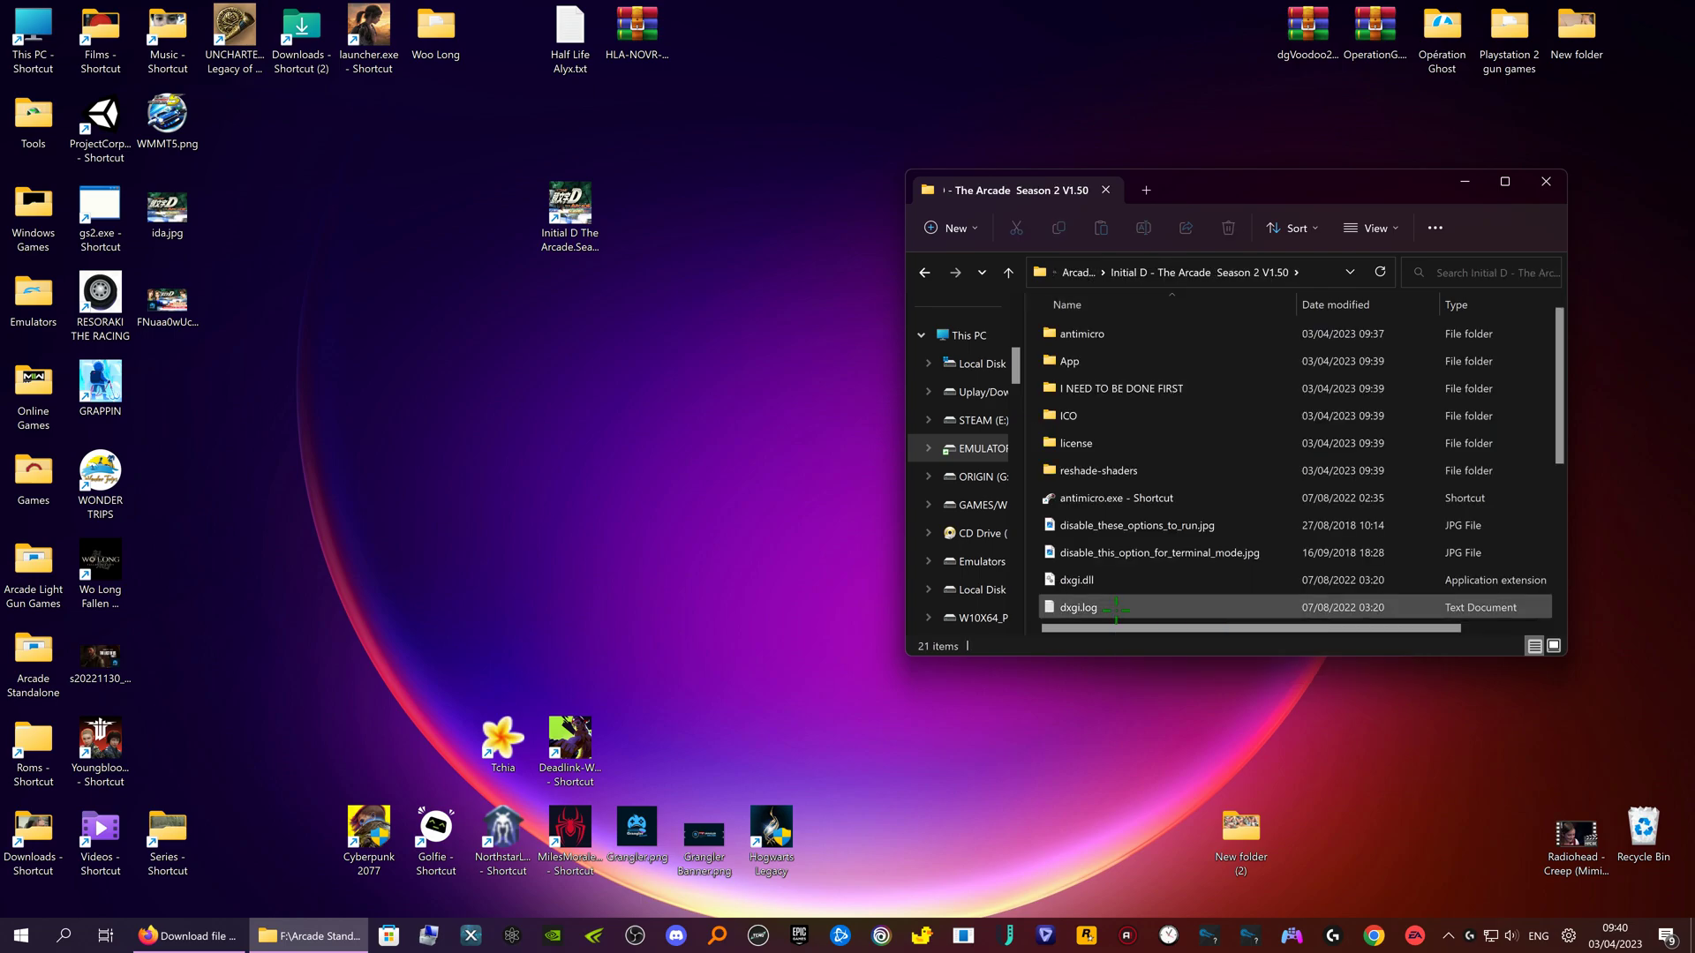
pyautogui.moveTo(1253, 182); pyautogui.dragTo(1303, 238)
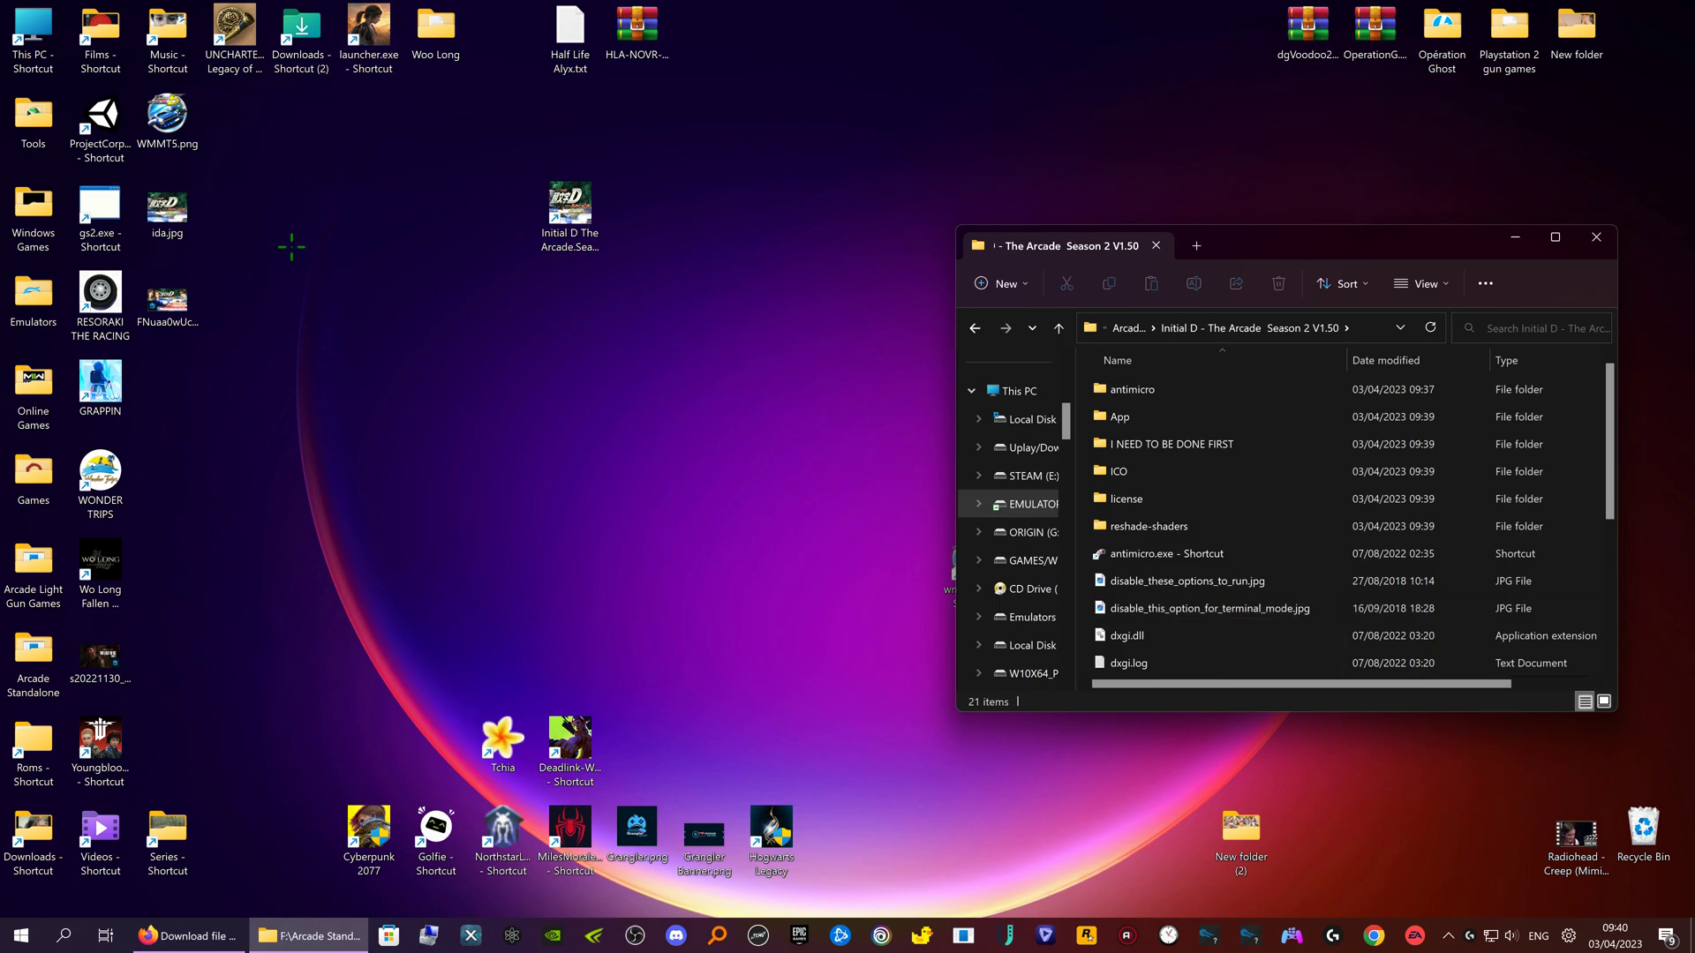
# Permanently delete the ida.jpg image from the desktop.
pyautogui.moveTo(247, 185); pyautogui.dragTo(167, 251)
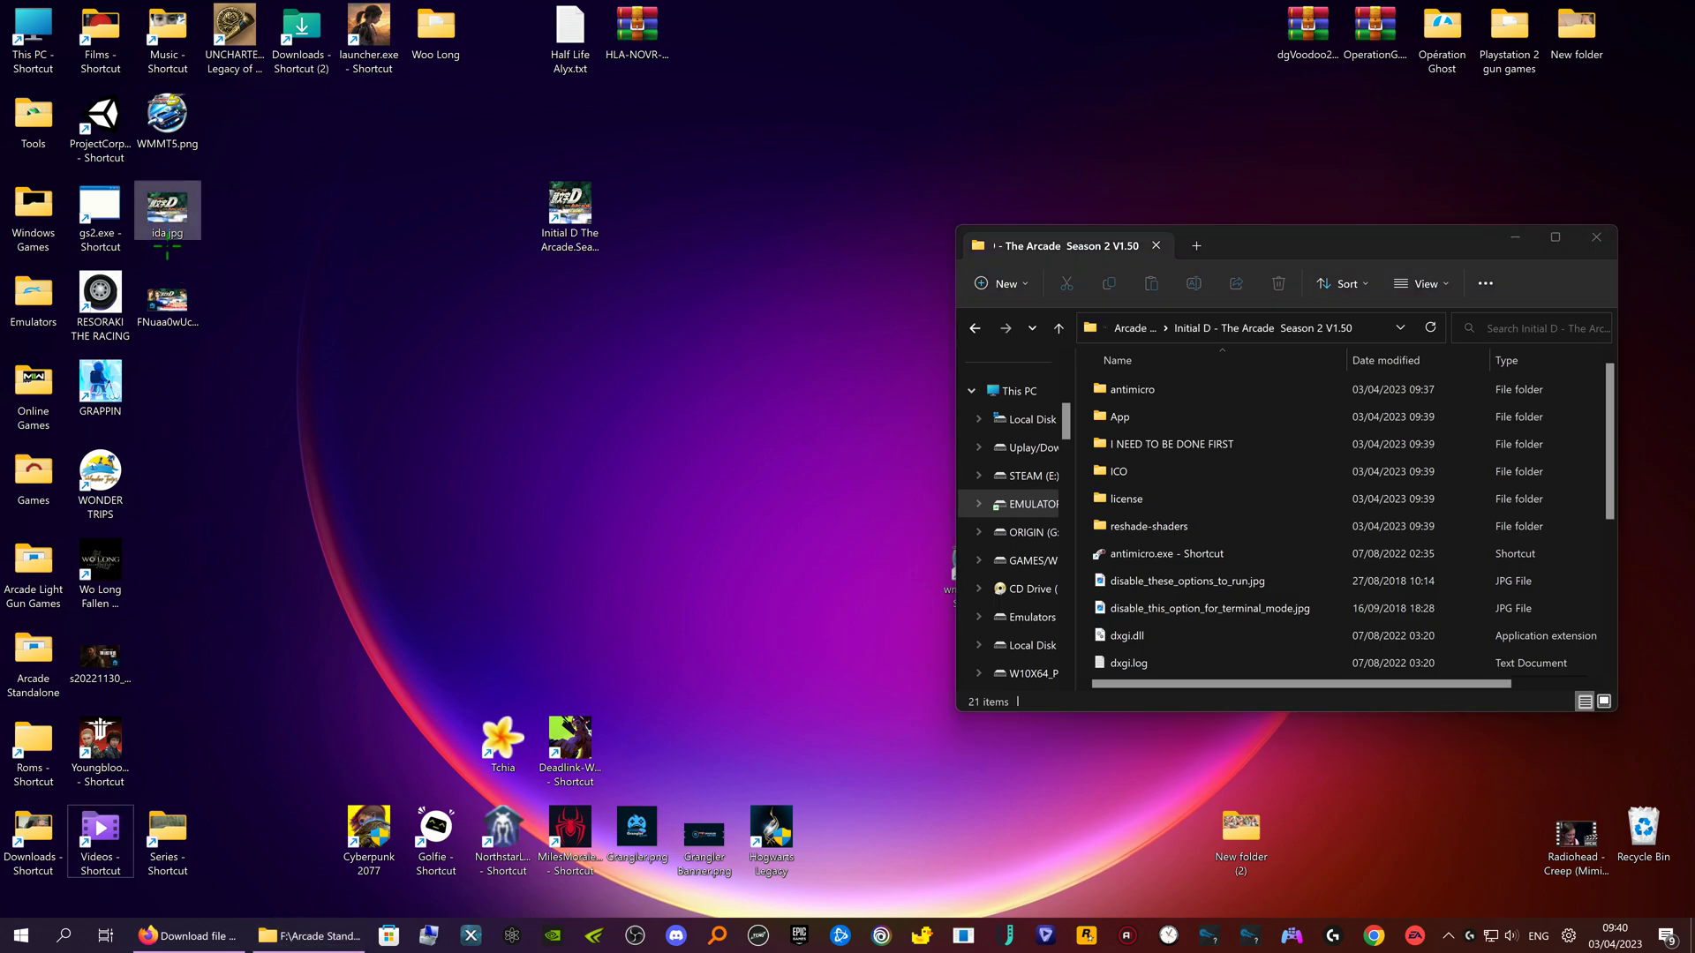
pyautogui.hotkey('shift', 'Delete')
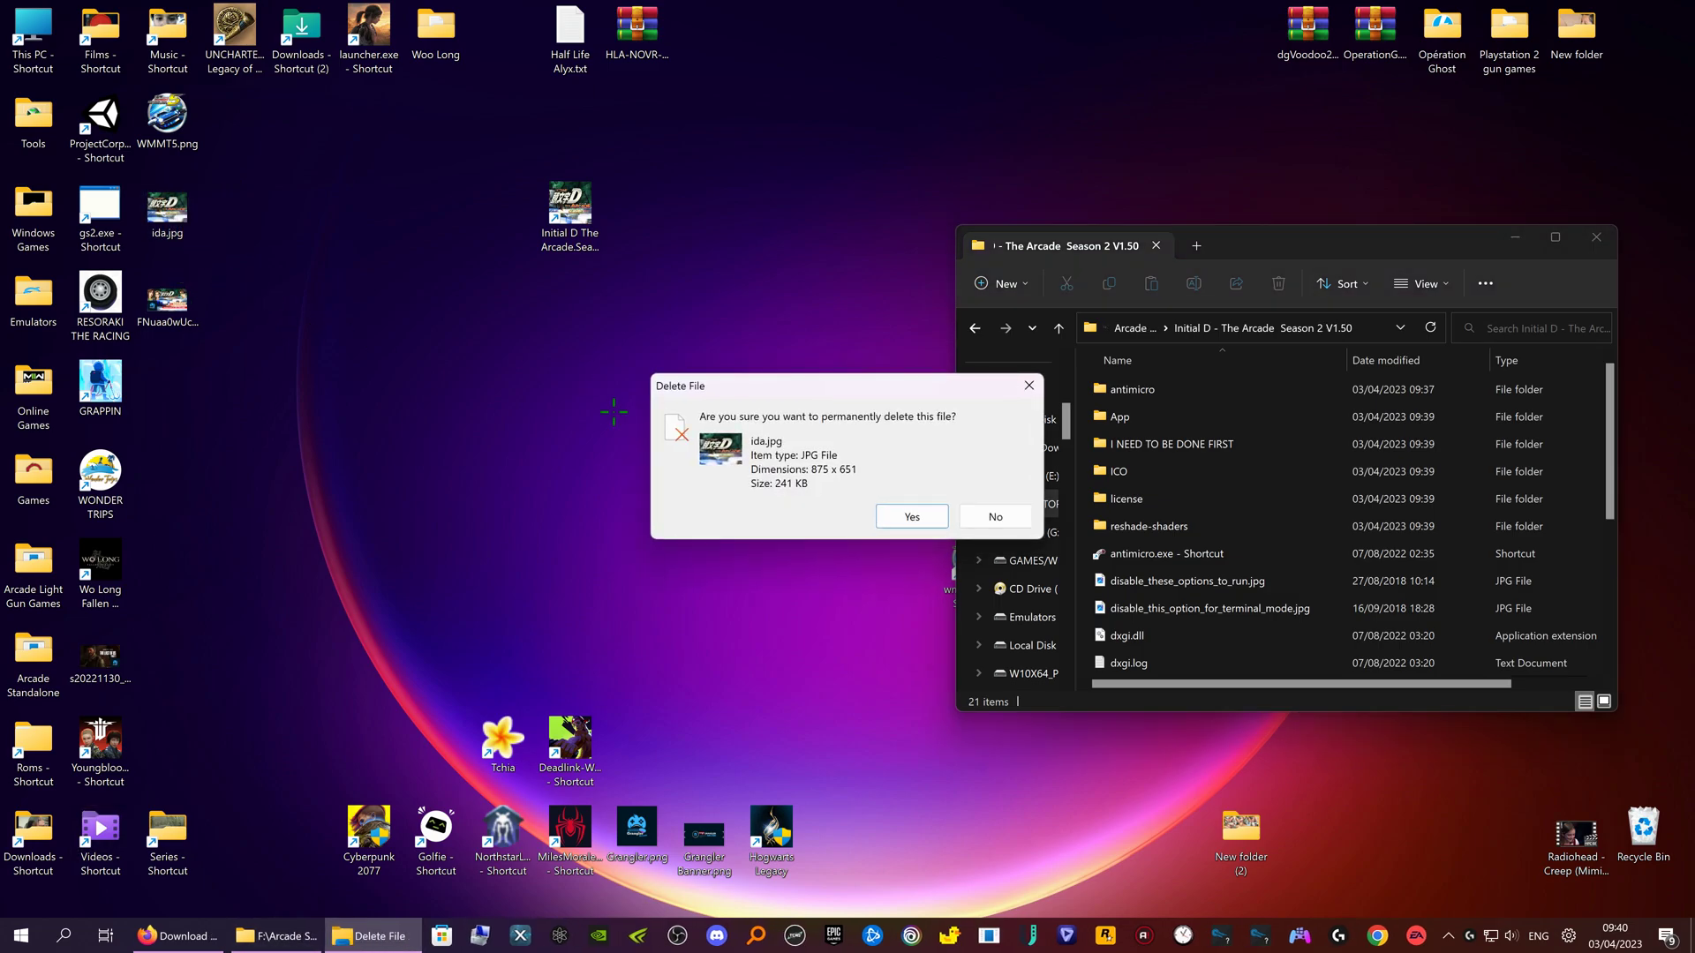
pyautogui.click(925, 518)
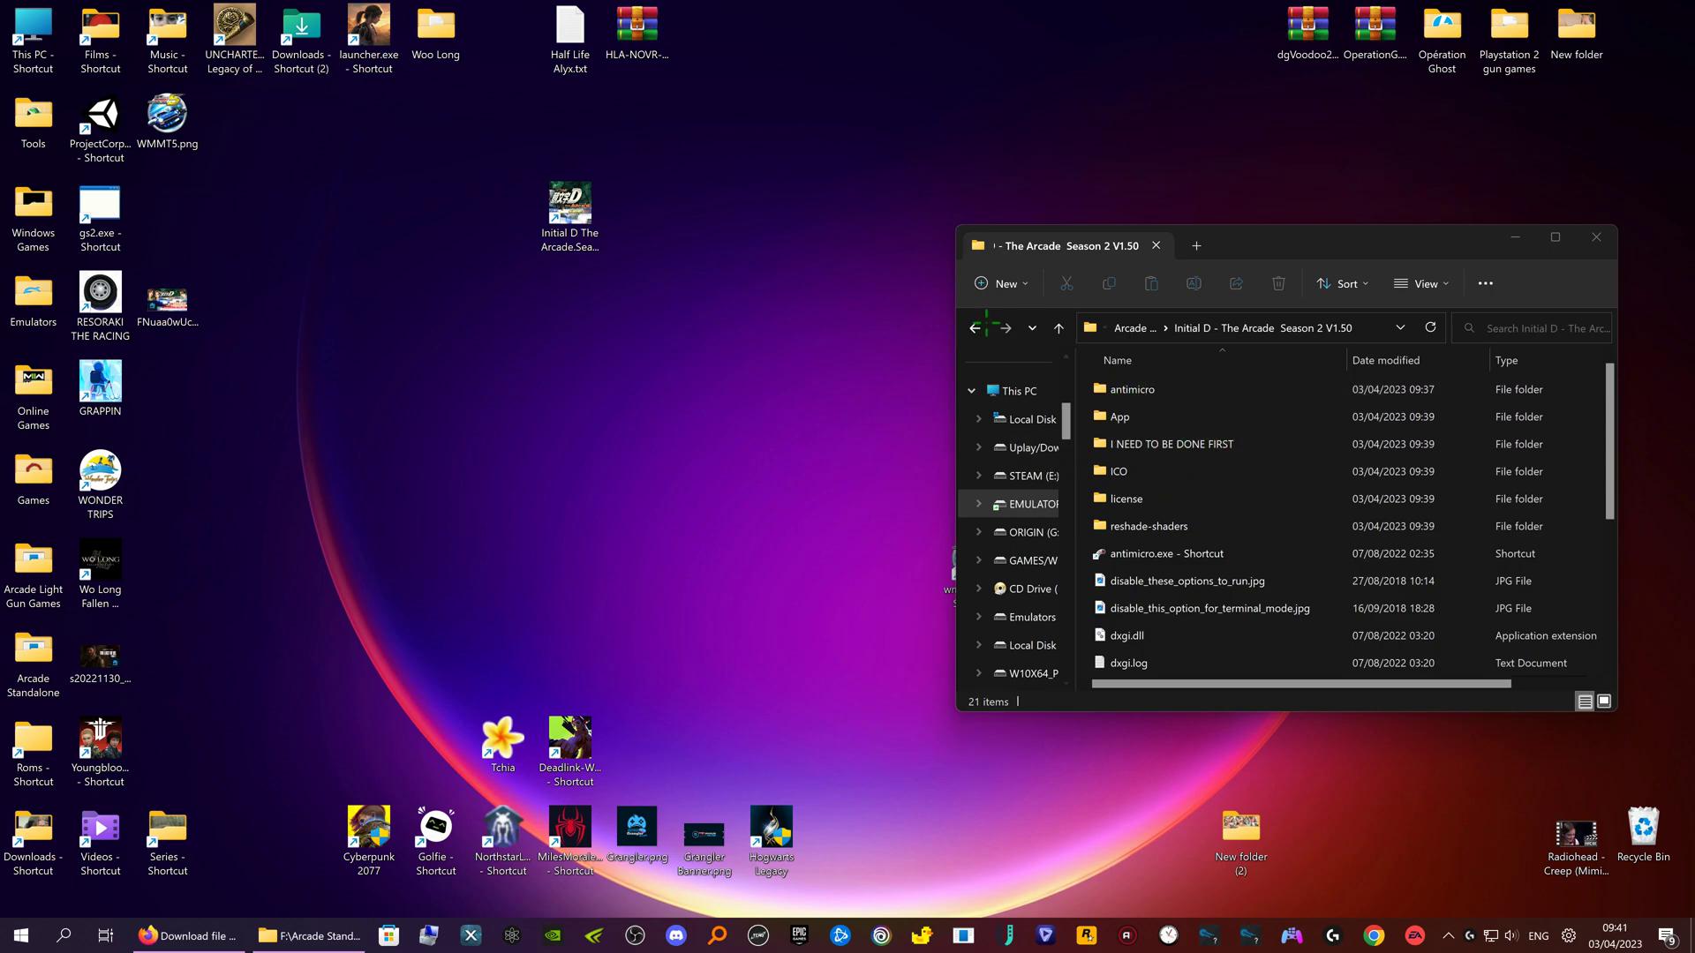
# Reopen the Initial D Season 2 game folder from Arcade Standalone and select odd.sys inside "I NEED TO BE DONE FIRST".
pyautogui.hotkey('alt', 'Left')
pyautogui.scroll(-1, 1238, 606)
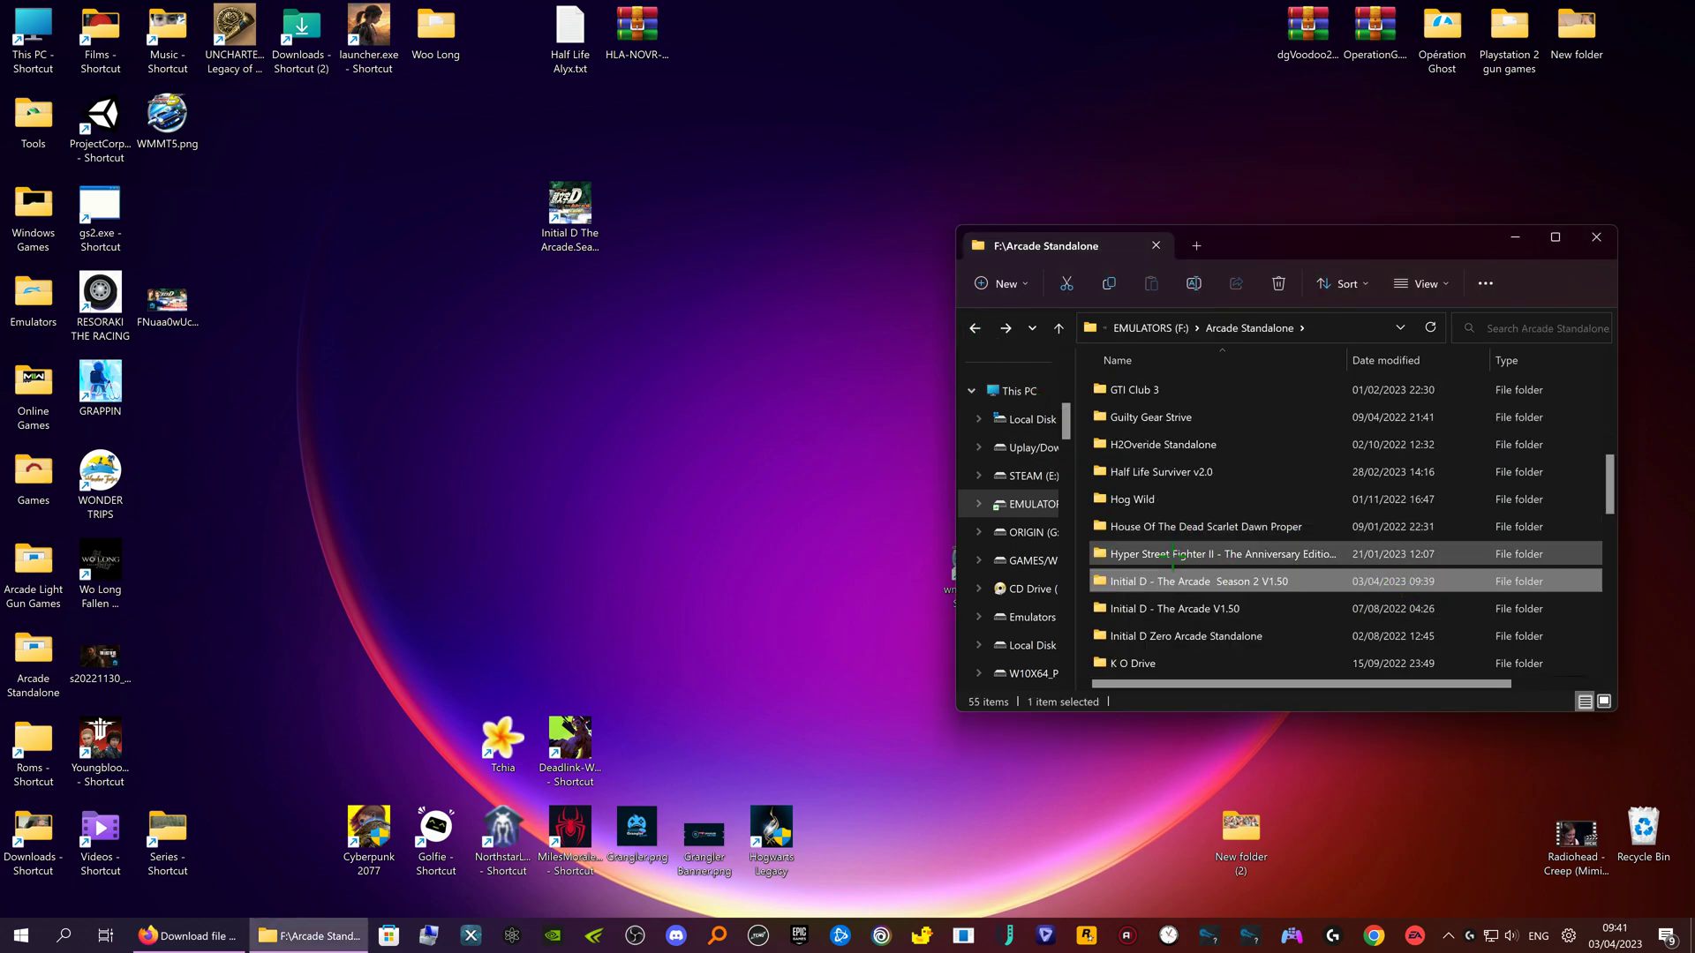
pyautogui.doubleClick(1203, 579)
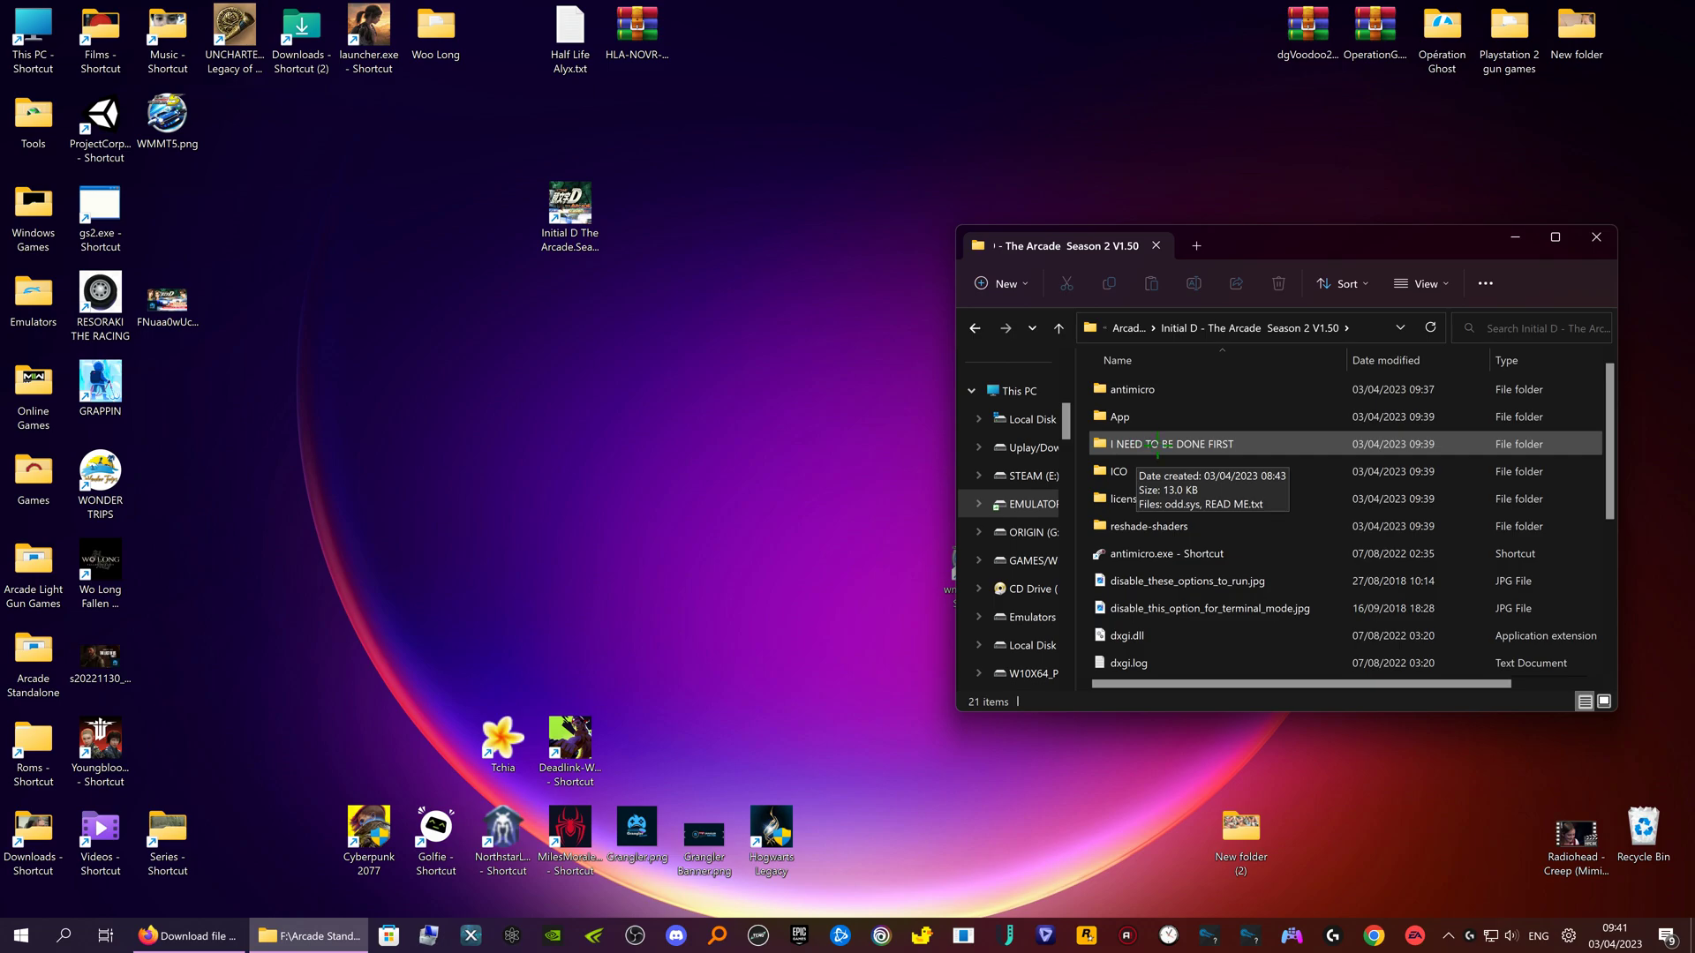
pyautogui.doubleClick(1205, 445)
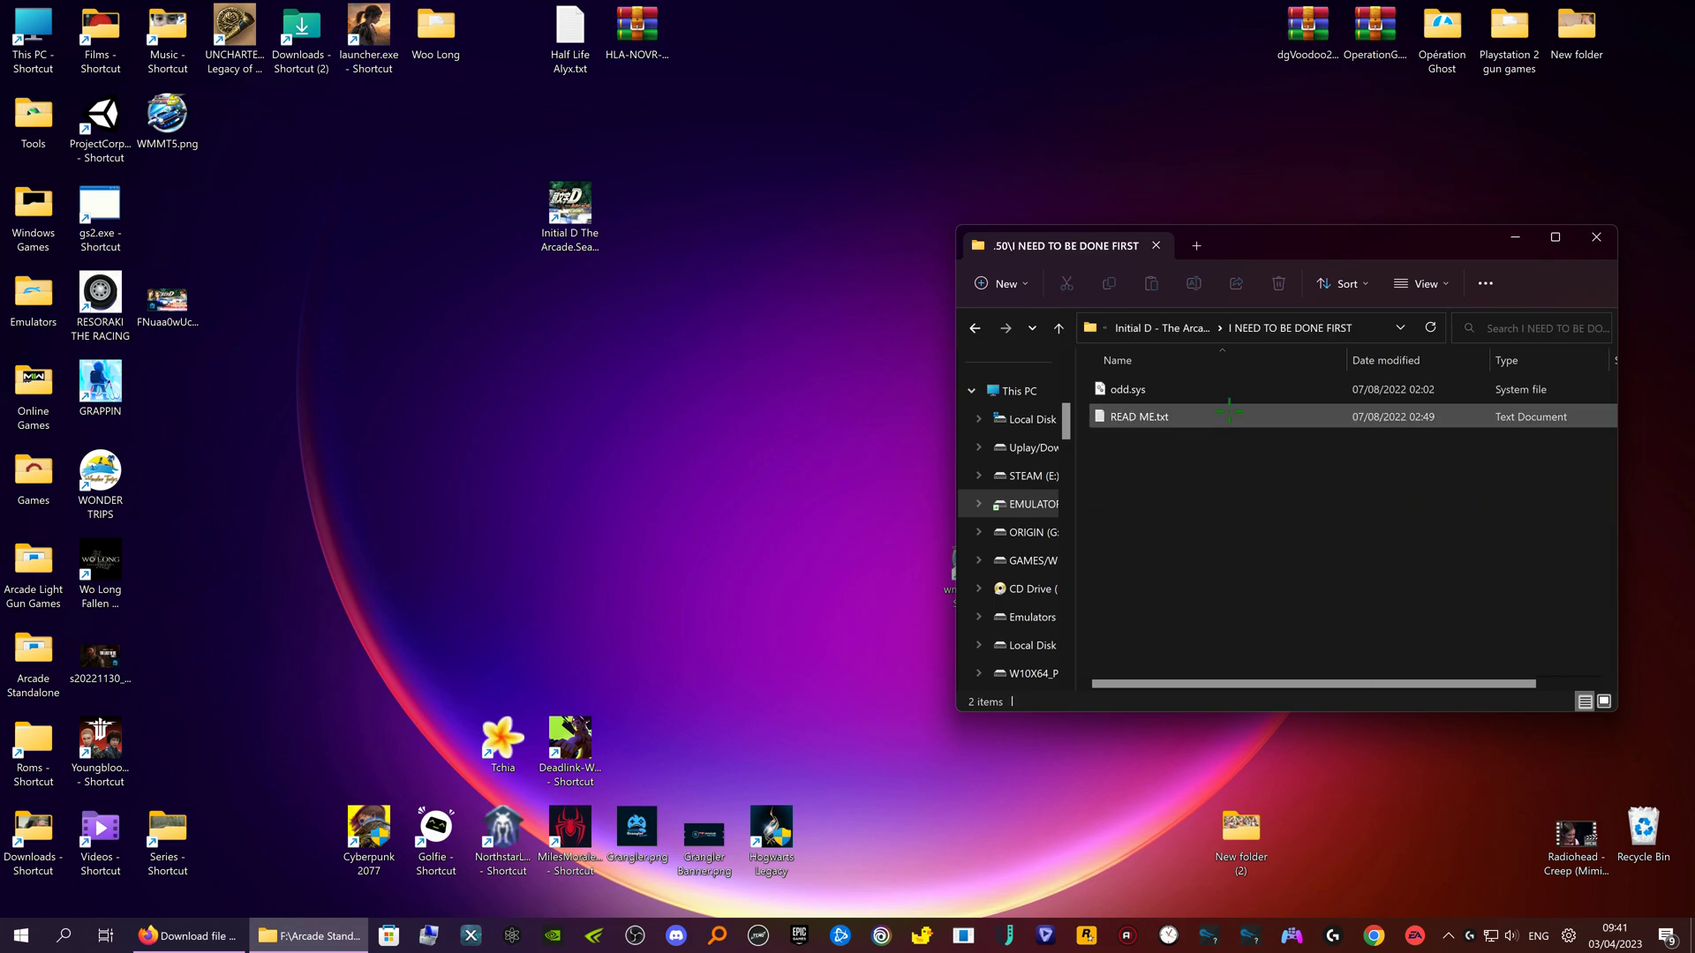
pyautogui.moveTo(1257, 249); pyautogui.dragTo(1305, 283)
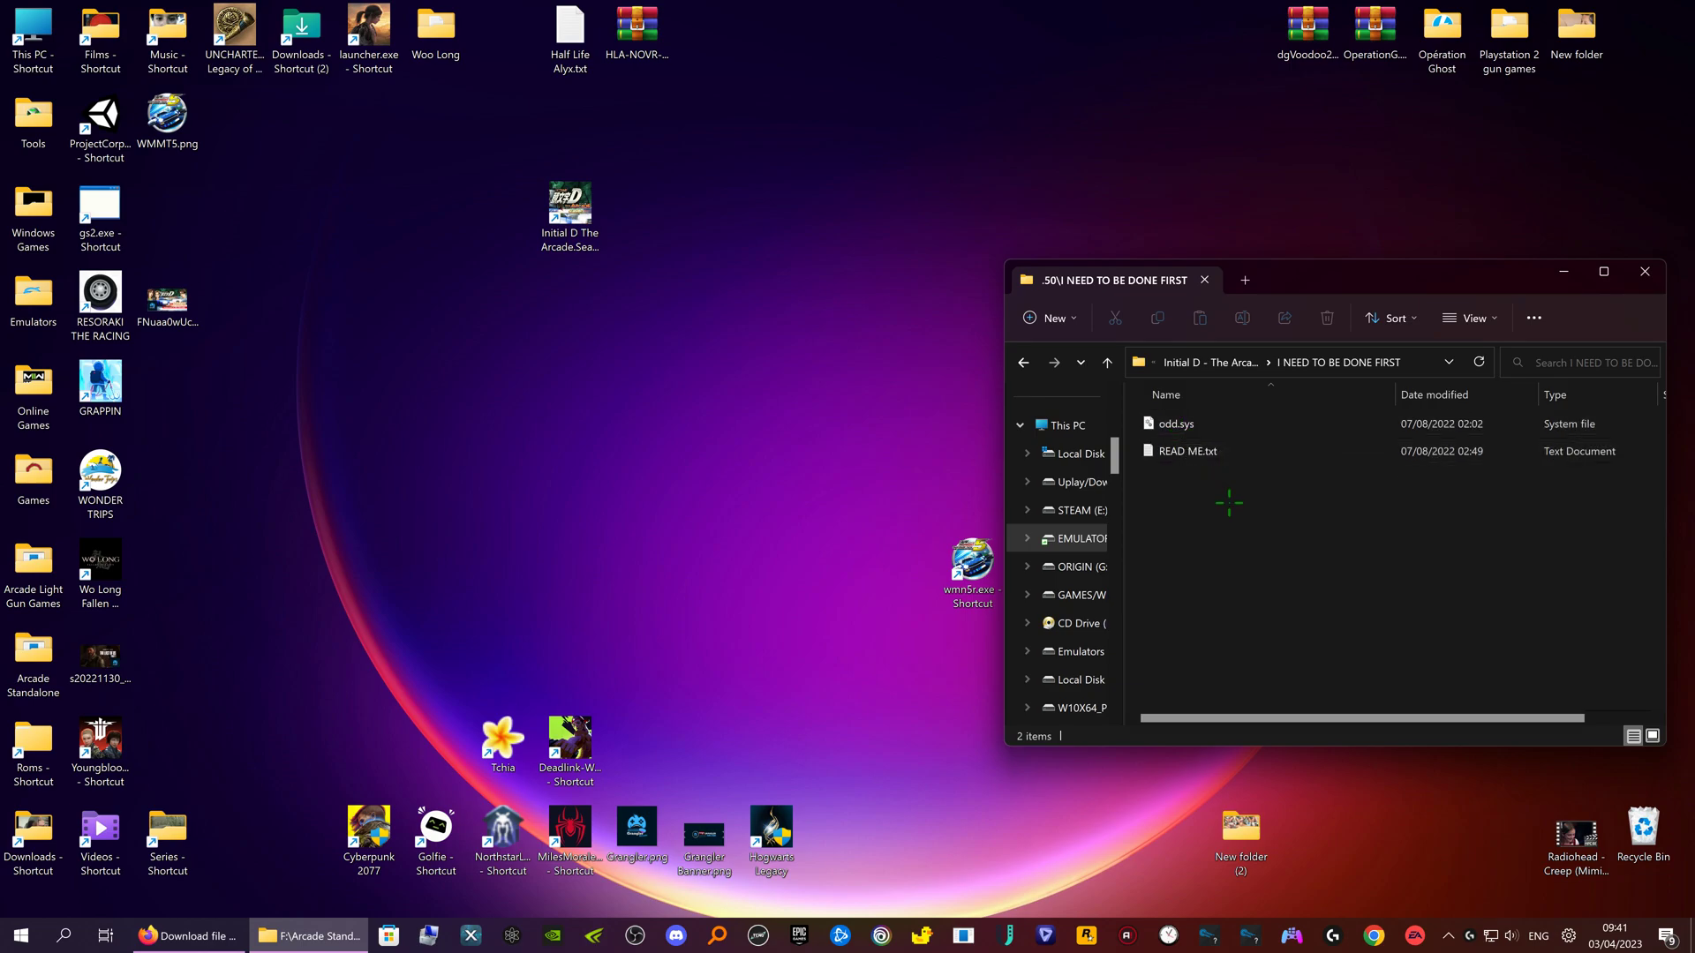
pyautogui.click(1198, 424)
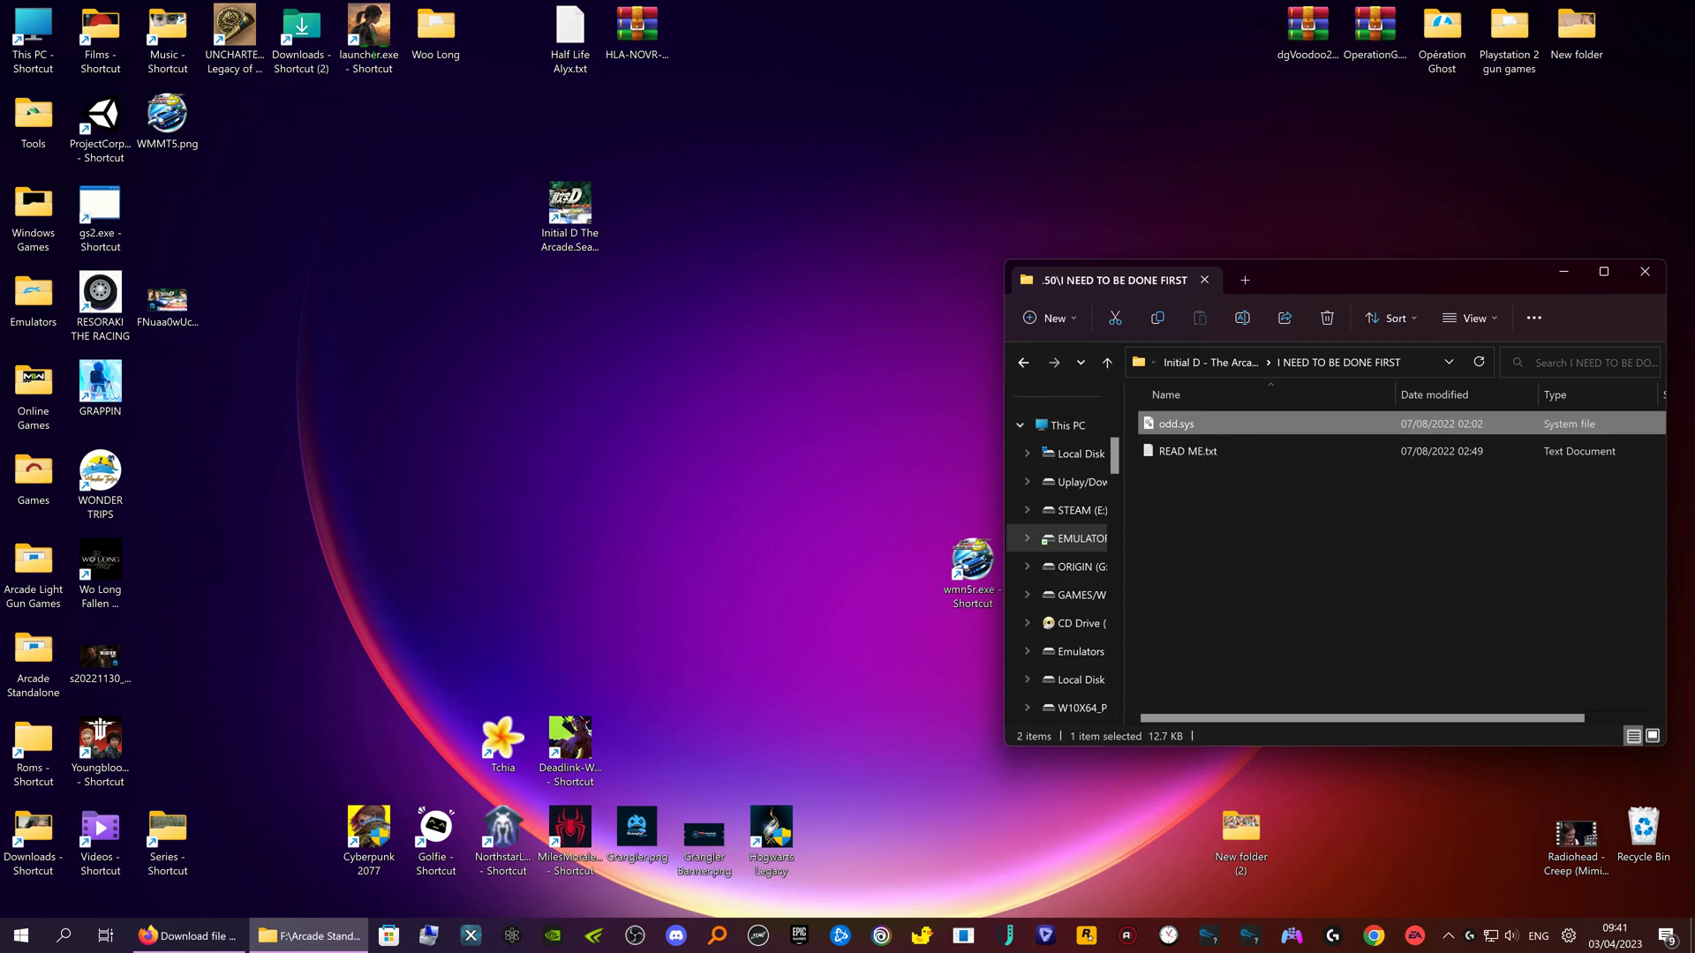
# Open the Windows folder on Local Disk (C:) in a second window placed beside the odd.sys folder.
pyautogui.click(28, 31)
pyautogui.doubleClick(28, 31)
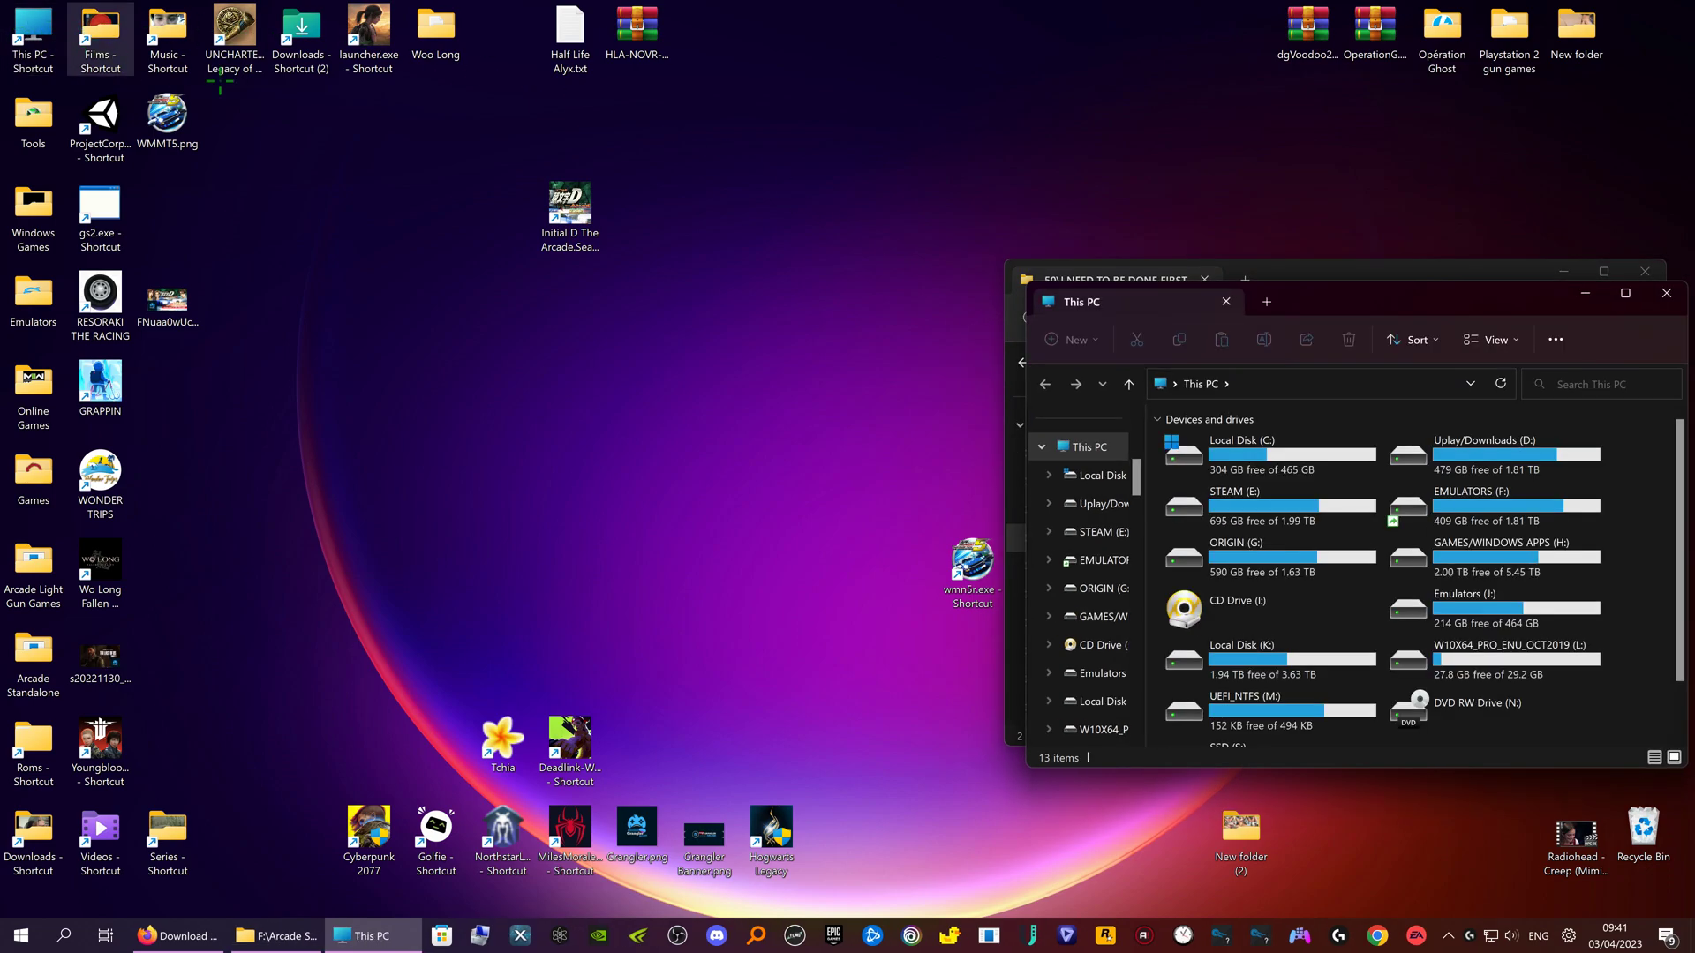
pyautogui.moveTo(1213, 277); pyautogui.dragTo(536, 189)
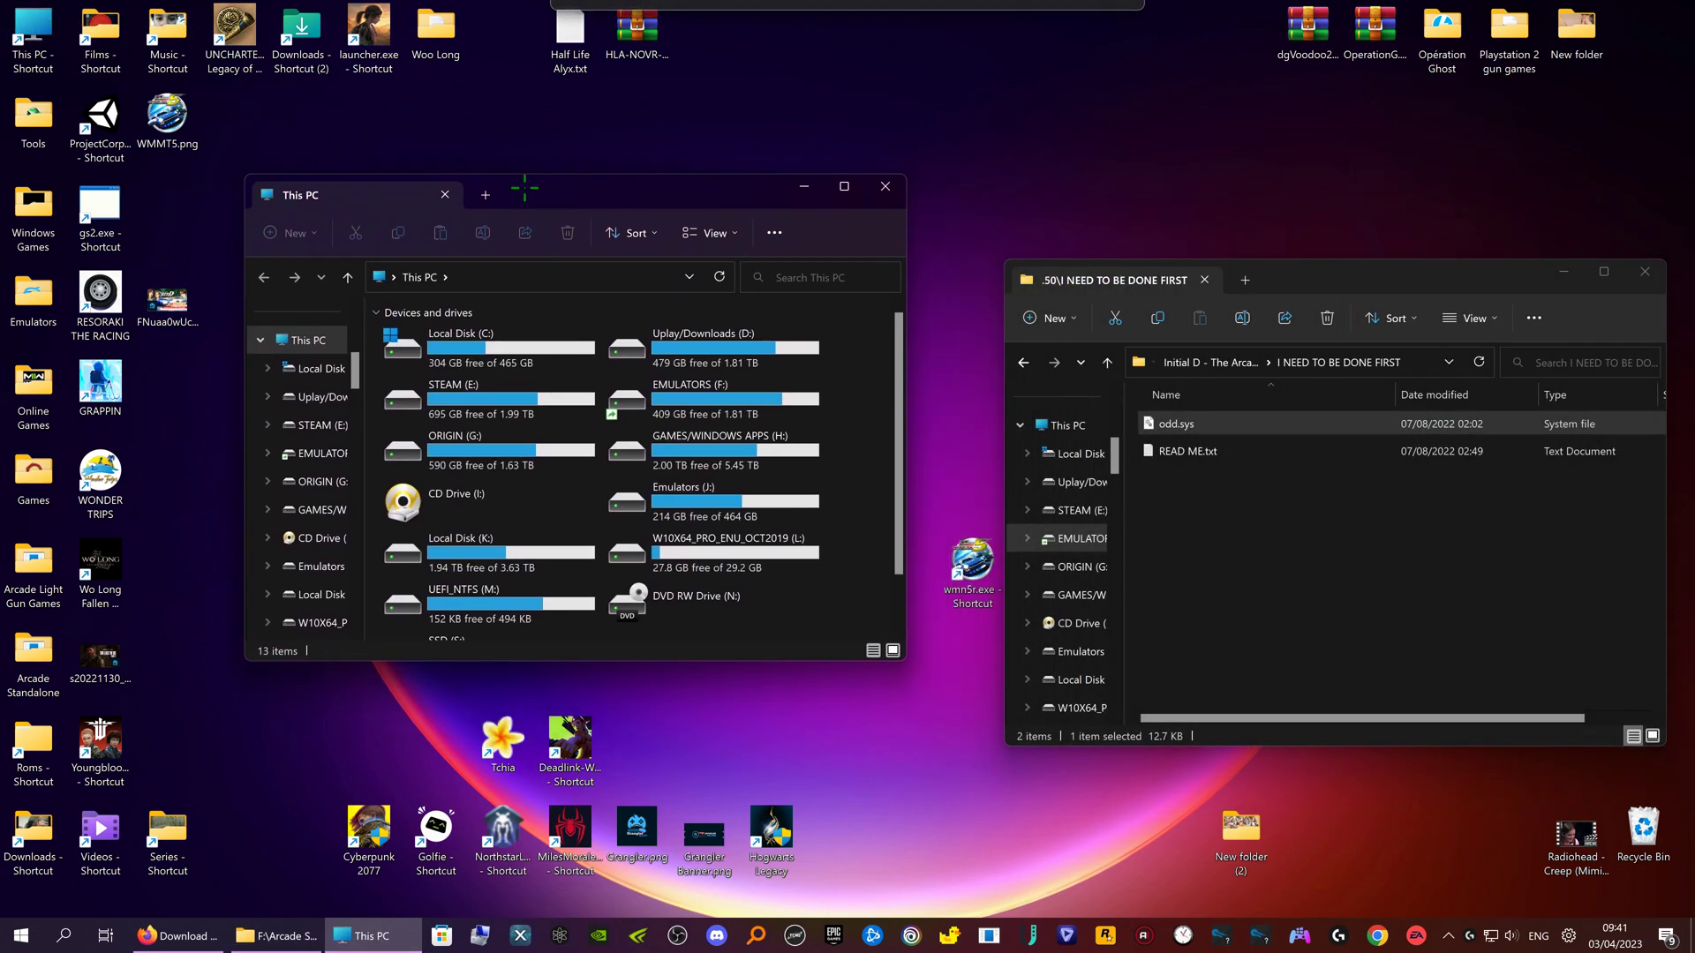
pyautogui.doubleClick(489, 335)
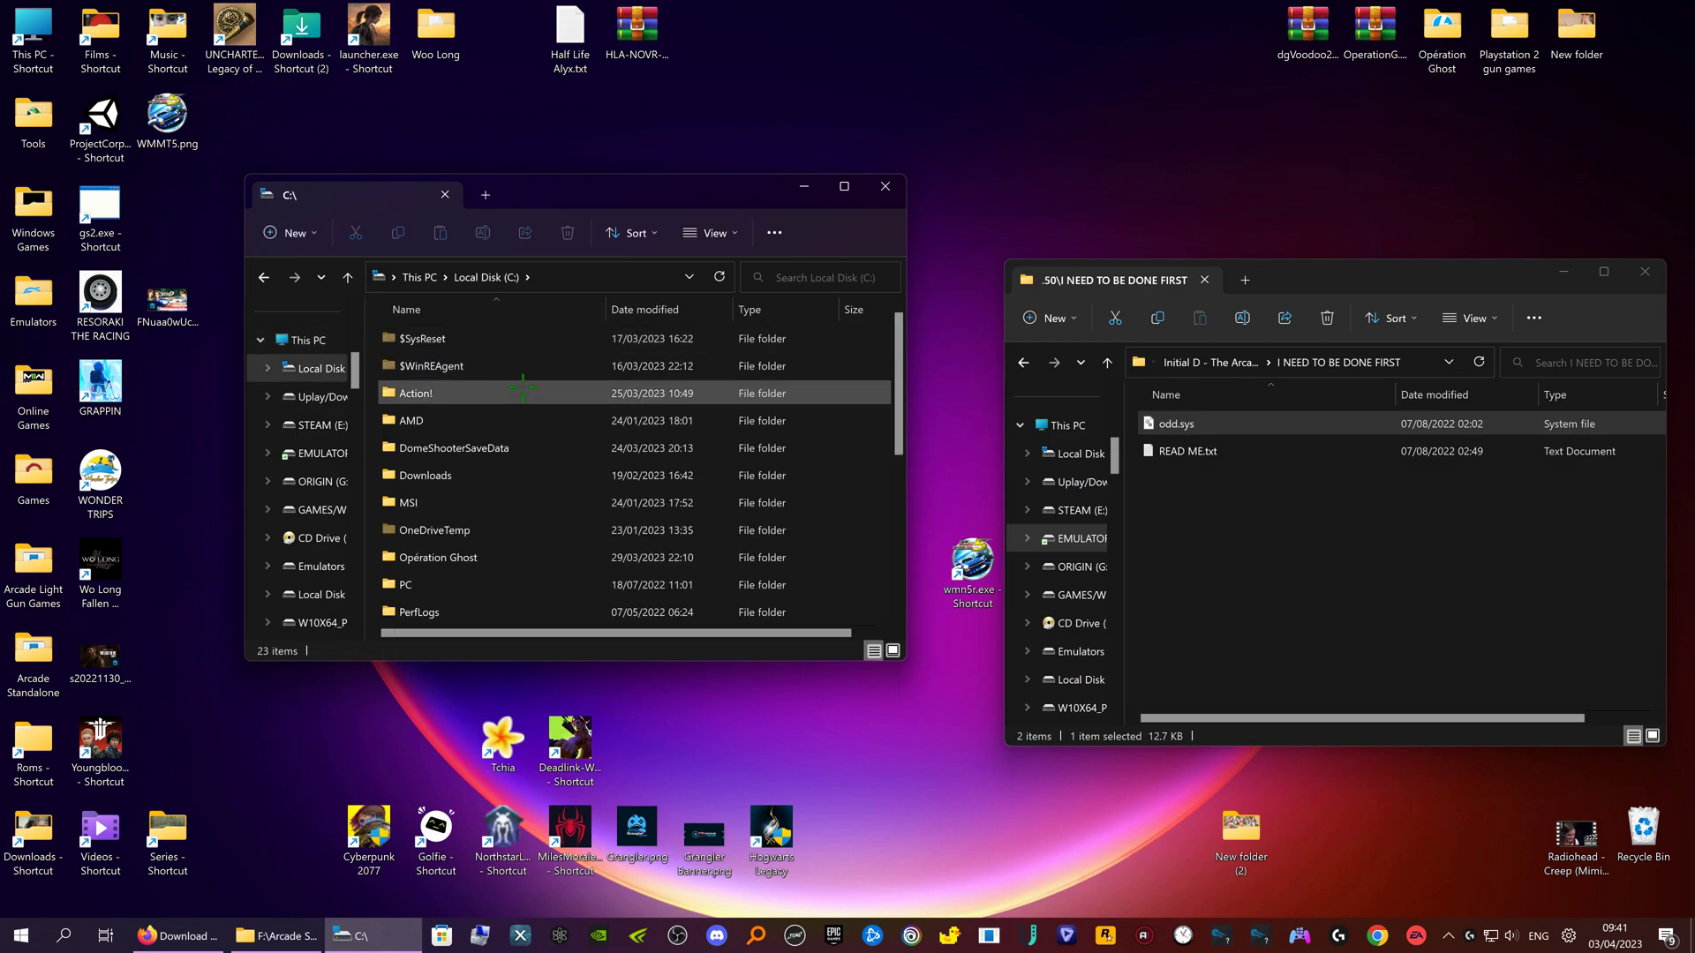
pyautogui.scroll(-2, 523, 386)
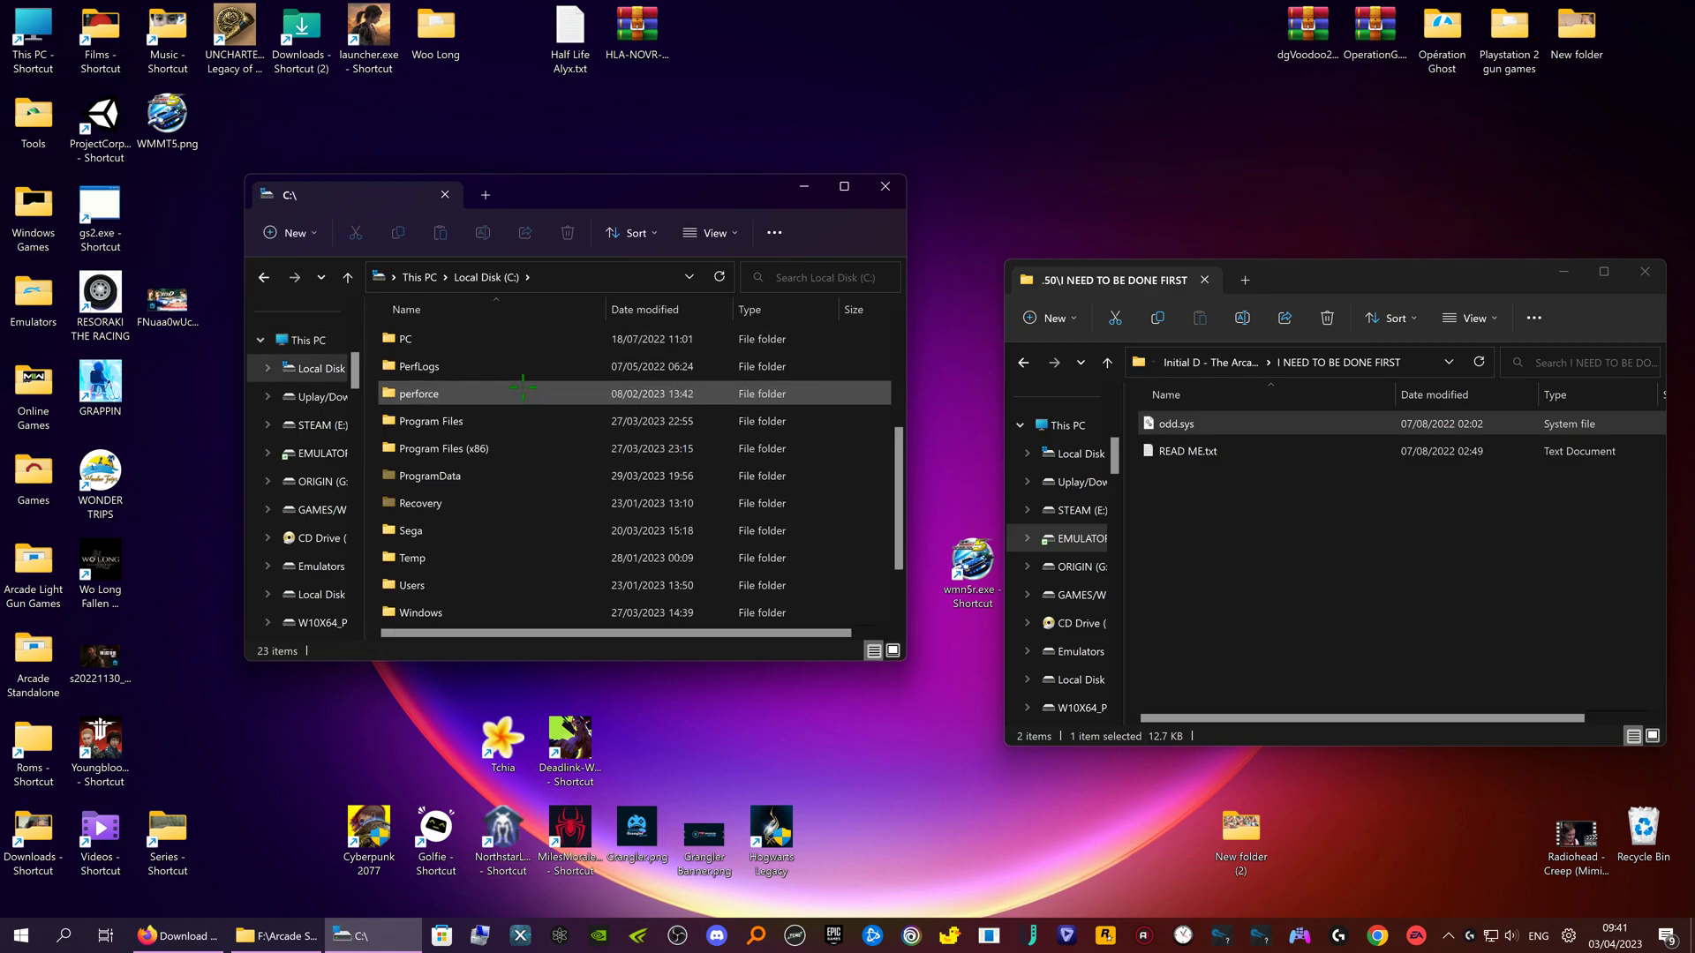
pyautogui.scroll(-2, 523, 387)
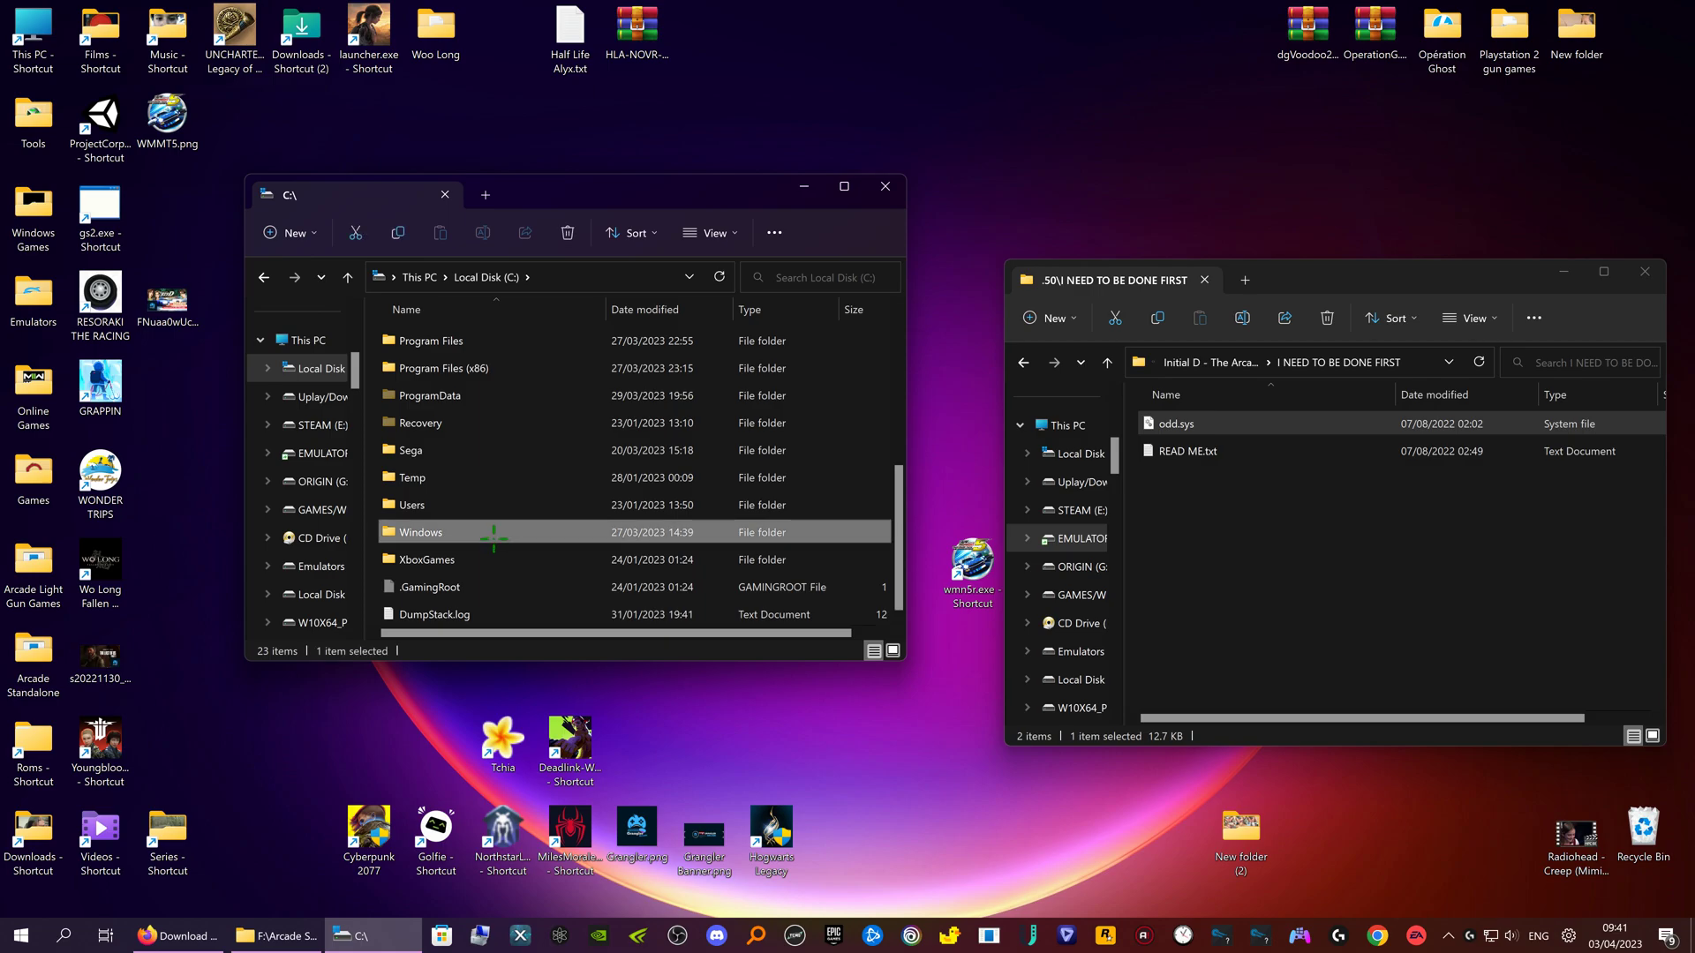
pyautogui.doubleClick(458, 534)
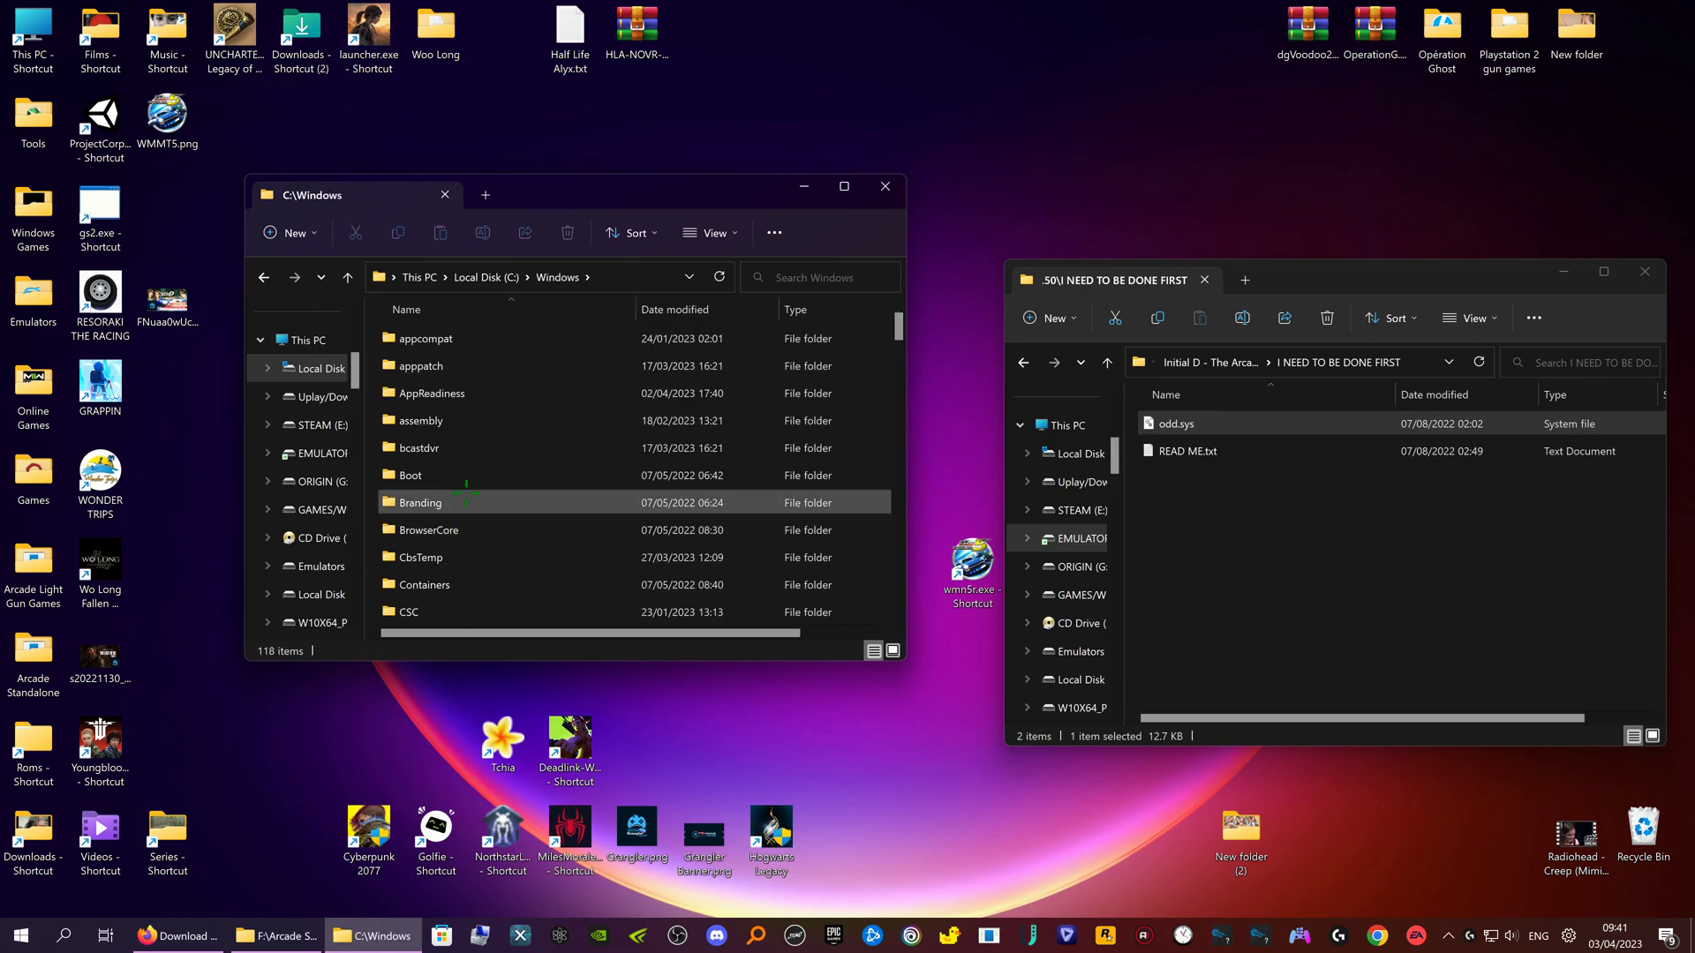
# Find and select the System32 folder inside C:\Windows.
pyautogui.scroll(-2, 497, 400)
pyautogui.scroll(-9, 496, 400)
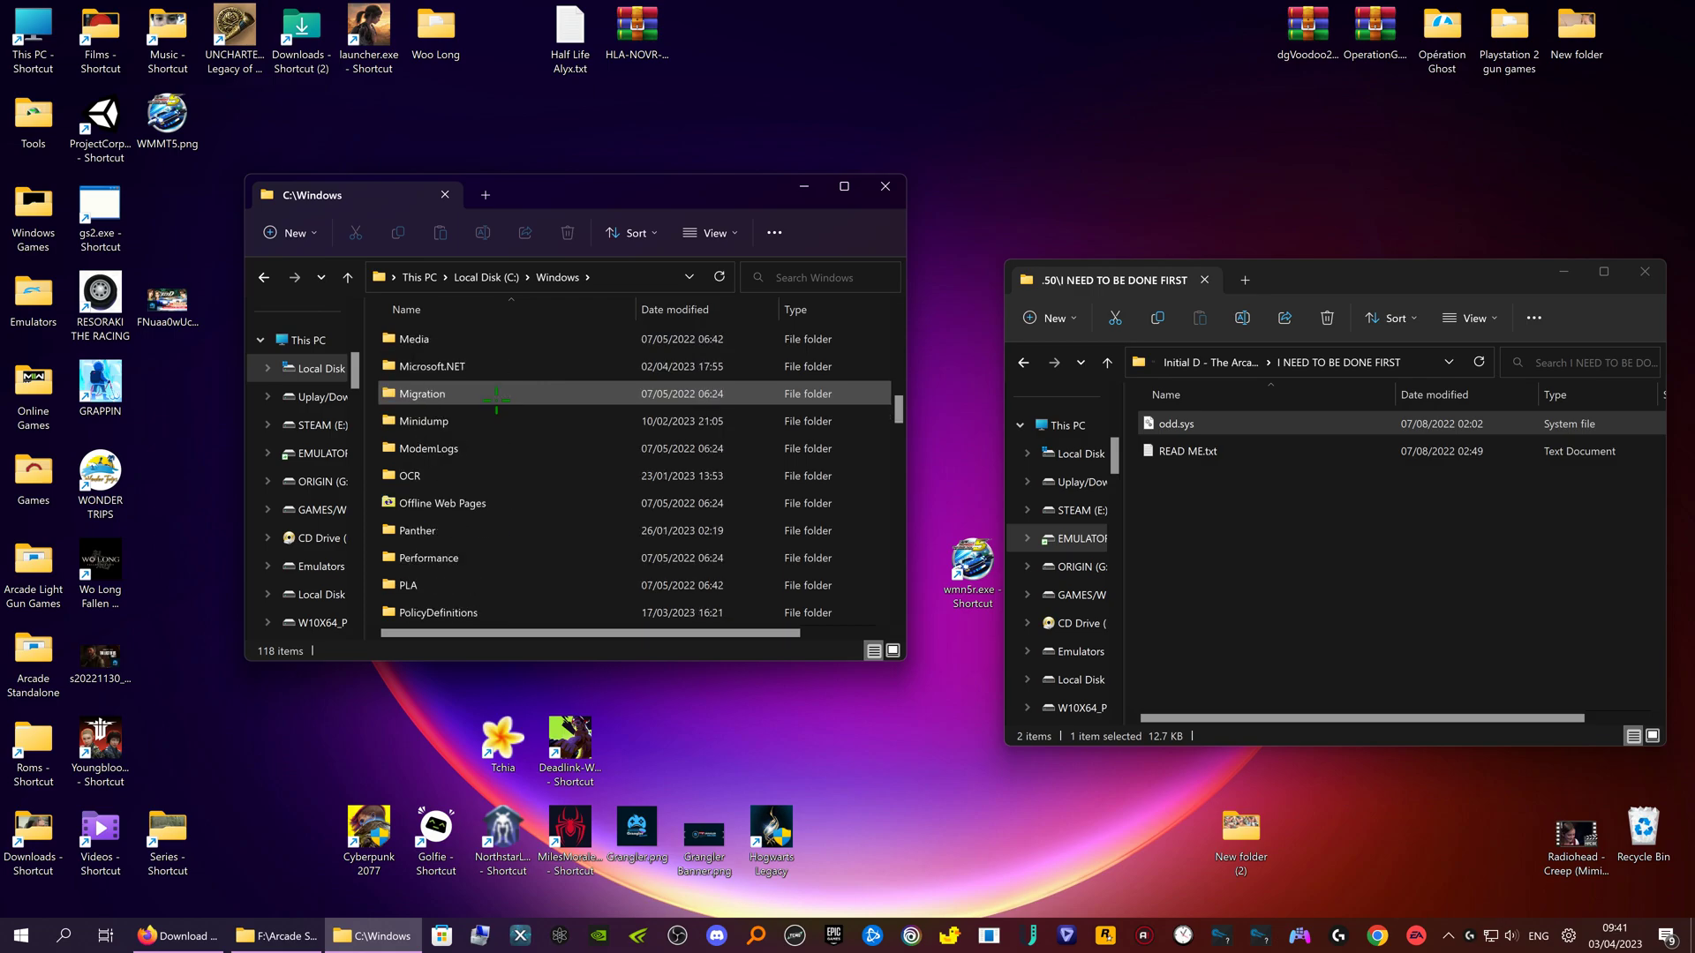
pyautogui.scroll(-10, 488, 402)
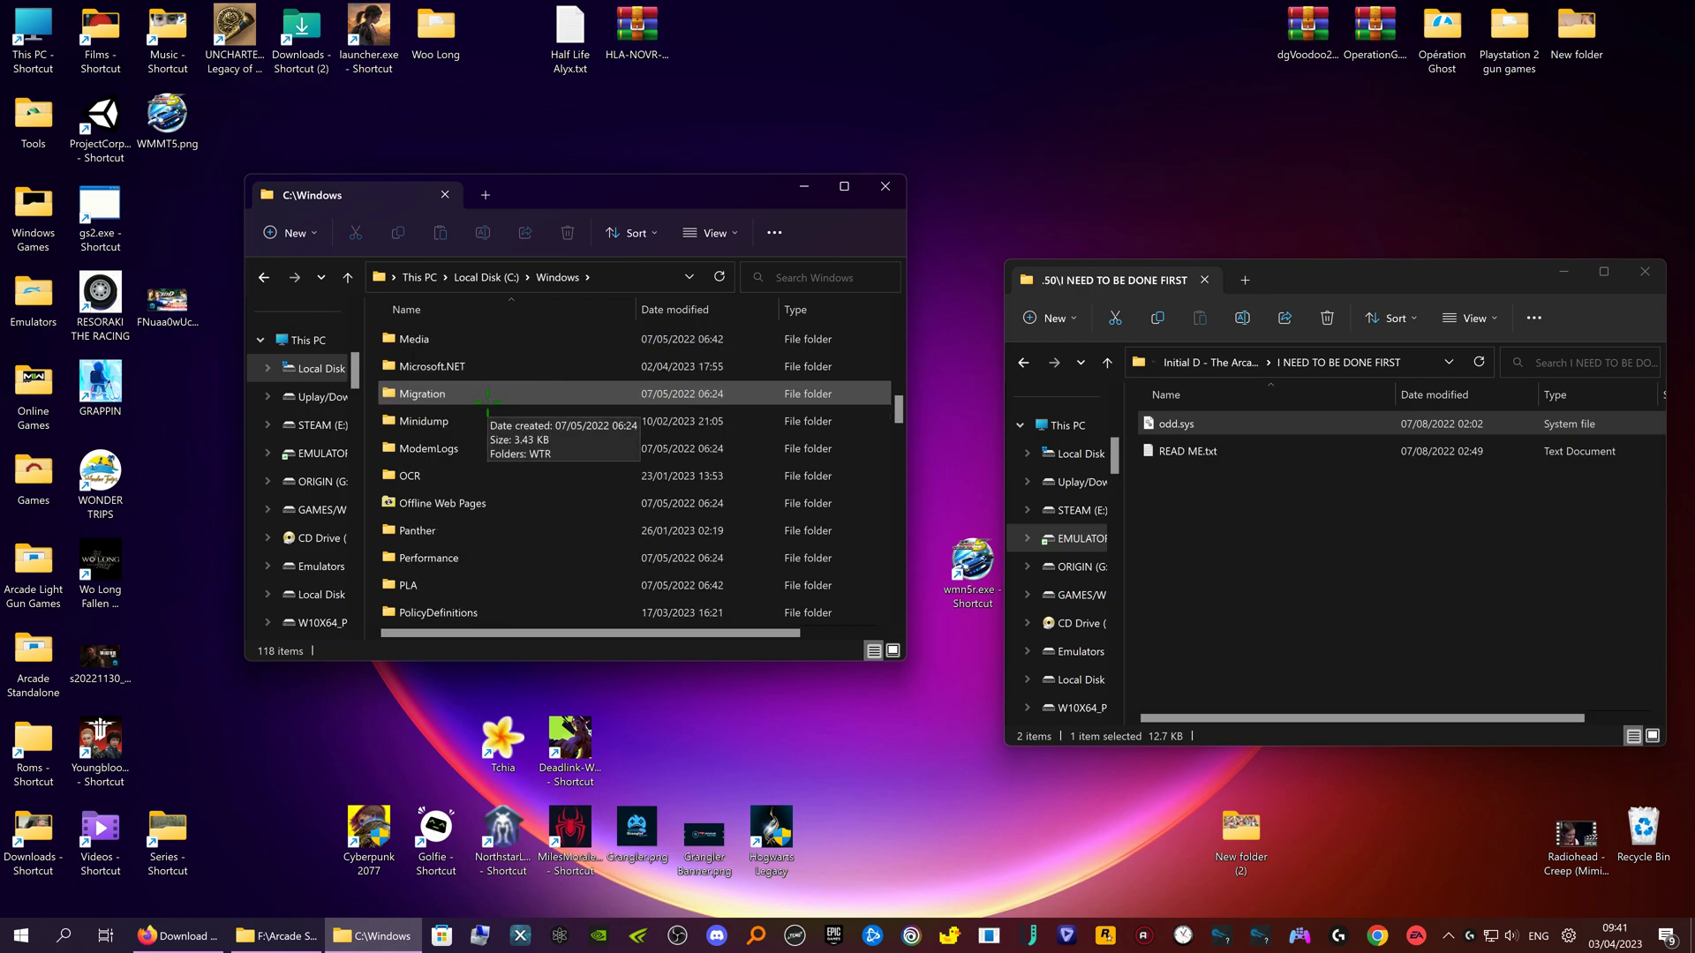
pyautogui.scroll(-4, 488, 402)
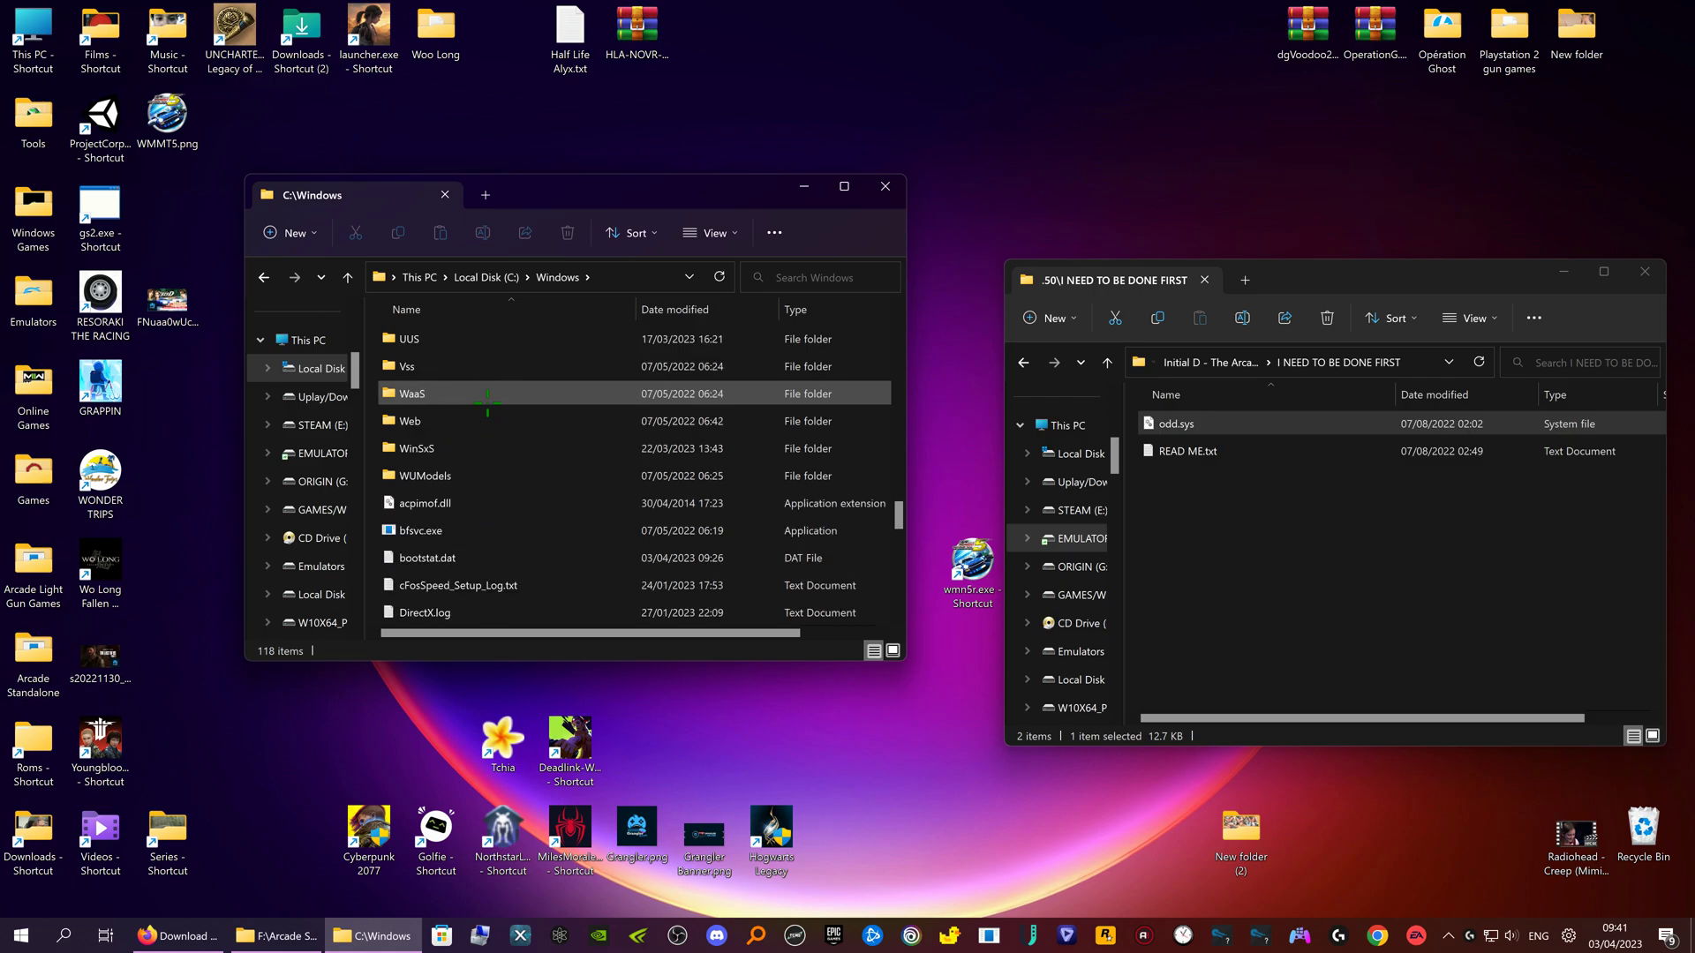
pyautogui.scroll(3, 487, 404)
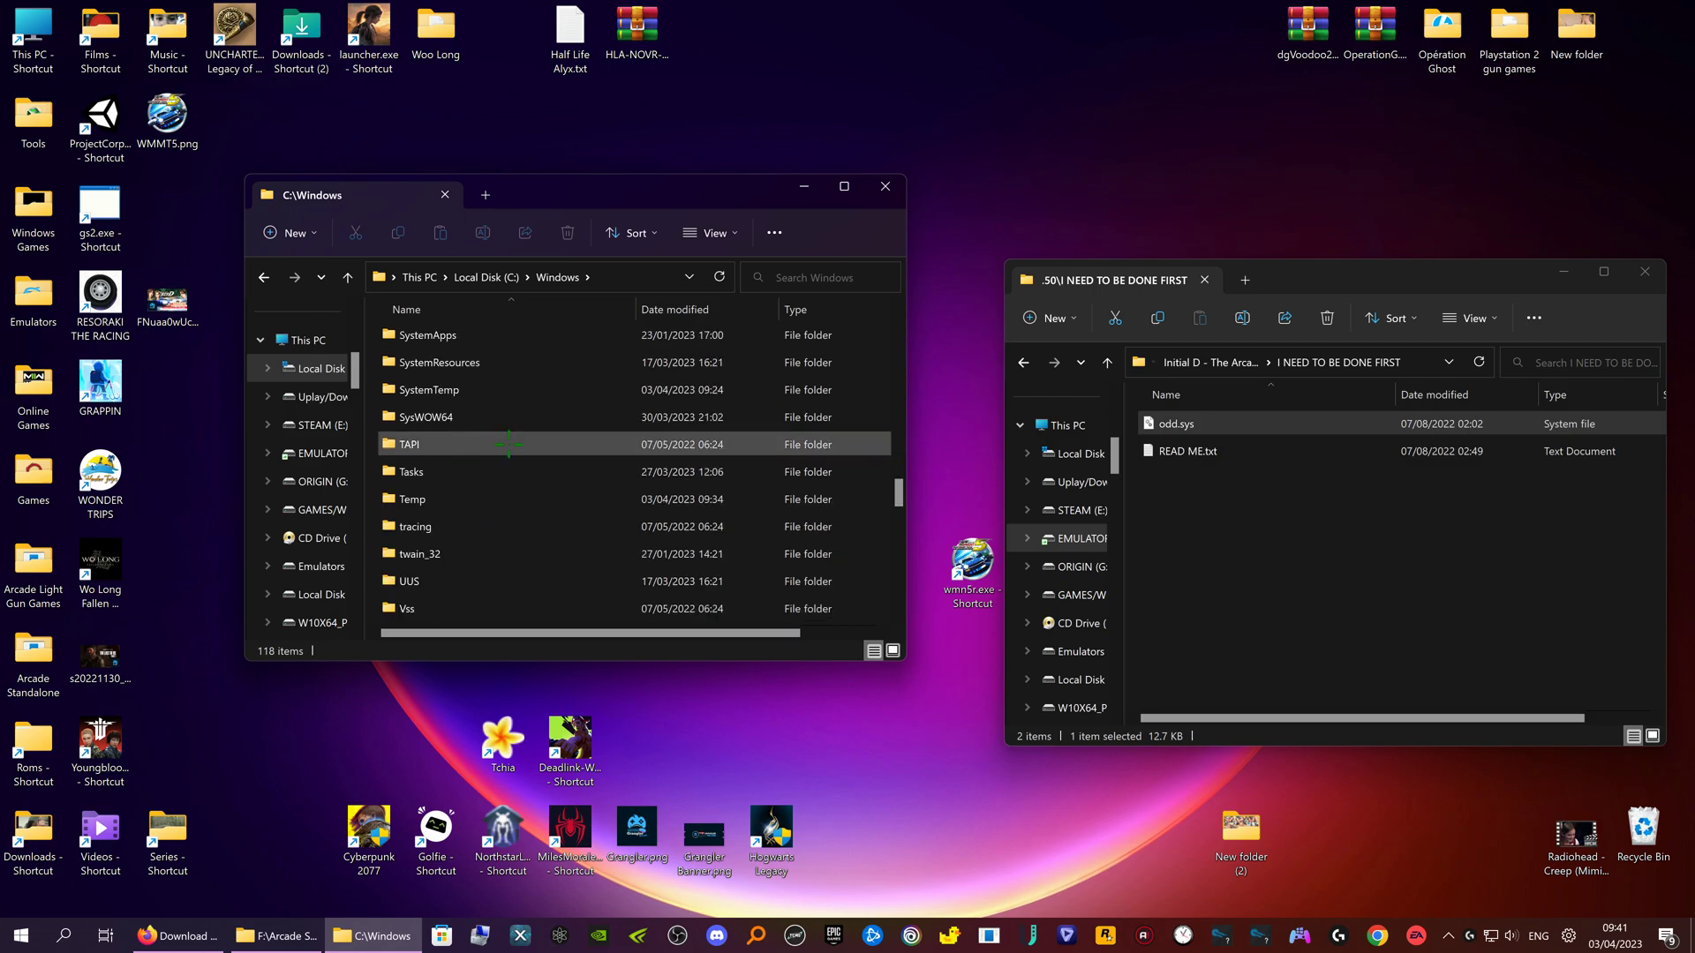
pyautogui.scroll(1, 510, 464)
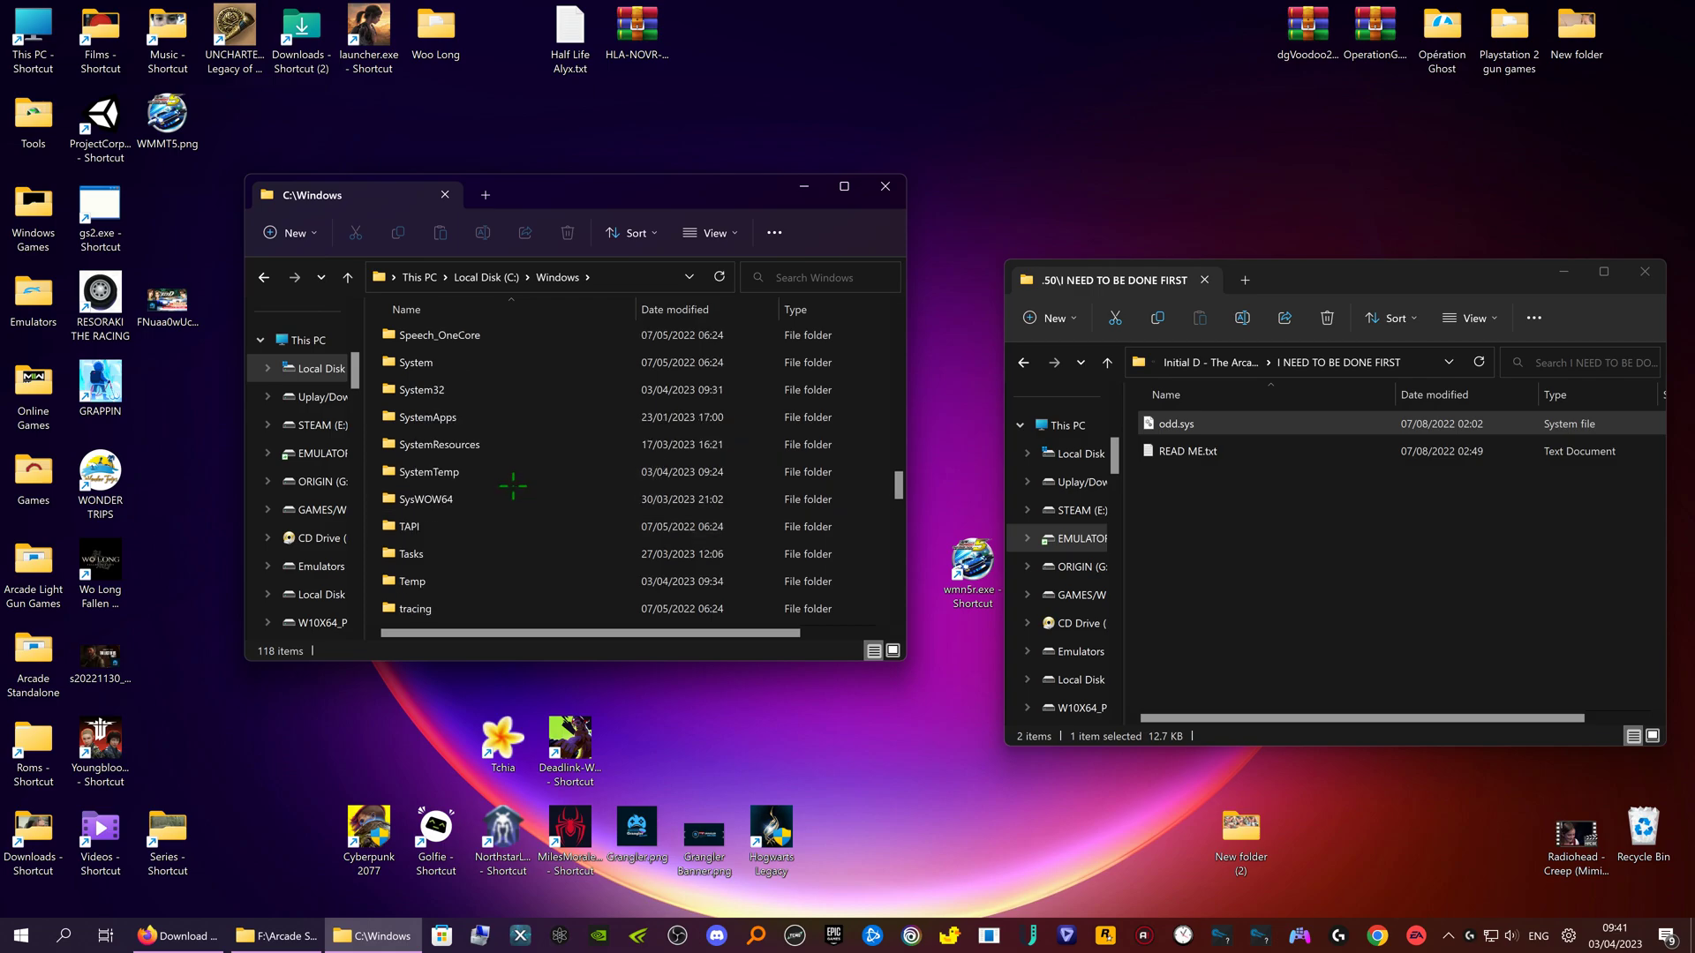
pyautogui.click(510, 390)
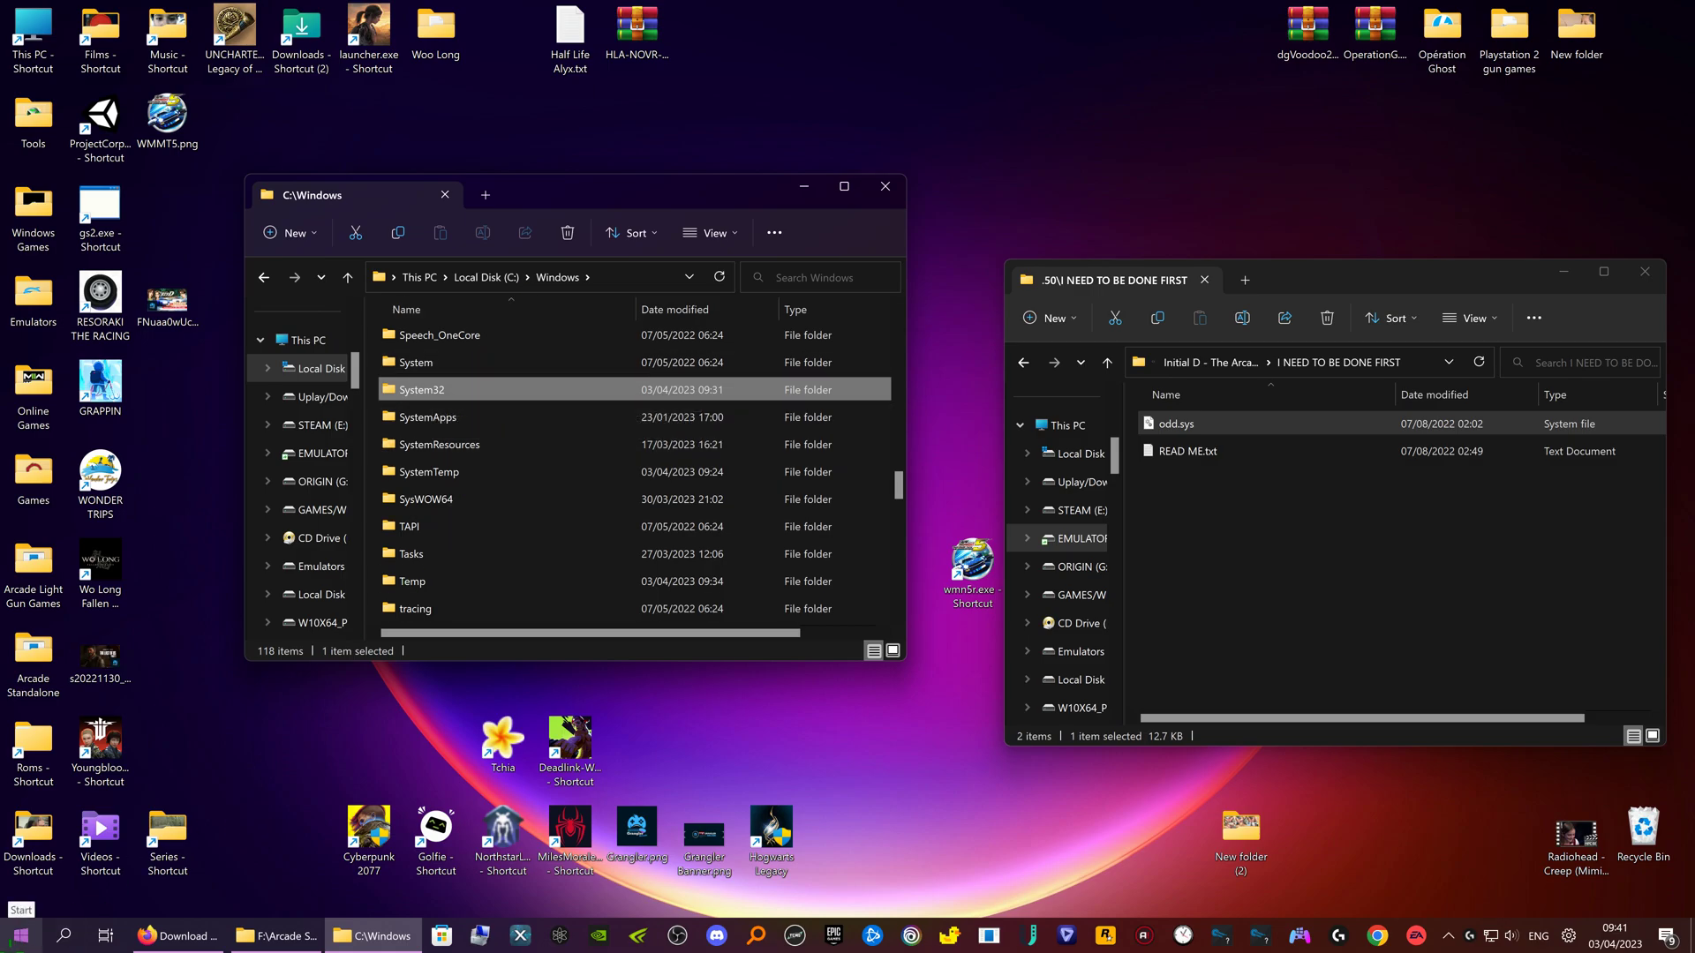
# Review the hidden files and folders settings in File Explorer Options and accept them.
pyautogui.click(19, 934)
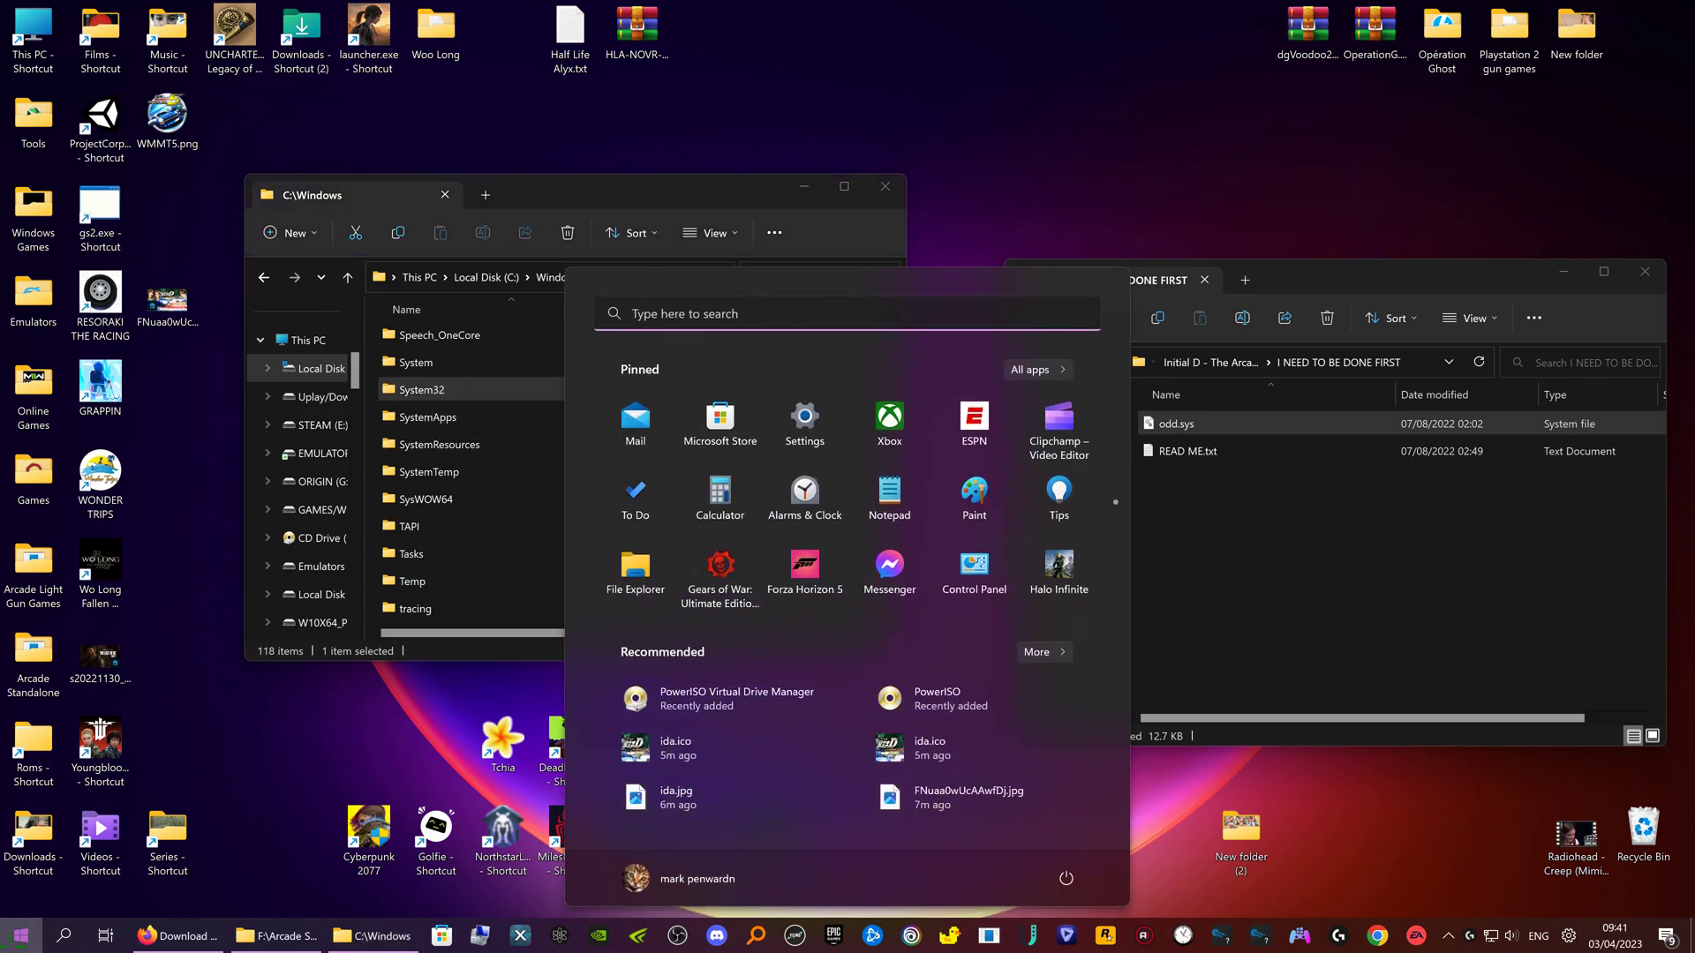
pyautogui.write('folder')
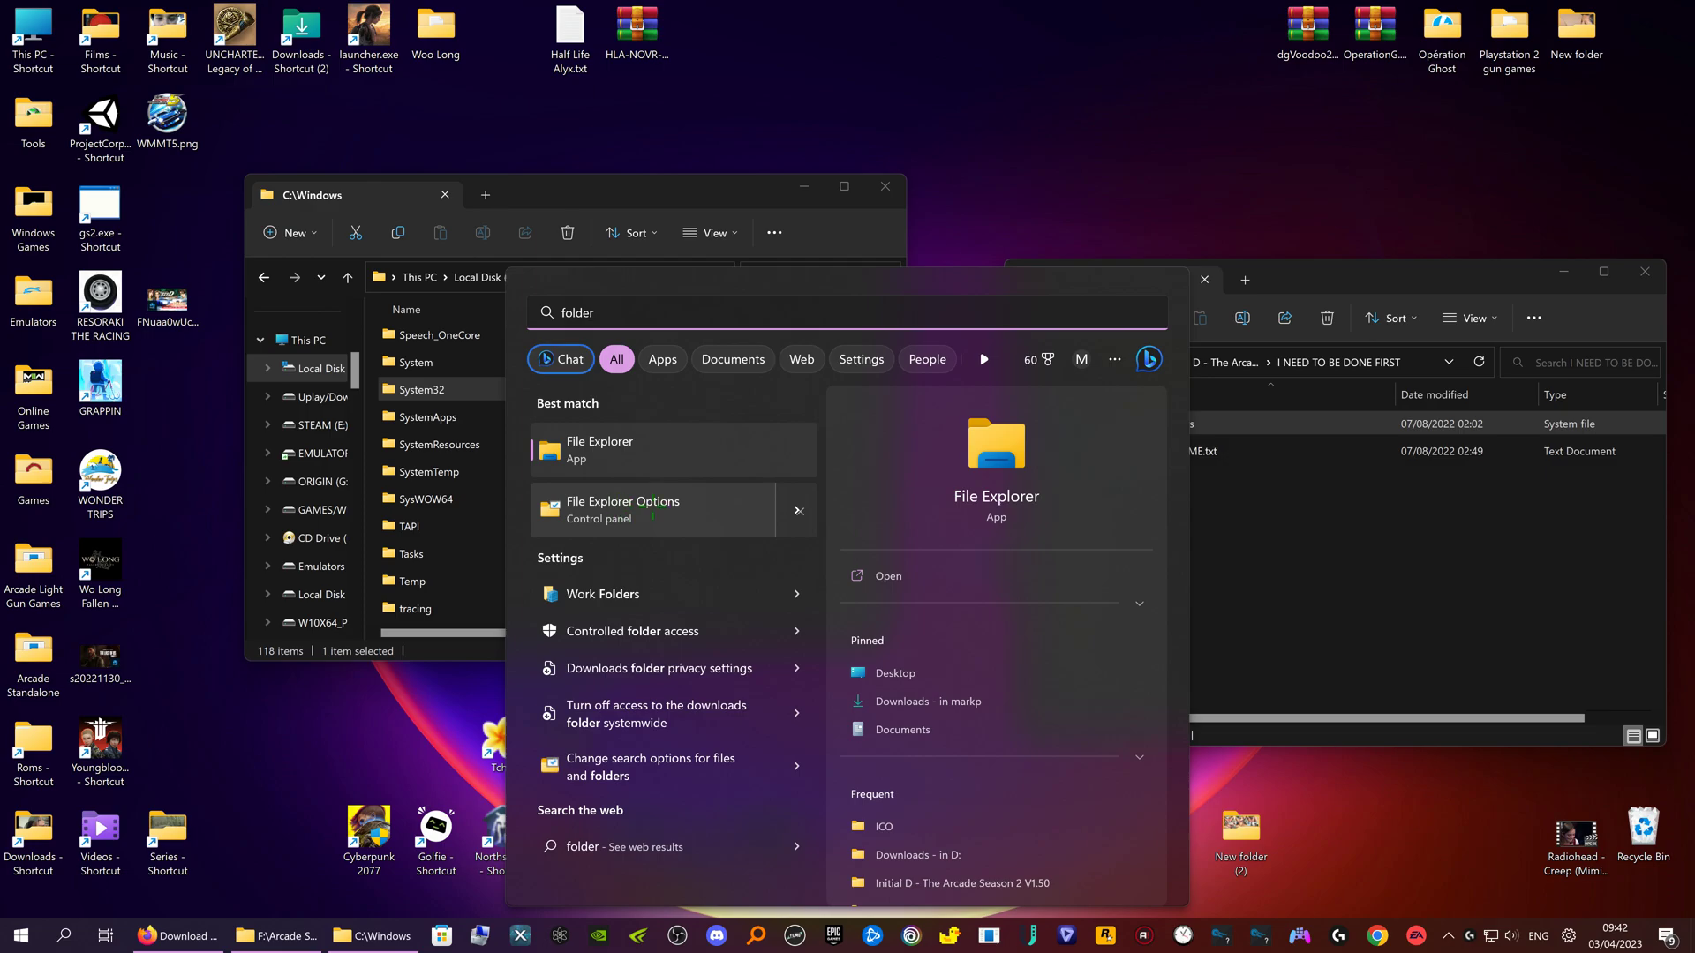
pyautogui.click(623, 503)
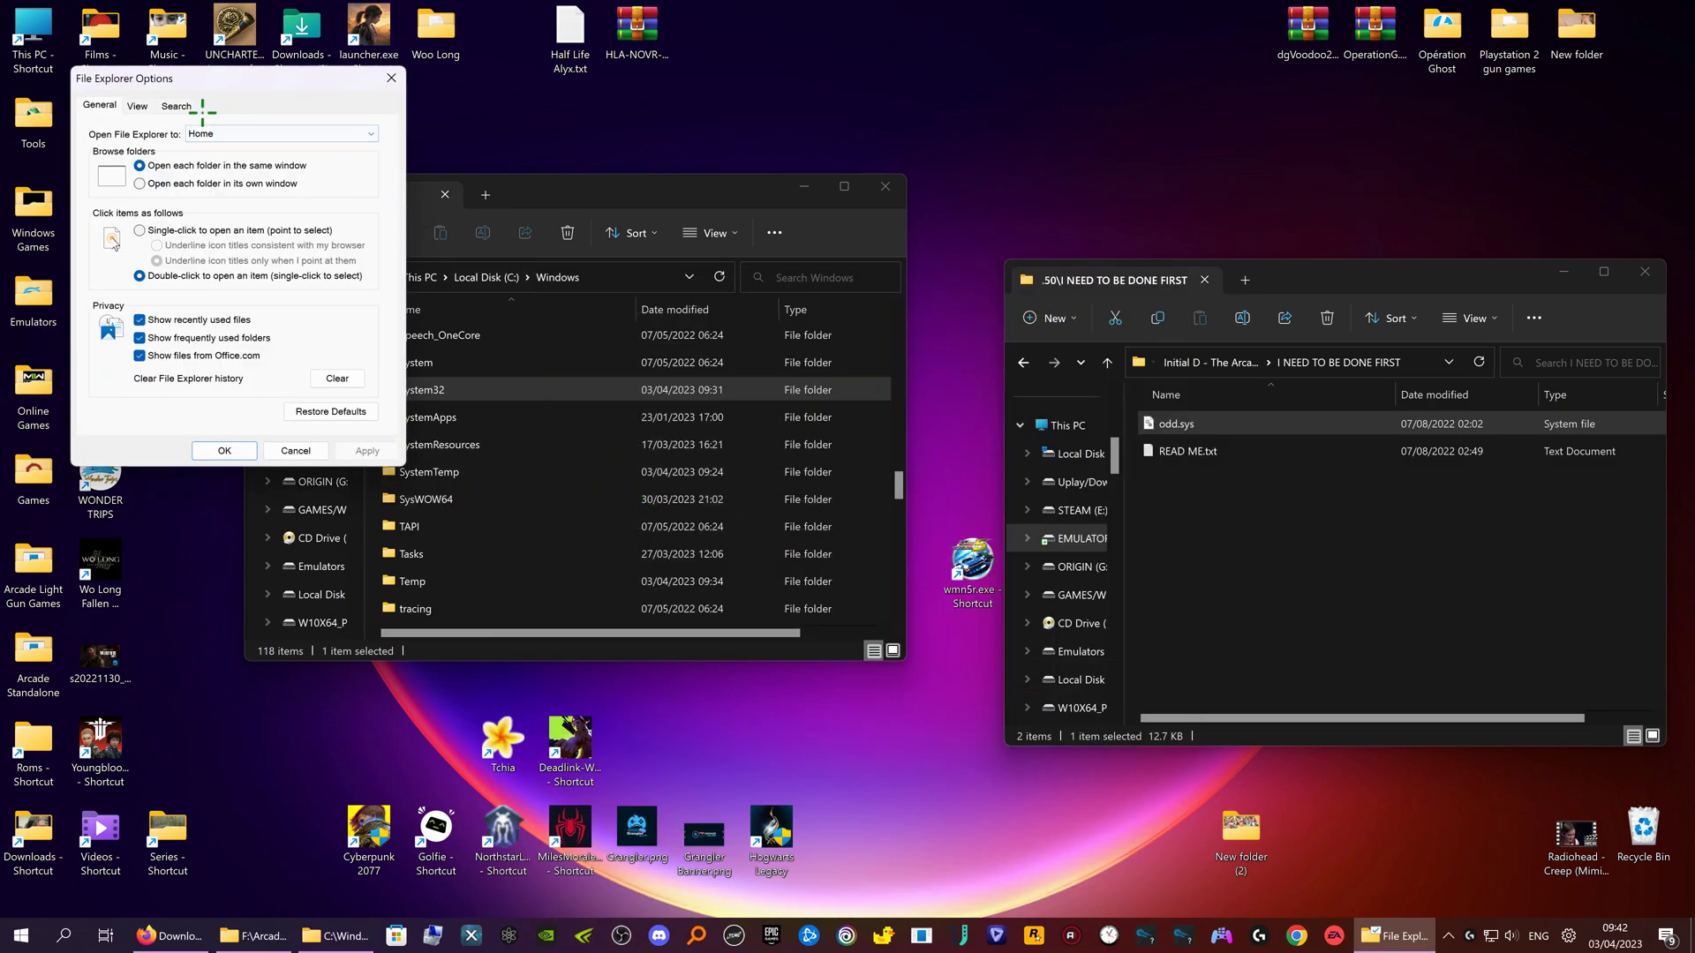
pyautogui.click(134, 105)
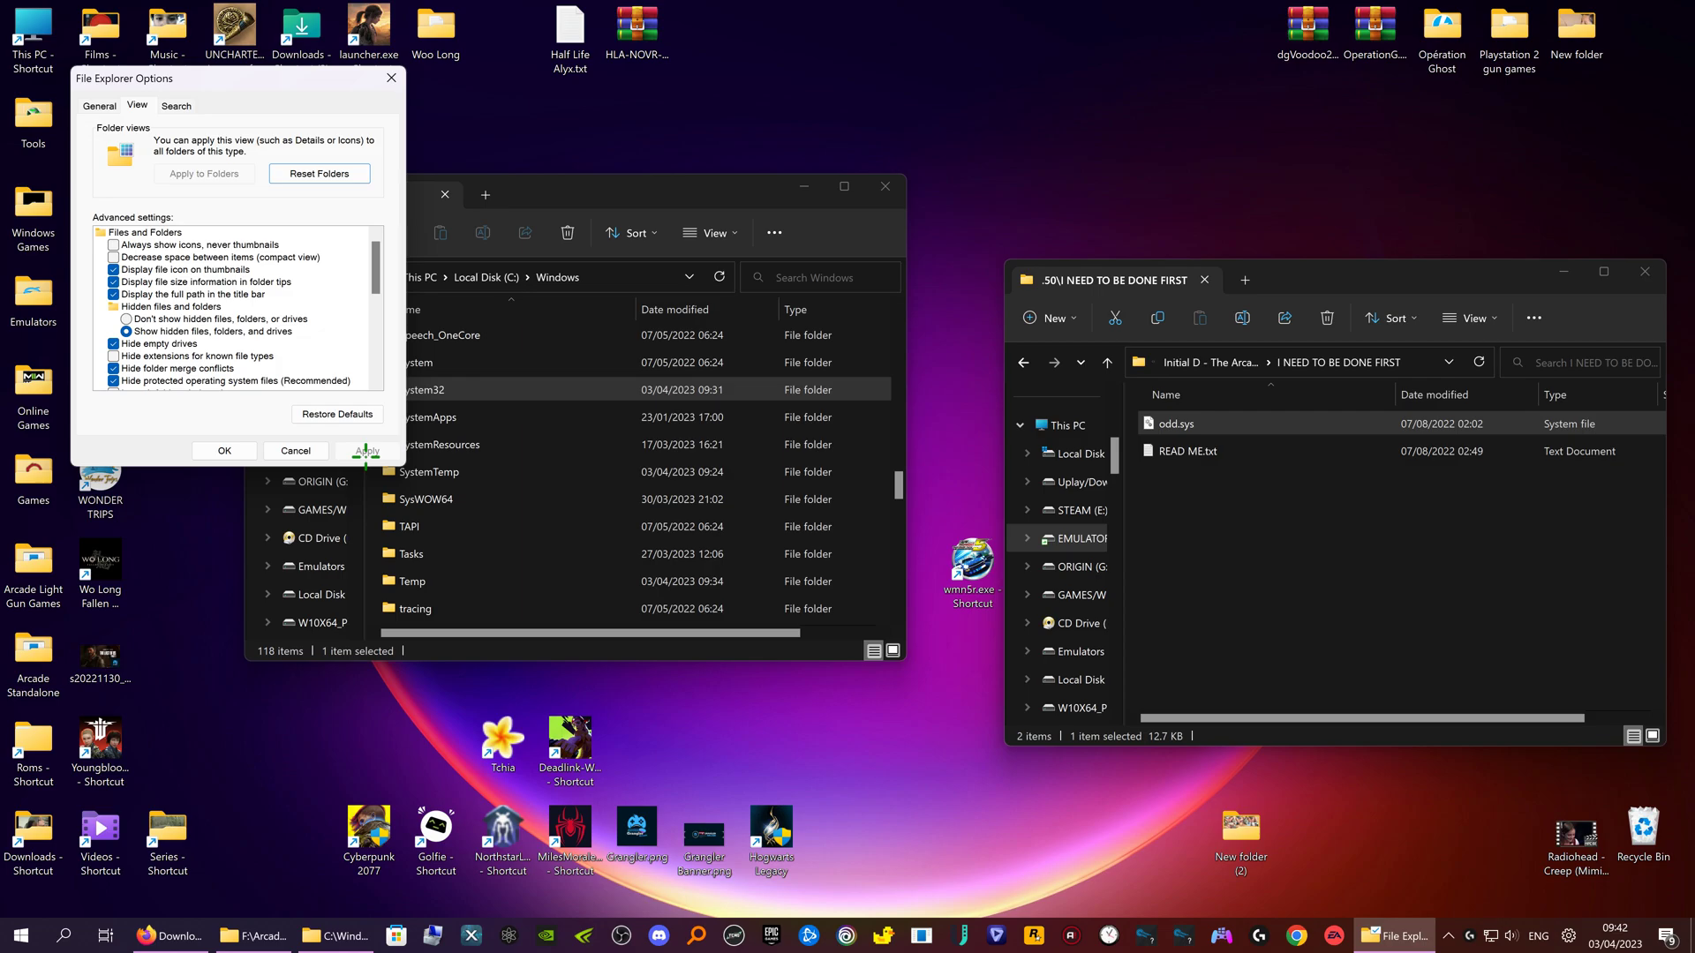
pyautogui.click(224, 451)
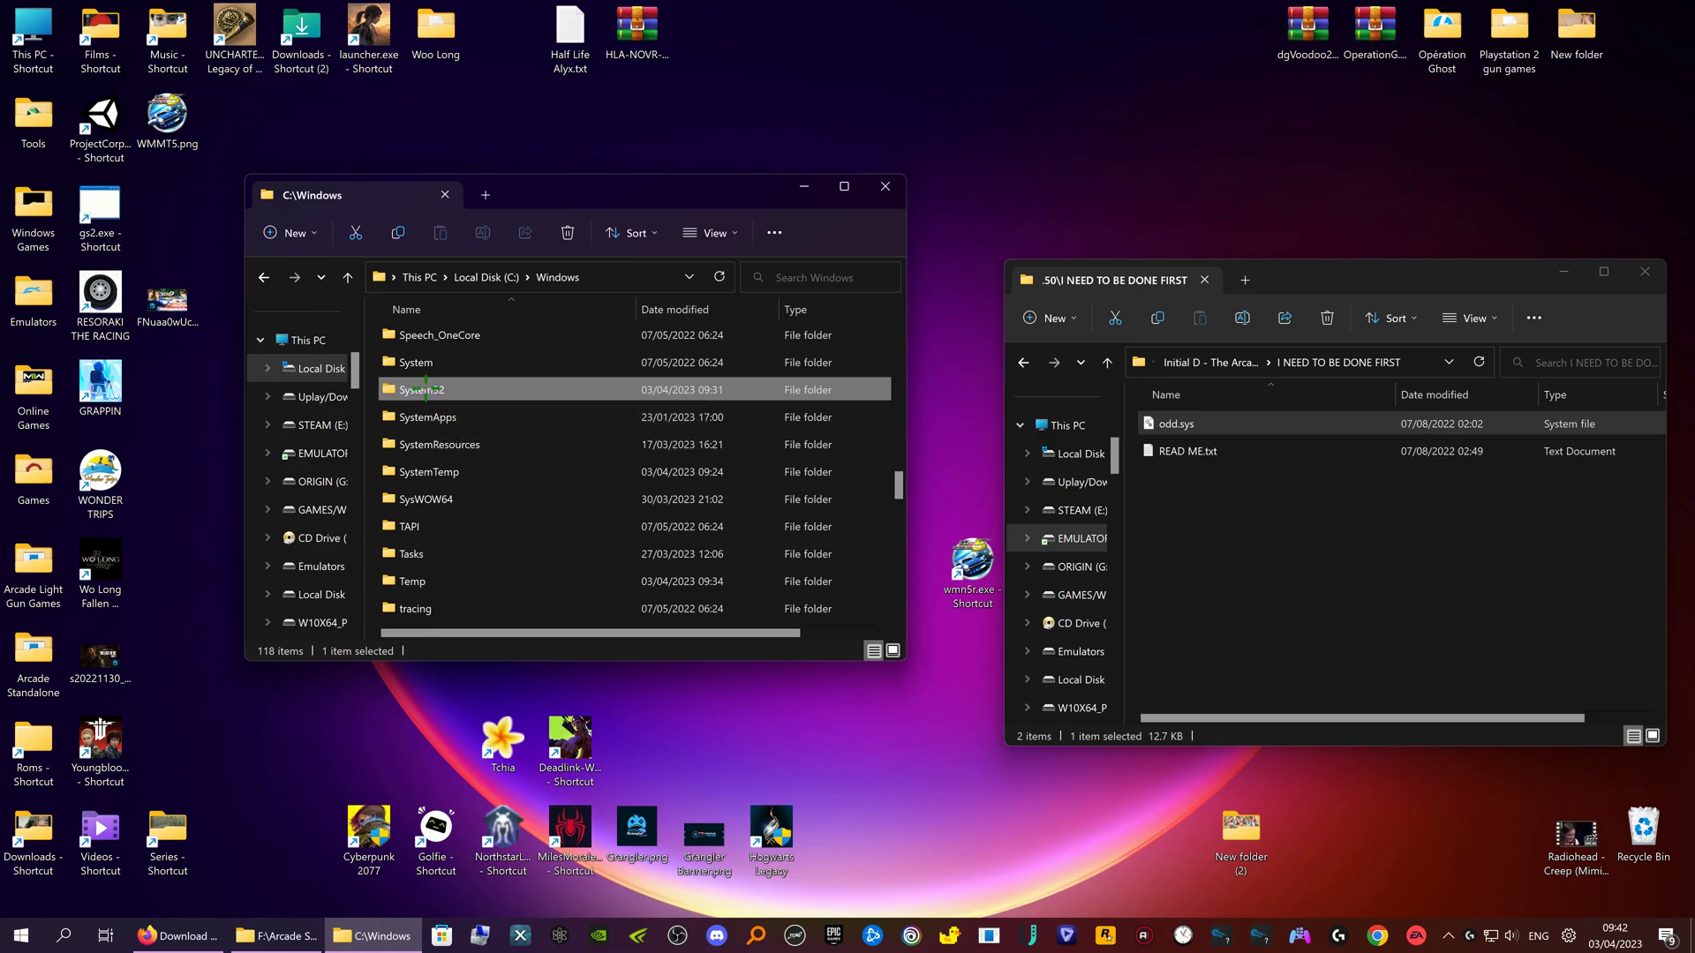
# Open the drivers folder inside C:\Windows\System32.
pyautogui.doubleClick(424, 389)
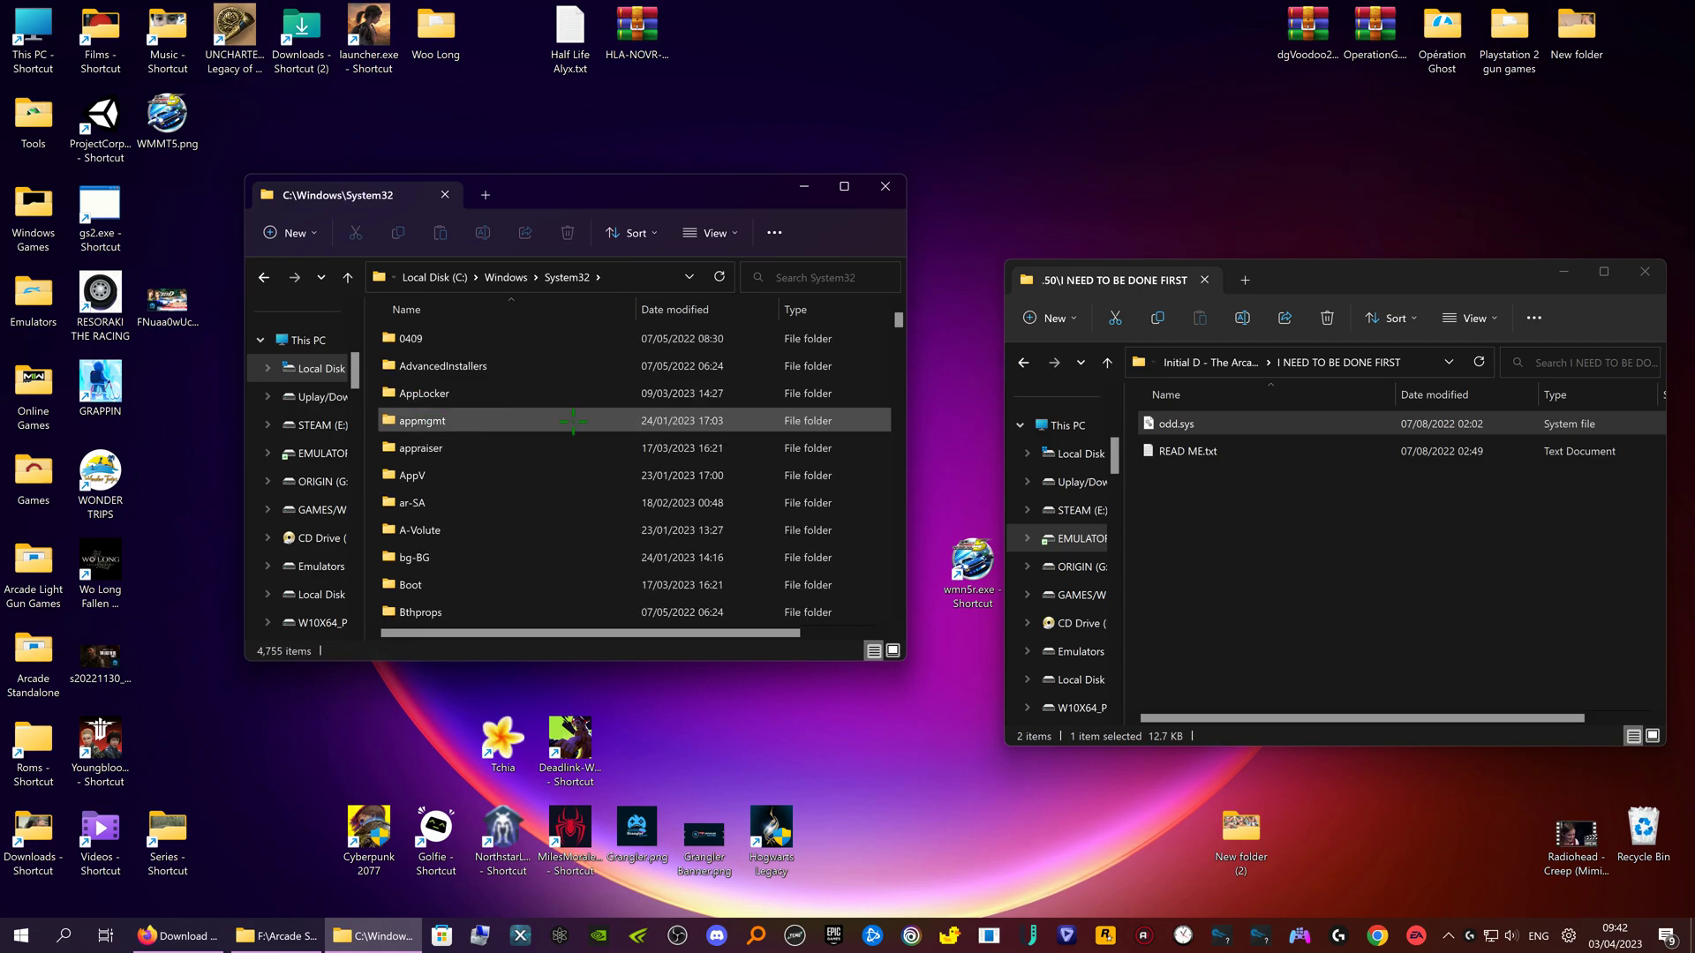
pyautogui.scroll(-3, 625, 430)
pyautogui.scroll(-2, 625, 430)
pyautogui.scroll(-1, 625, 430)
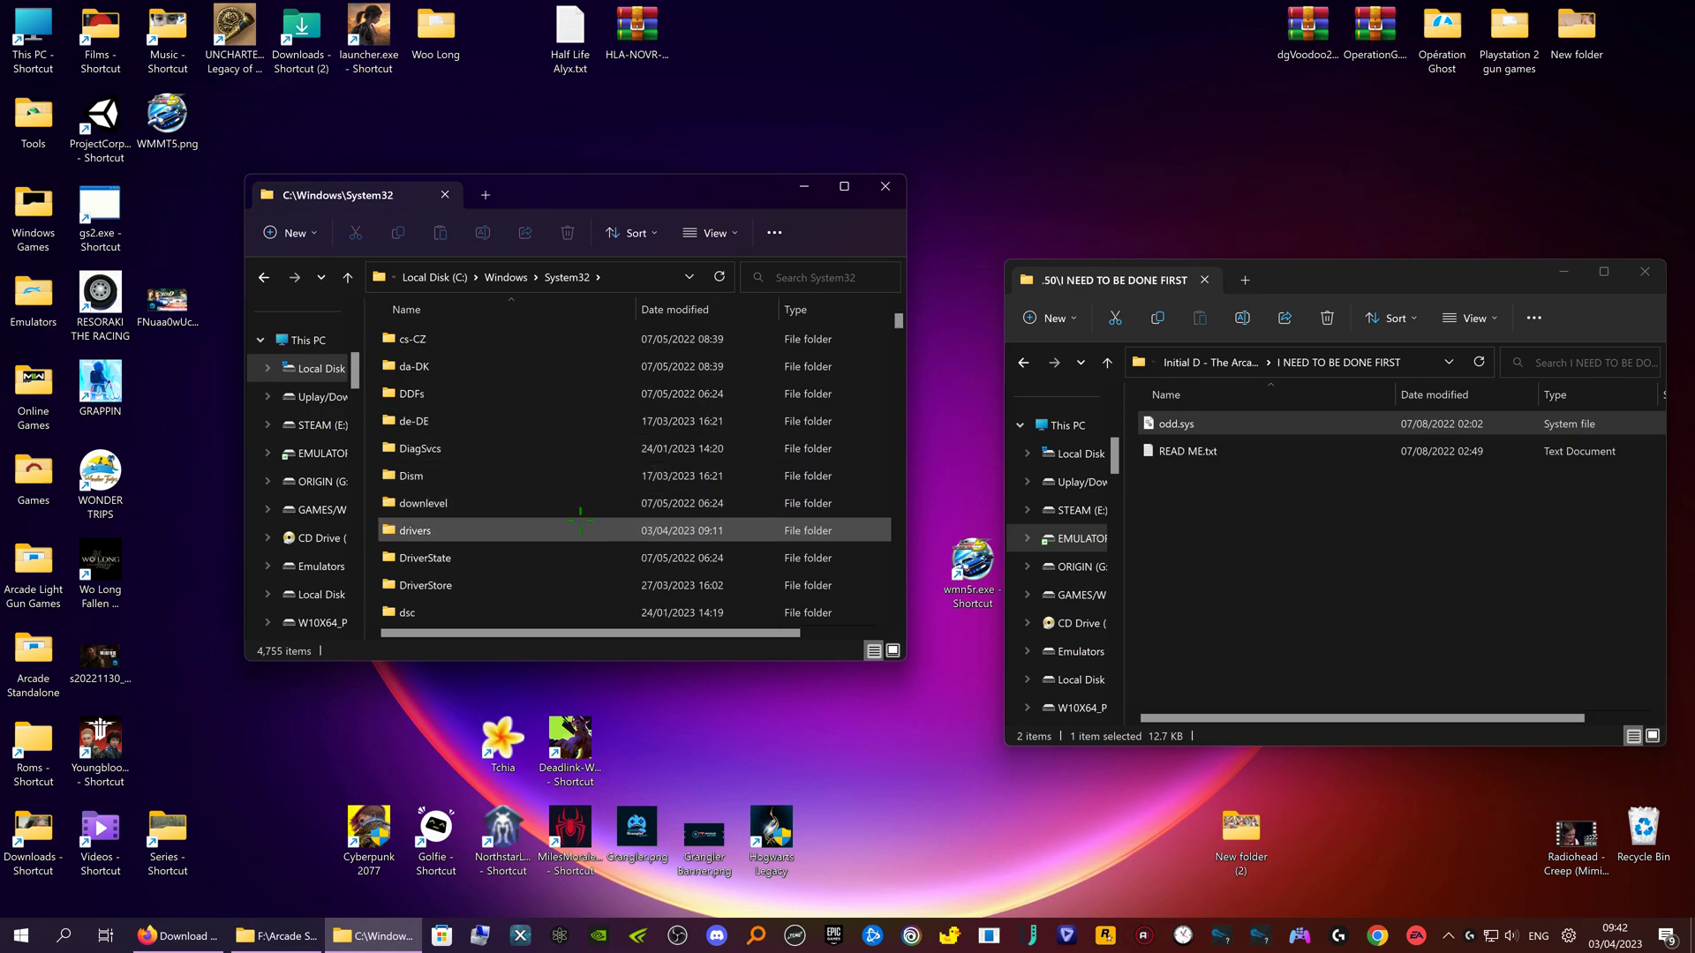
pyautogui.doubleClick(622, 530)
# Try to copy odd.sys into System32\drivers, cancel the file replacement, and close the drivers window.
pyautogui.moveTo(1165, 424); pyautogui.dragTo(389, 418)
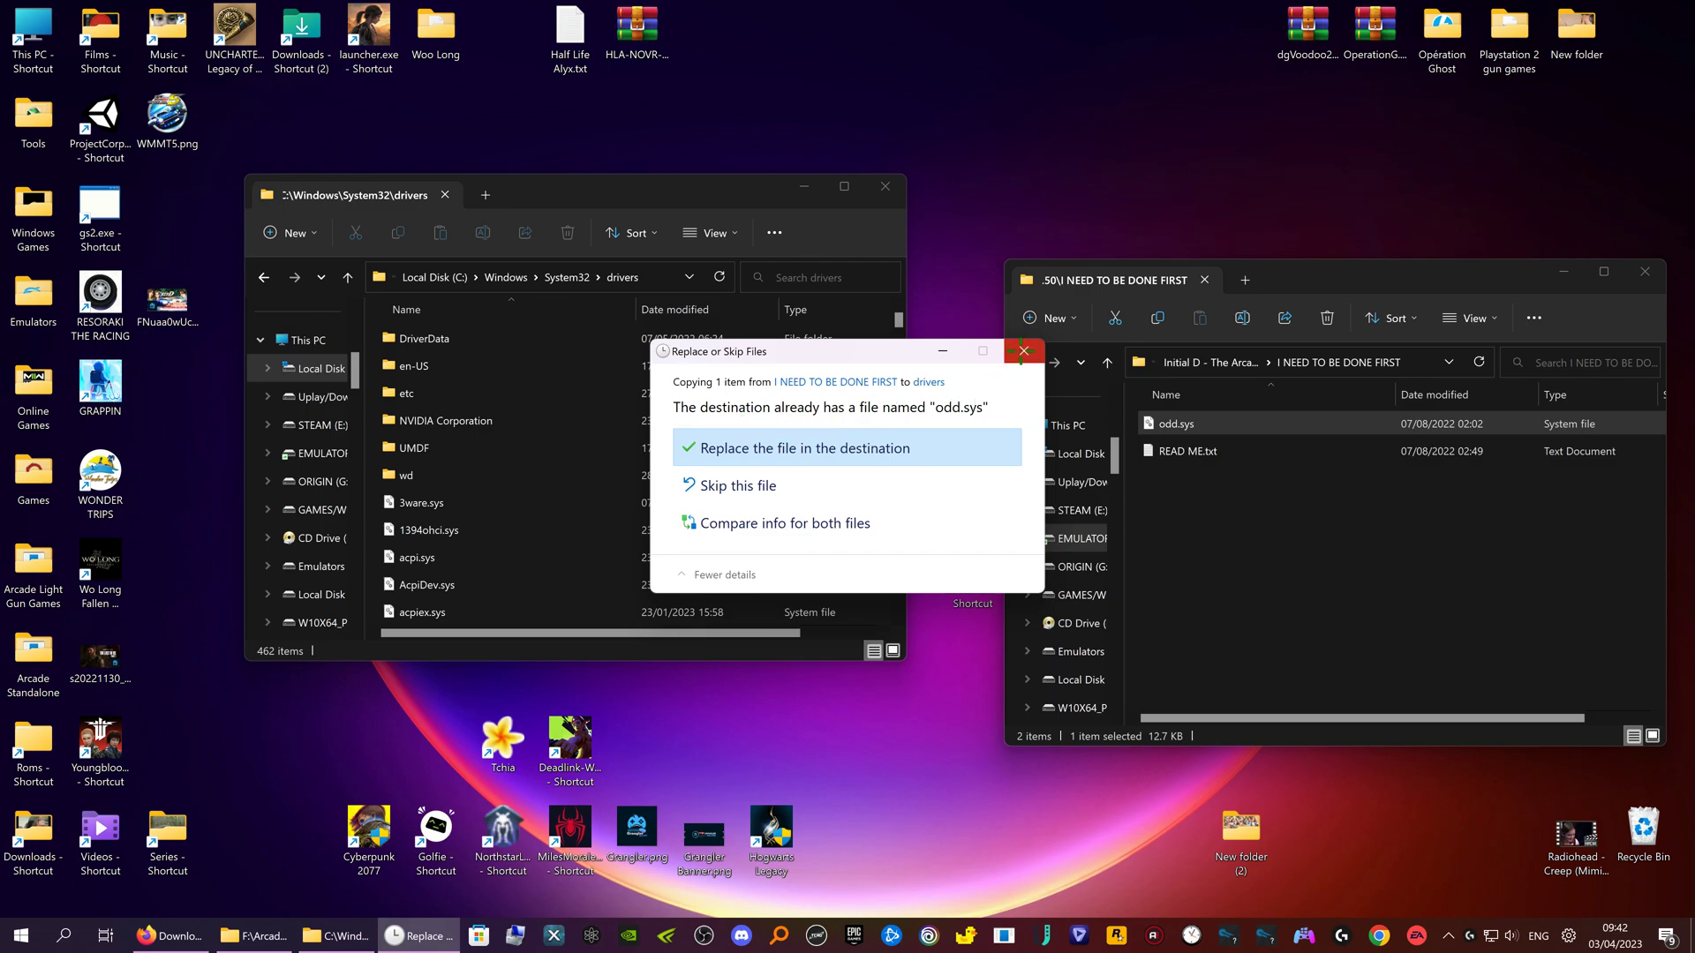
pyautogui.click(1022, 351)
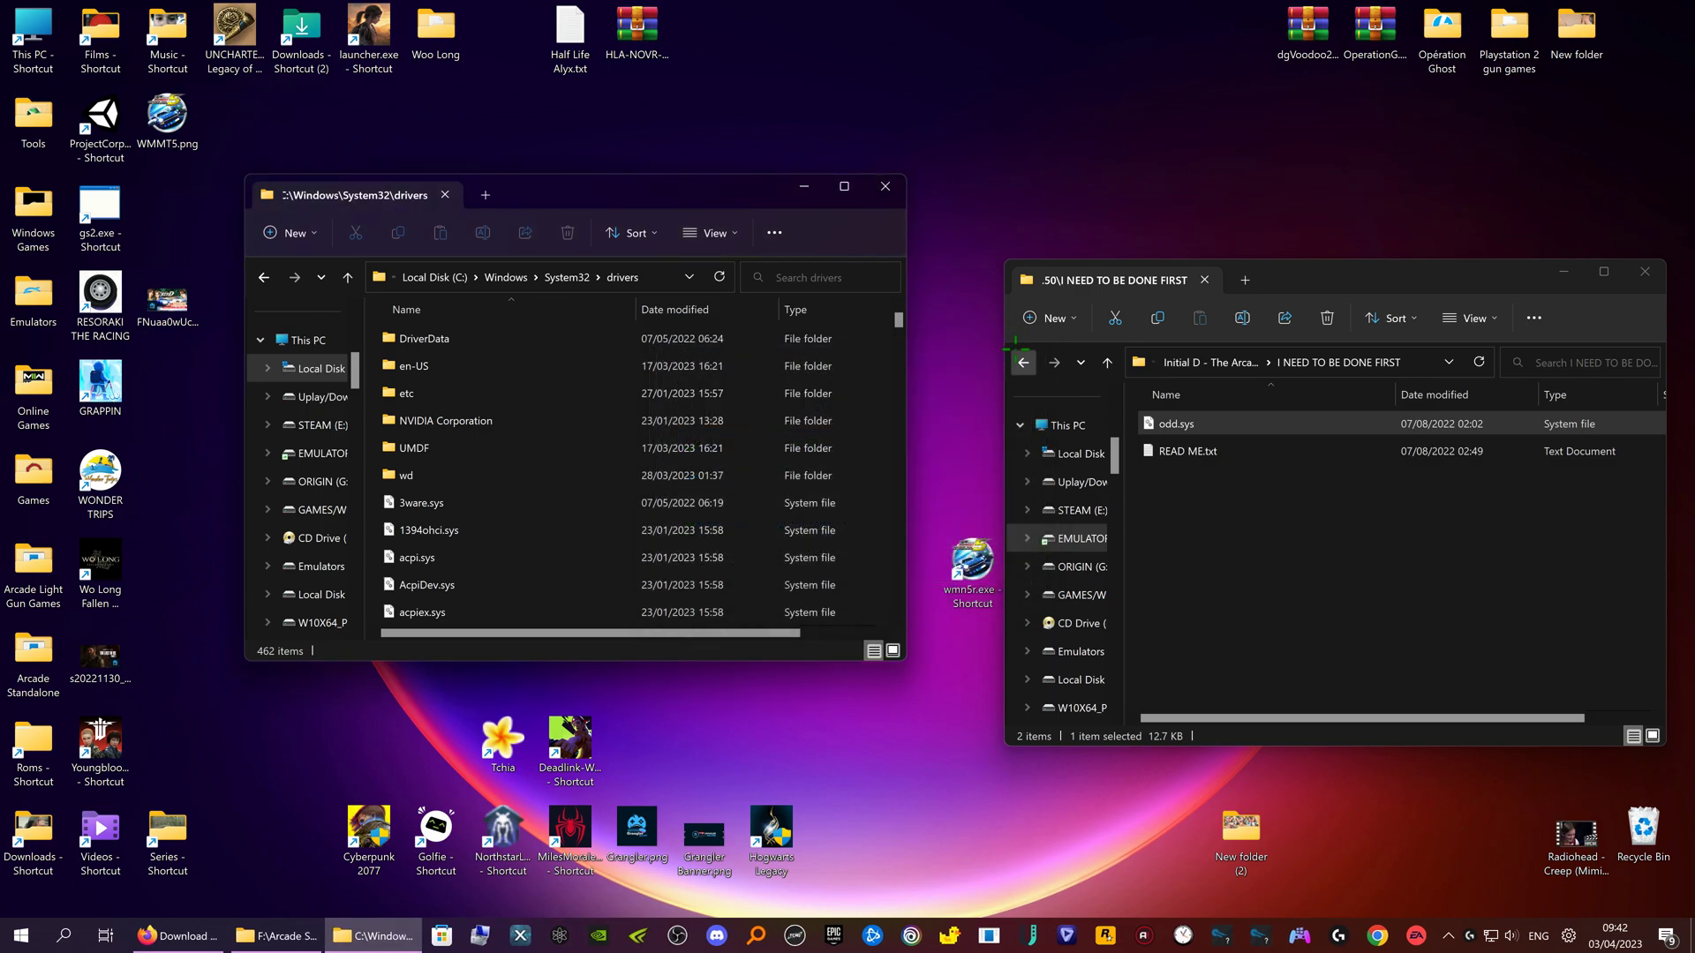
pyautogui.click(264, 278)
pyautogui.click(885, 186)
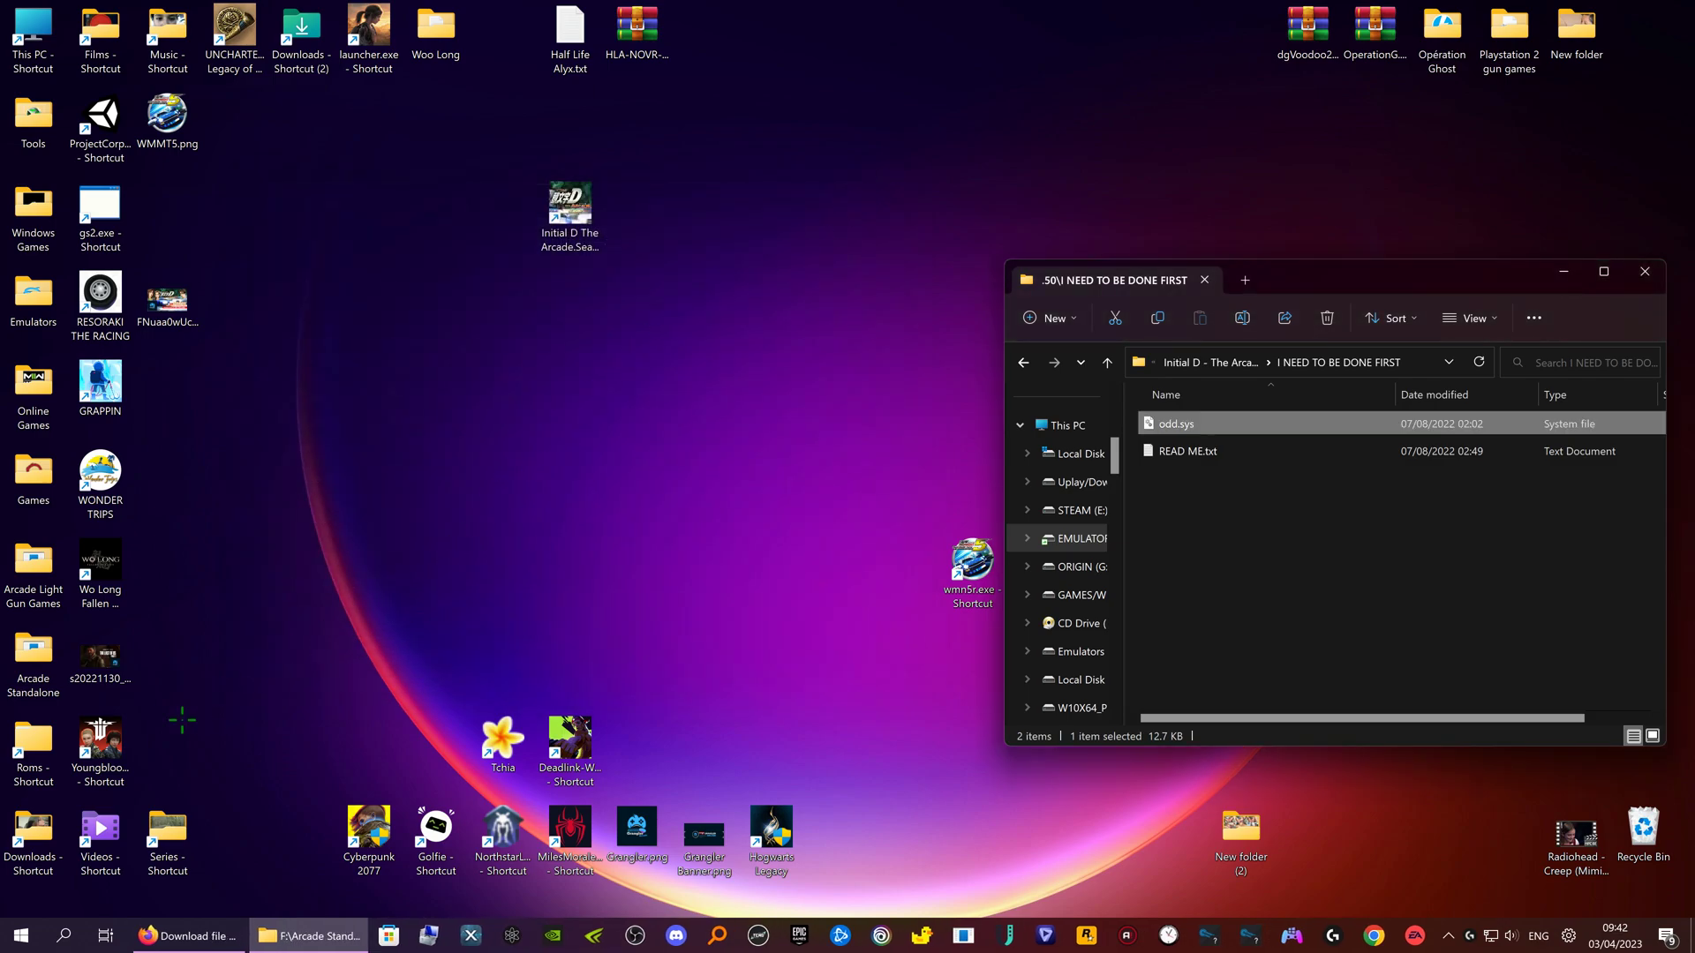
# Find Command Prompt with a search for cmd and run it as administrator.
pyautogui.click(21, 936)
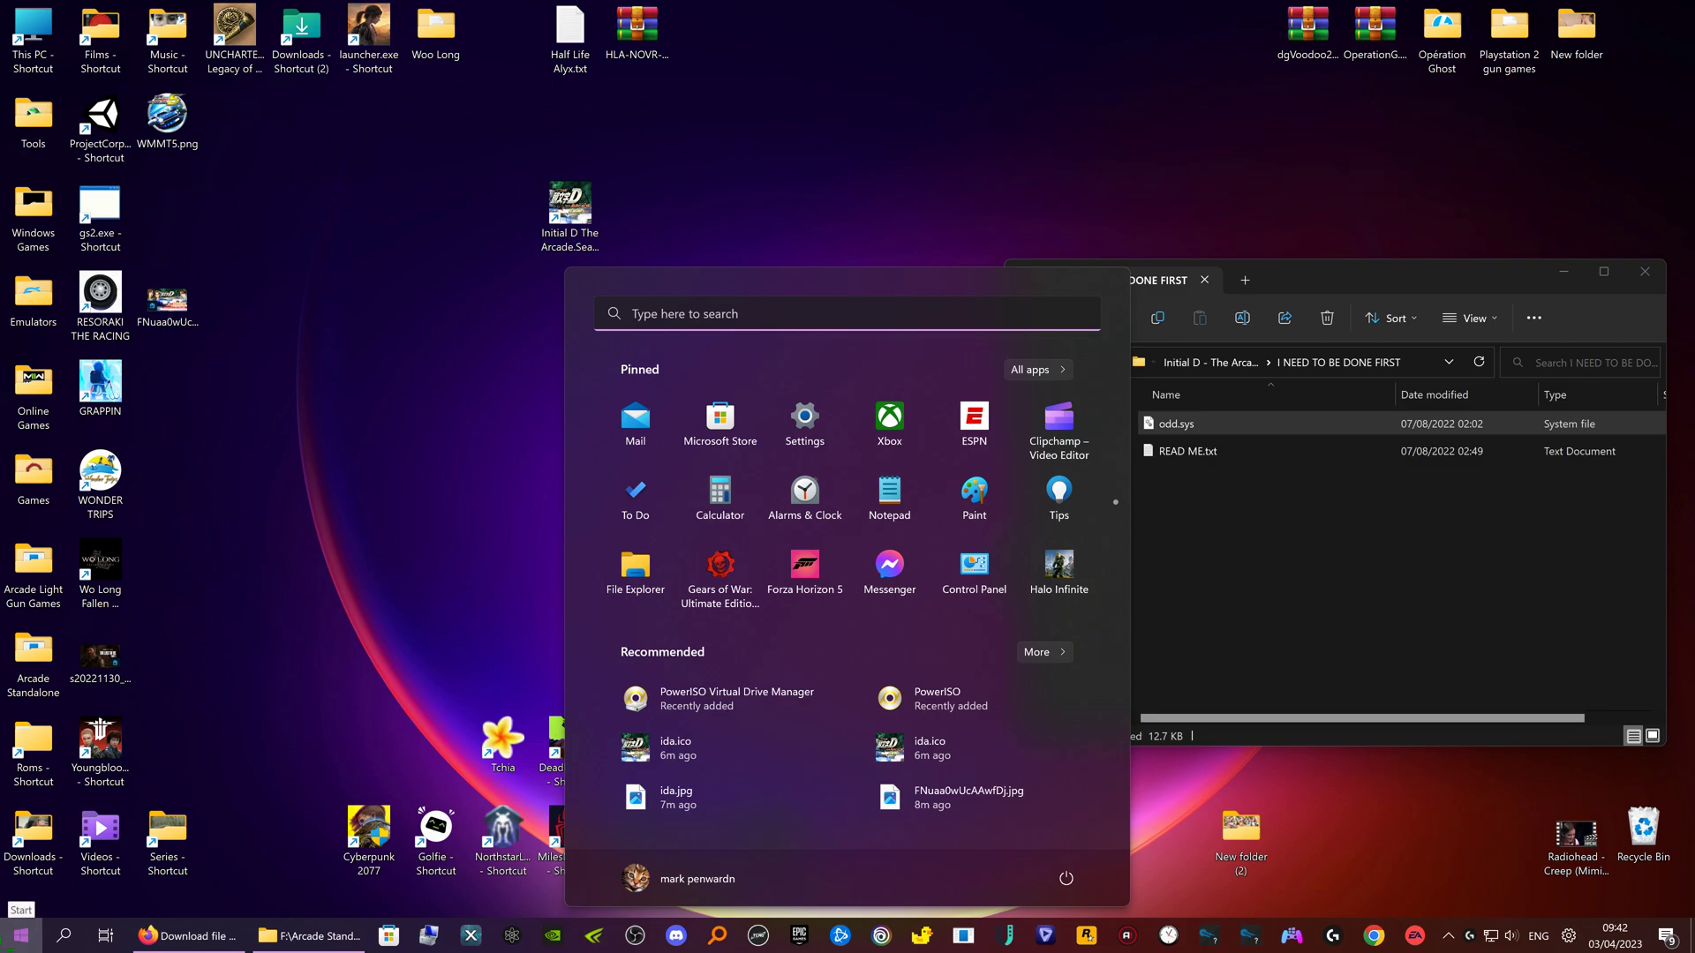
pyautogui.write('cmd')
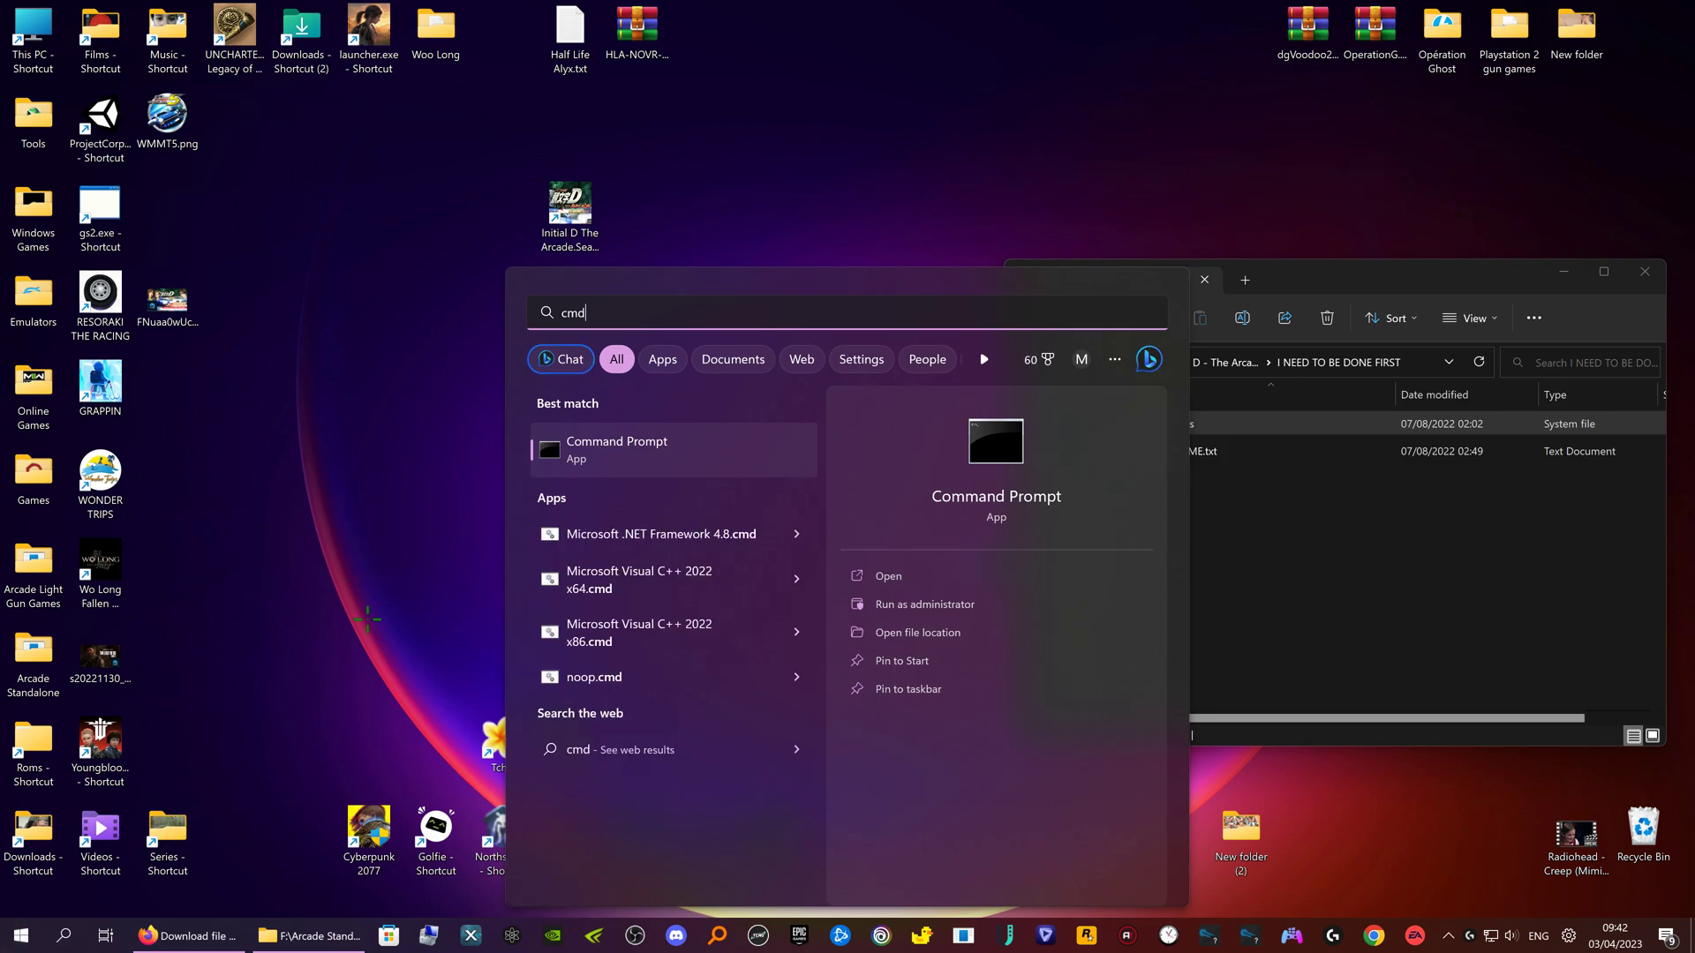
pyautogui.rightClick(602, 444)
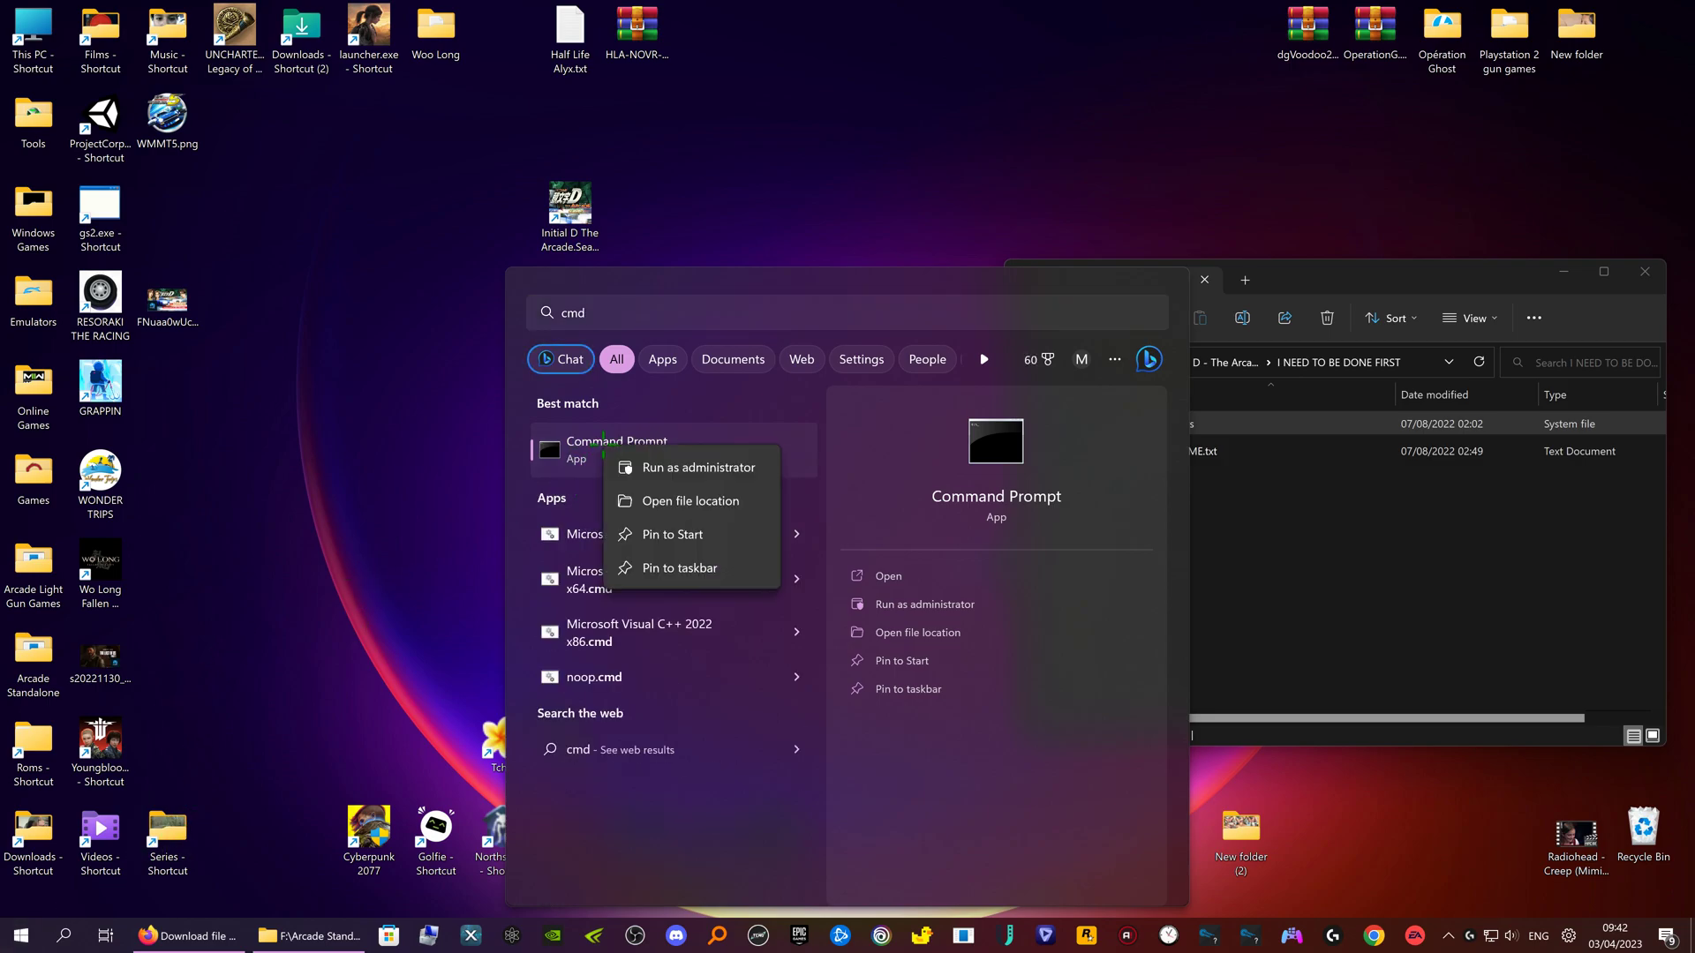
pyautogui.click(647, 467)
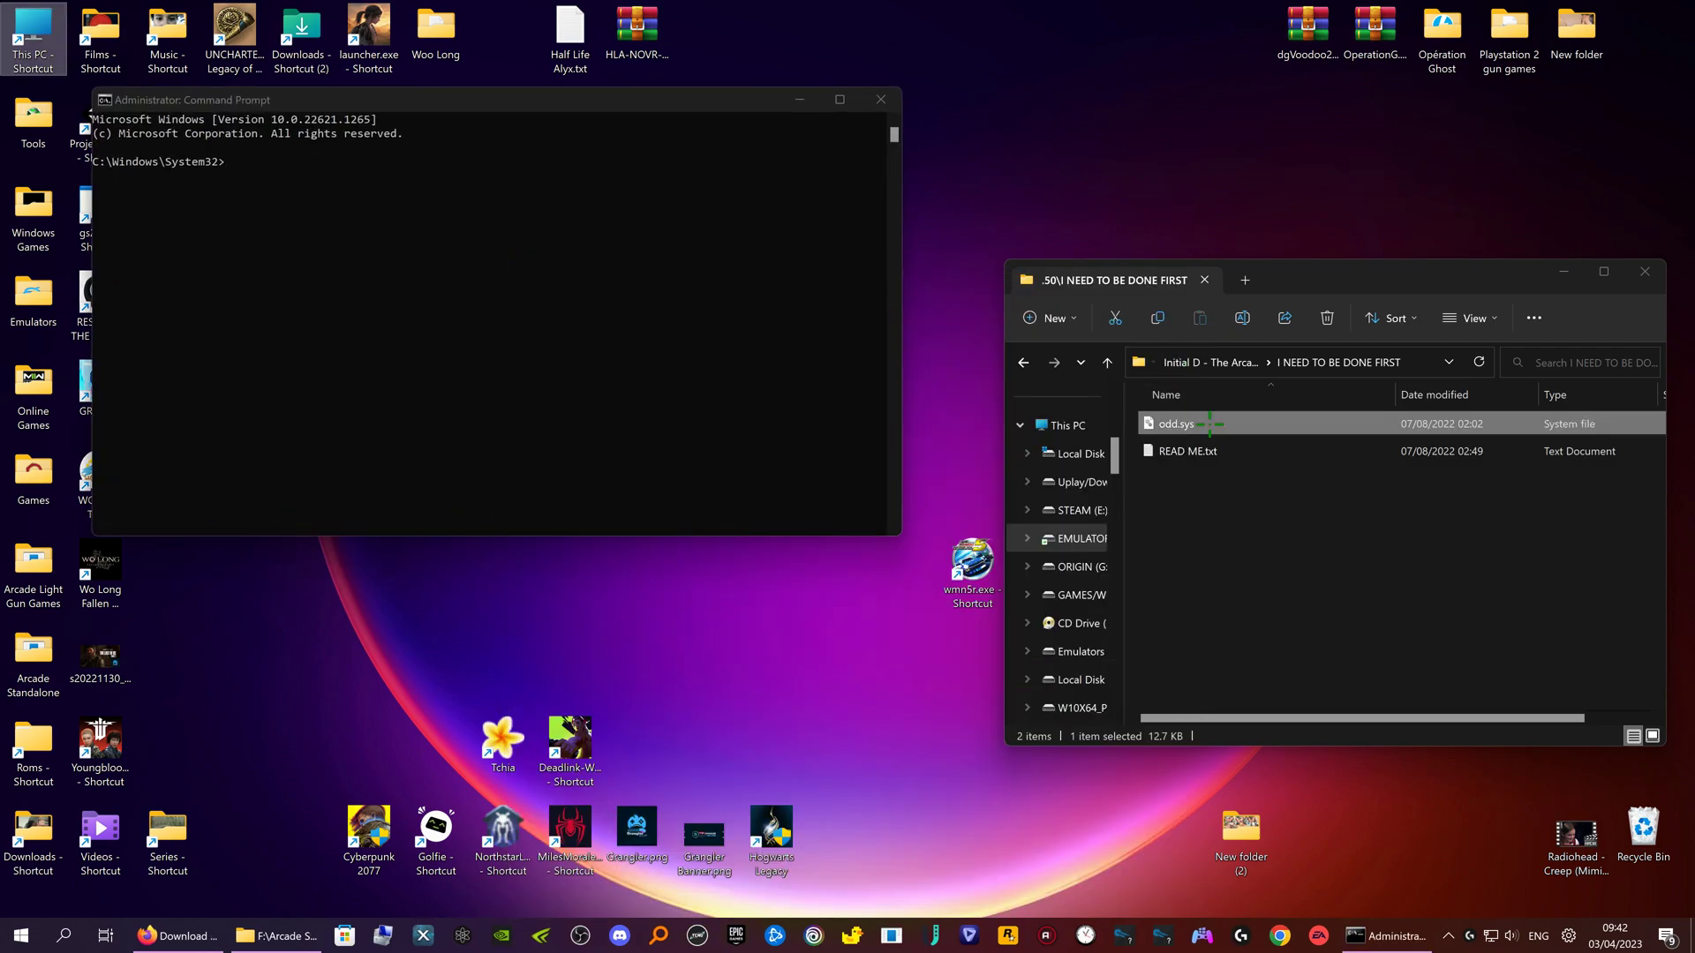
# Open READ ME.txt from the I NEED TO BE DONE FIRST folder and move its window clear of Command Prompt.
pyautogui.click(1235, 446)
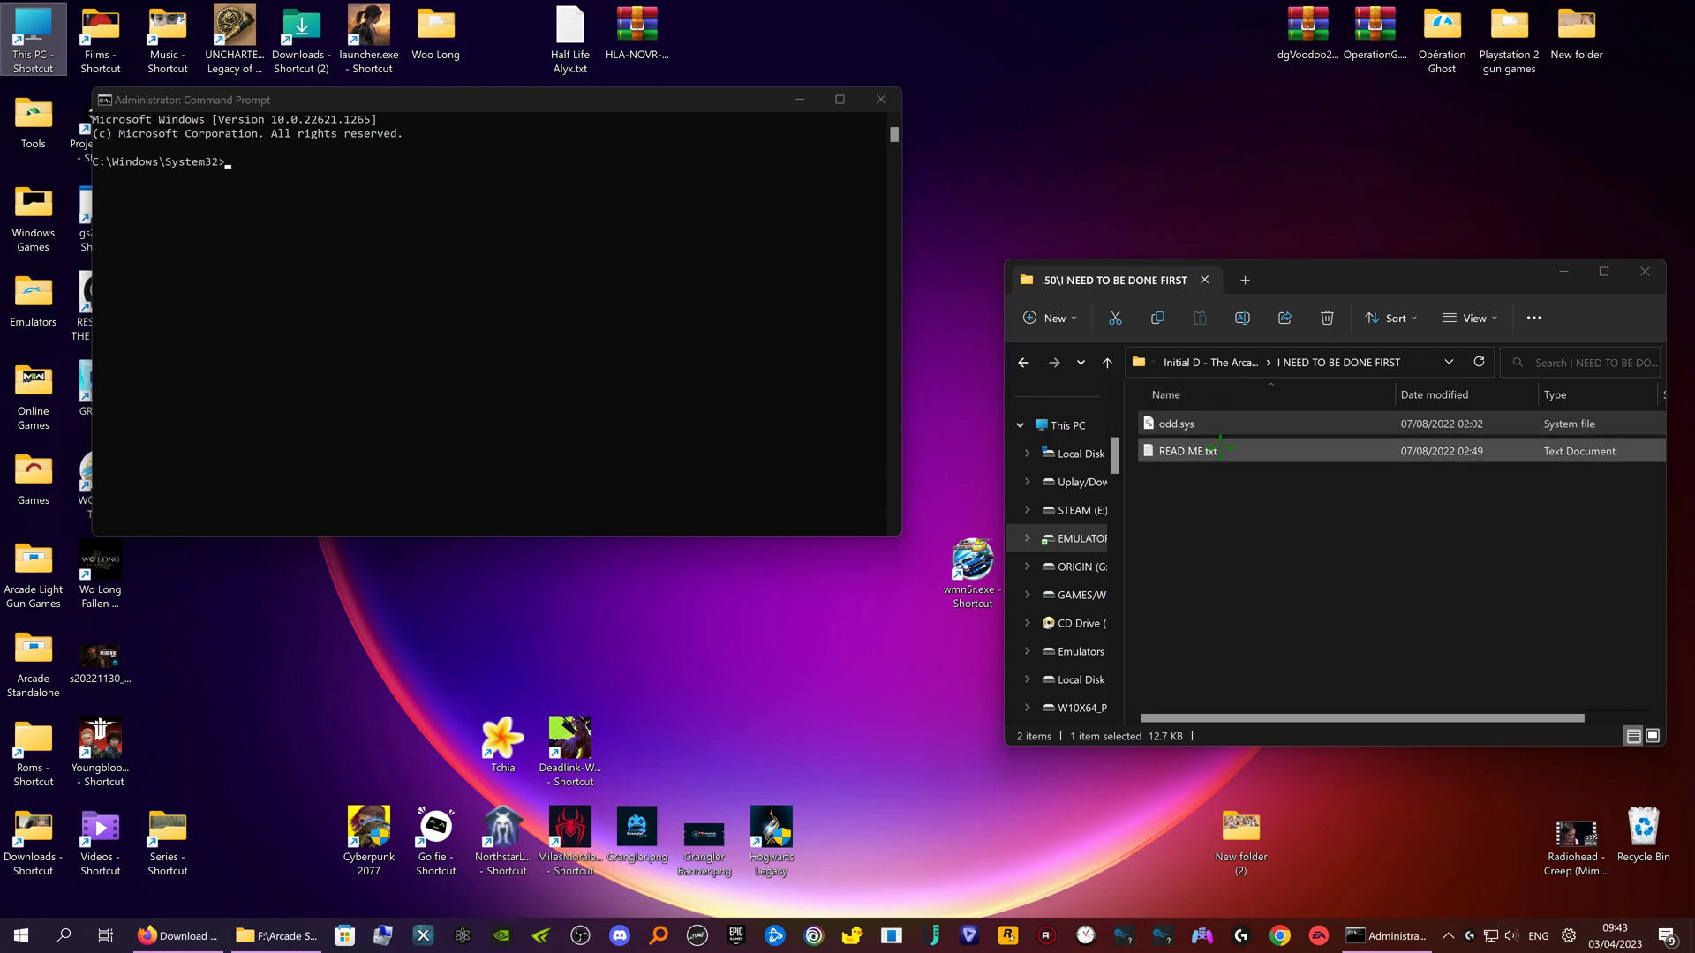
pyautogui.doubleClick(1236, 449)
pyautogui.moveTo(708, 190); pyautogui.dragTo(1365, 242)
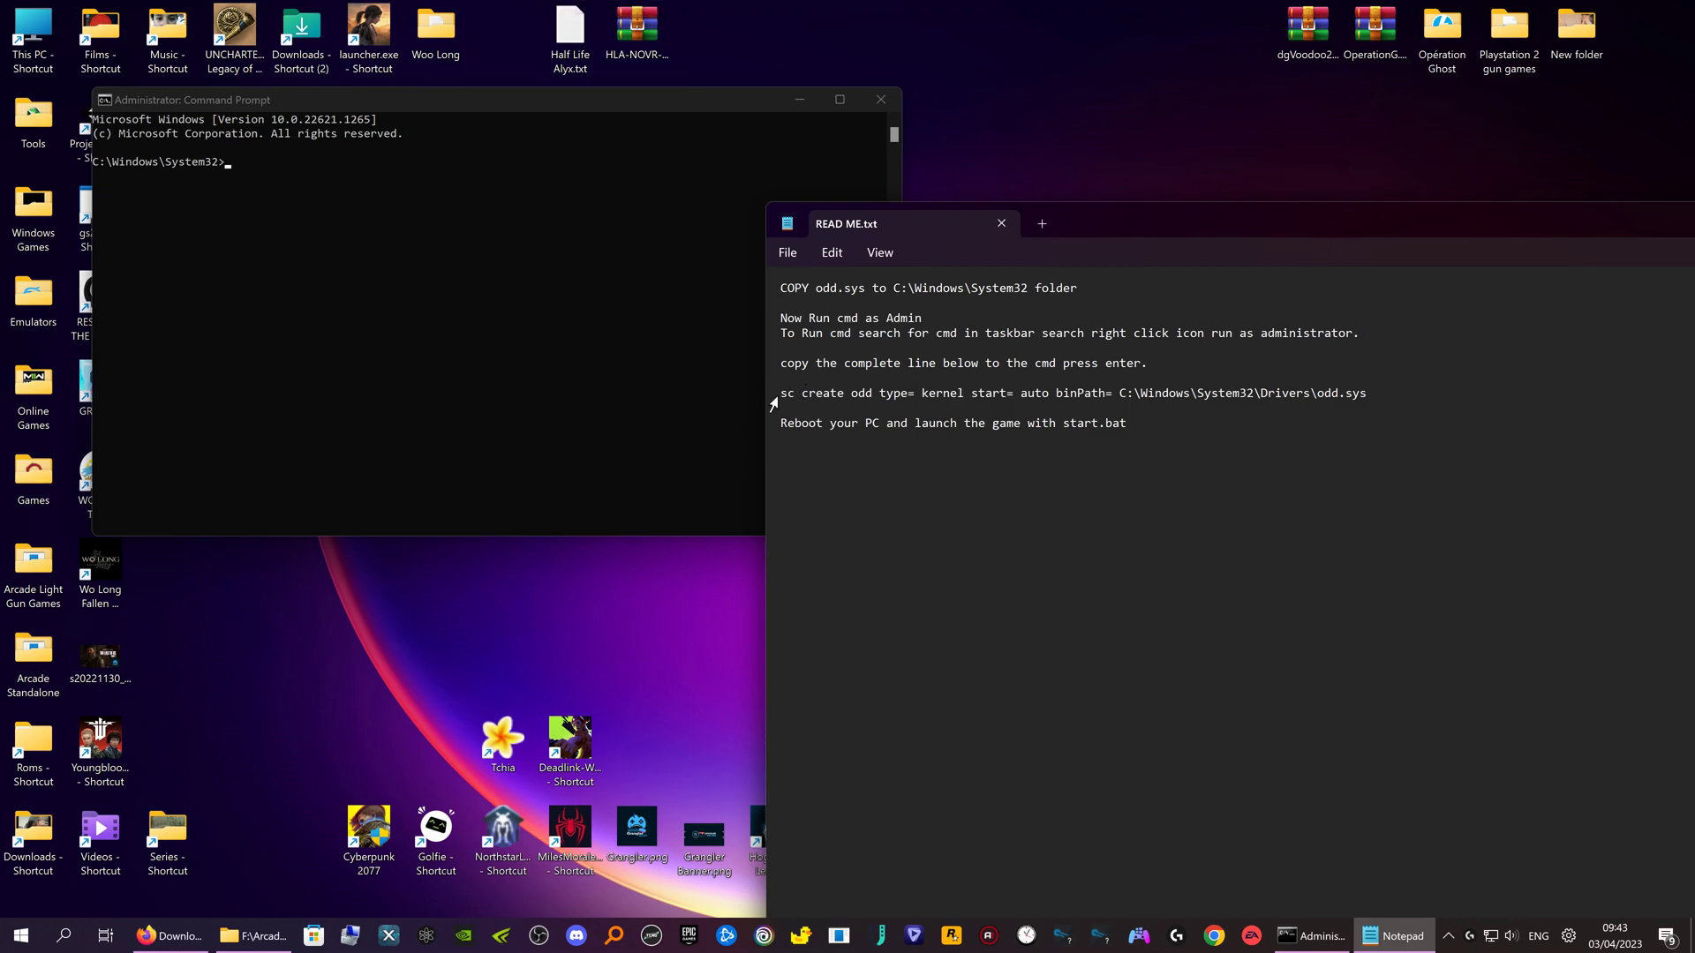
# Copy "sc create odd type= kernel start= auto binPath= C:\Windows\System32\Drivers\odd.sys" from READ ME.txt into Command Prompt, and close the prompt without running it.
pyautogui.moveTo(782, 394); pyautogui.dragTo(1143, 409)
pyautogui.moveTo(1314, 405); pyautogui.dragTo(1365, 394)
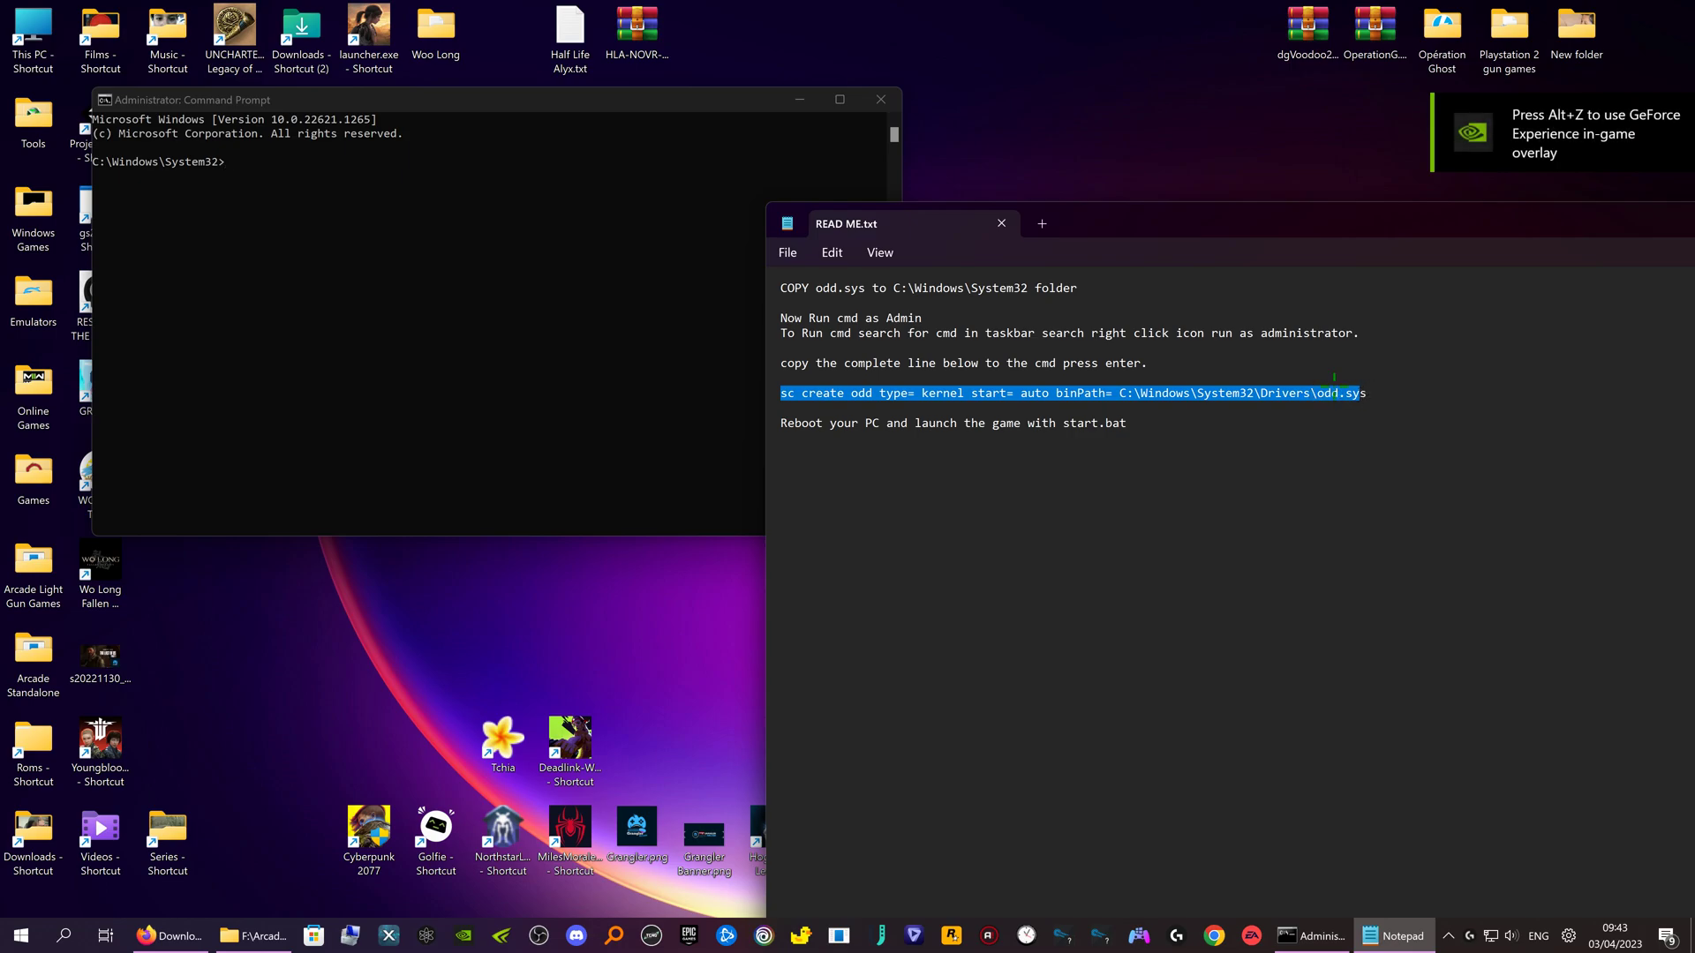
pyautogui.click(1368, 422)
pyautogui.moveTo(1376, 393); pyautogui.dragTo(780, 399)
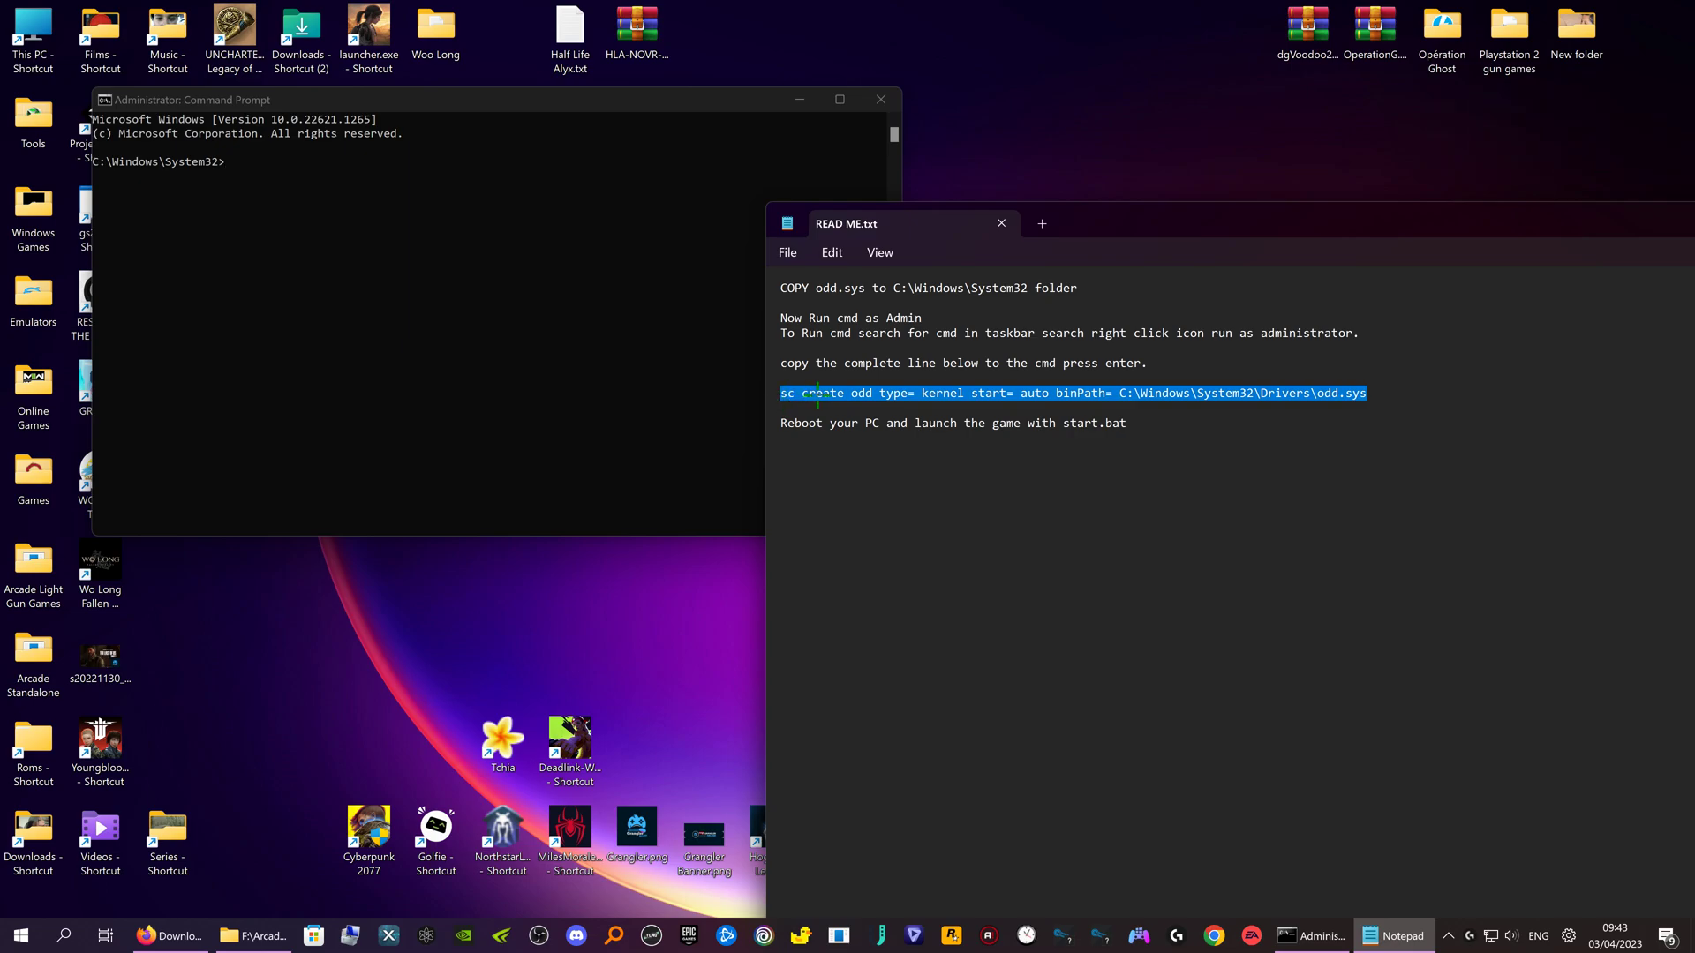
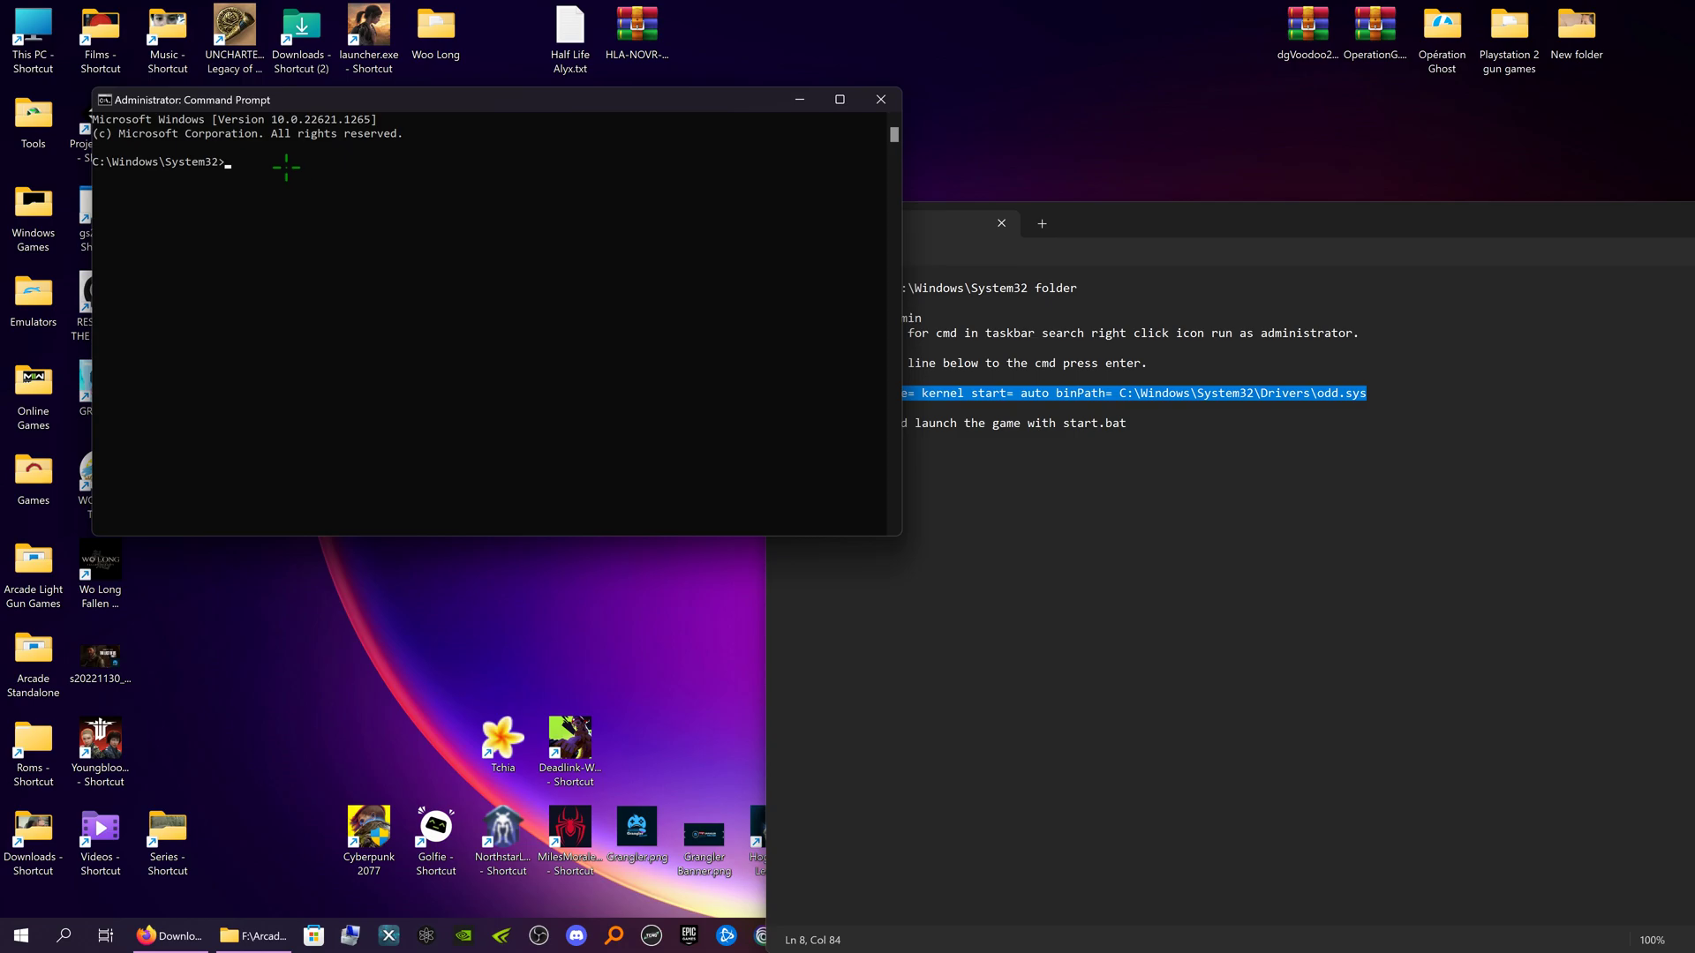
pyautogui.write('sc create odd type= kernel start= auto binPath= C:\\Windows\\System32\\Drivers\\odd.sys')
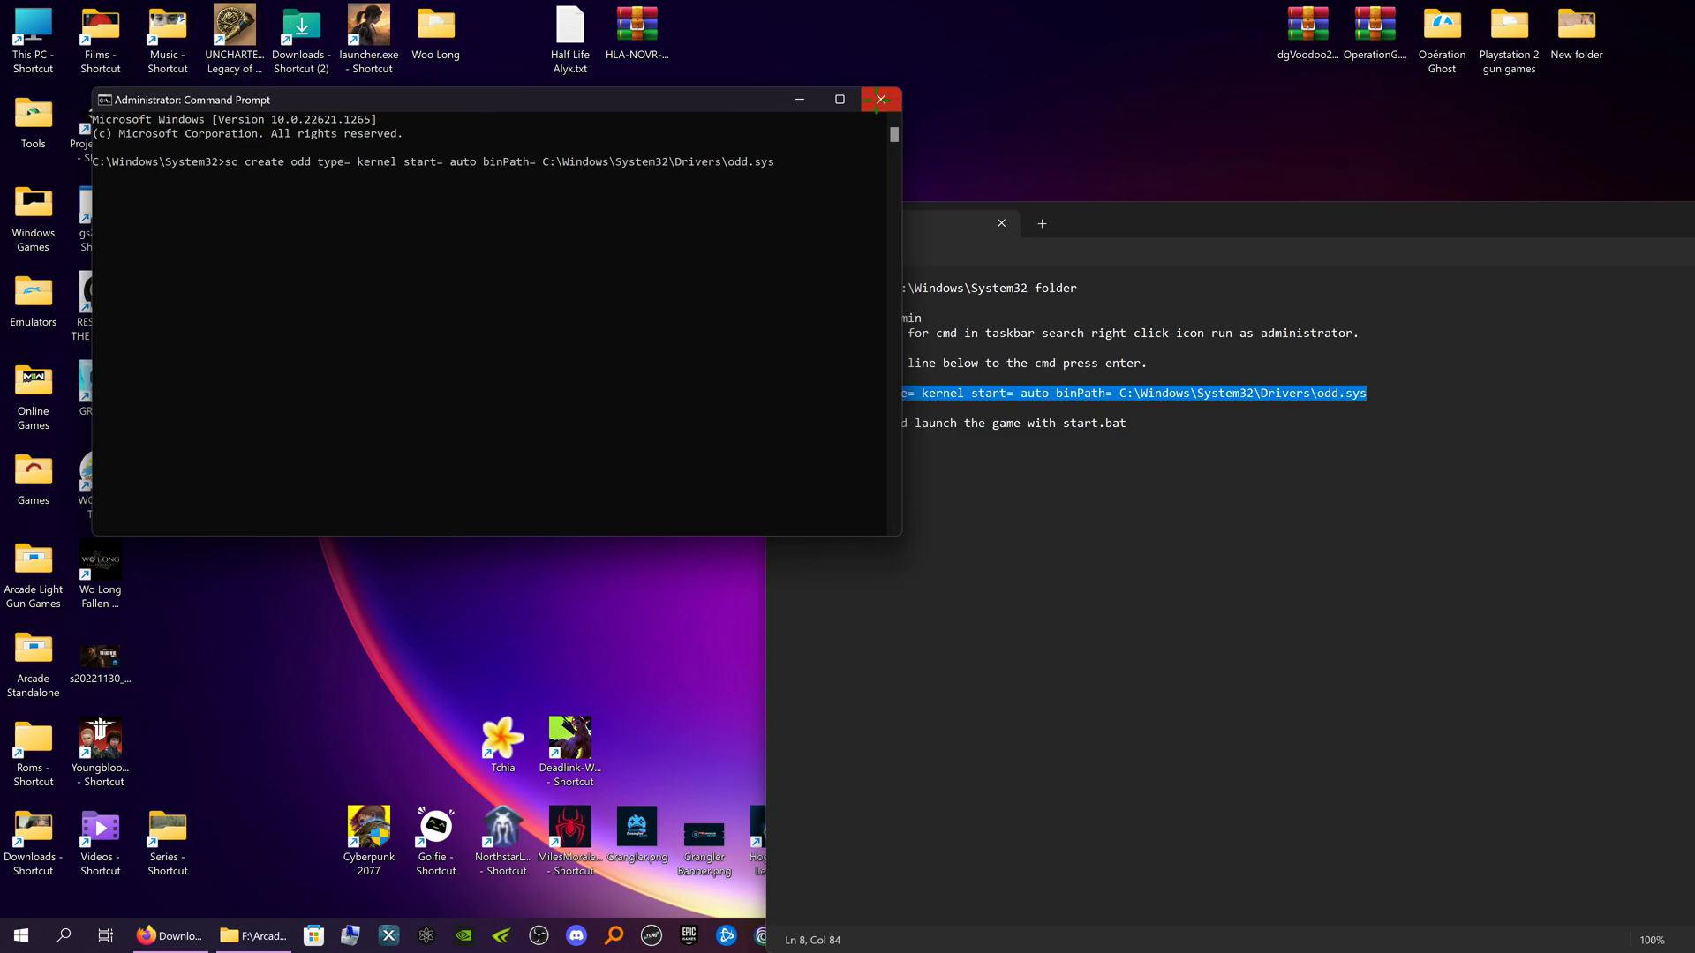
pyautogui.click(880, 100)
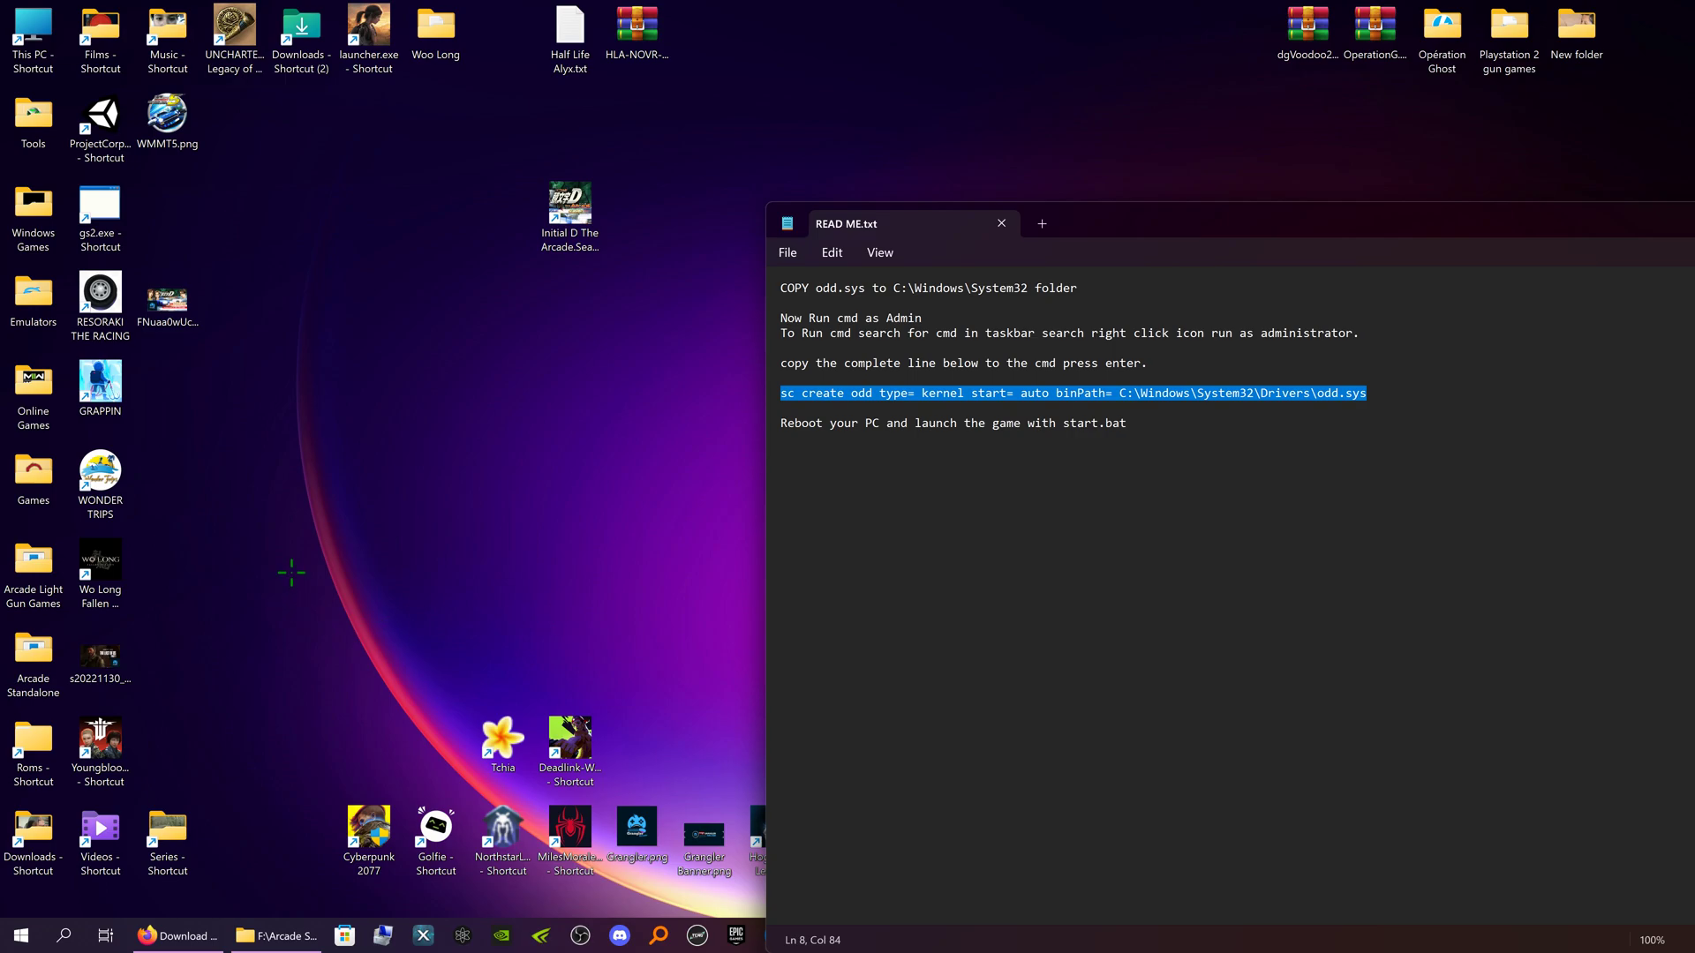
# Open the Core isolation details in Device security and try to turn on Memory integrity.
pyautogui.click(21, 936)
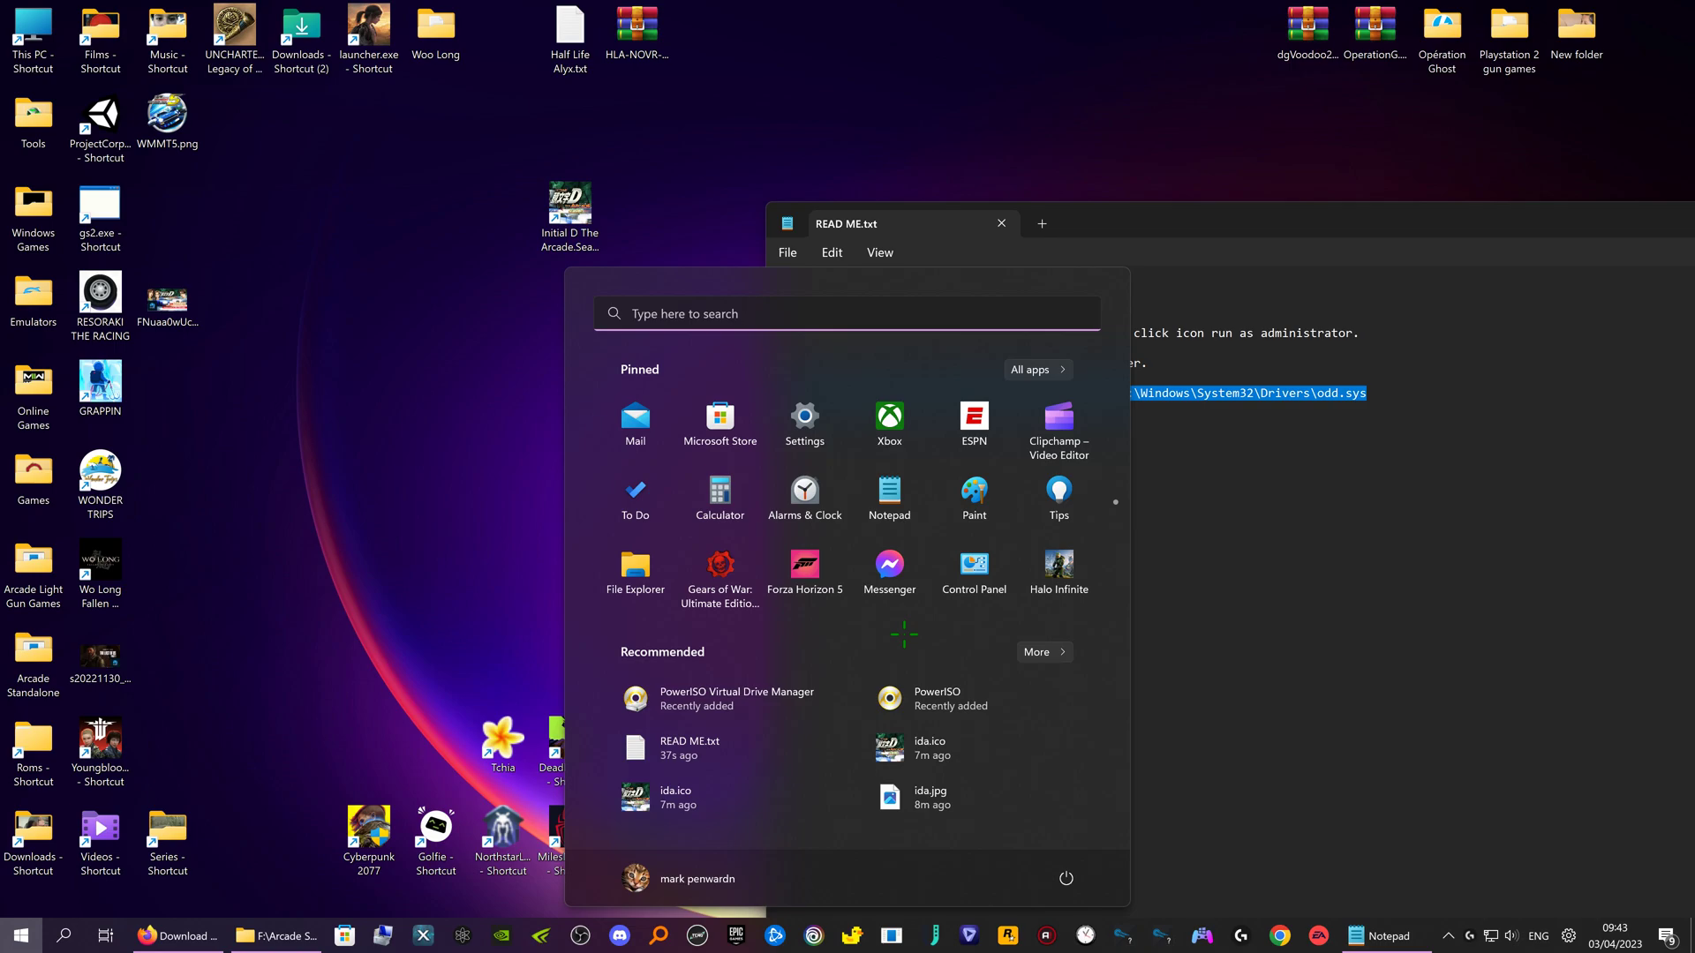
pyautogui.write('device')
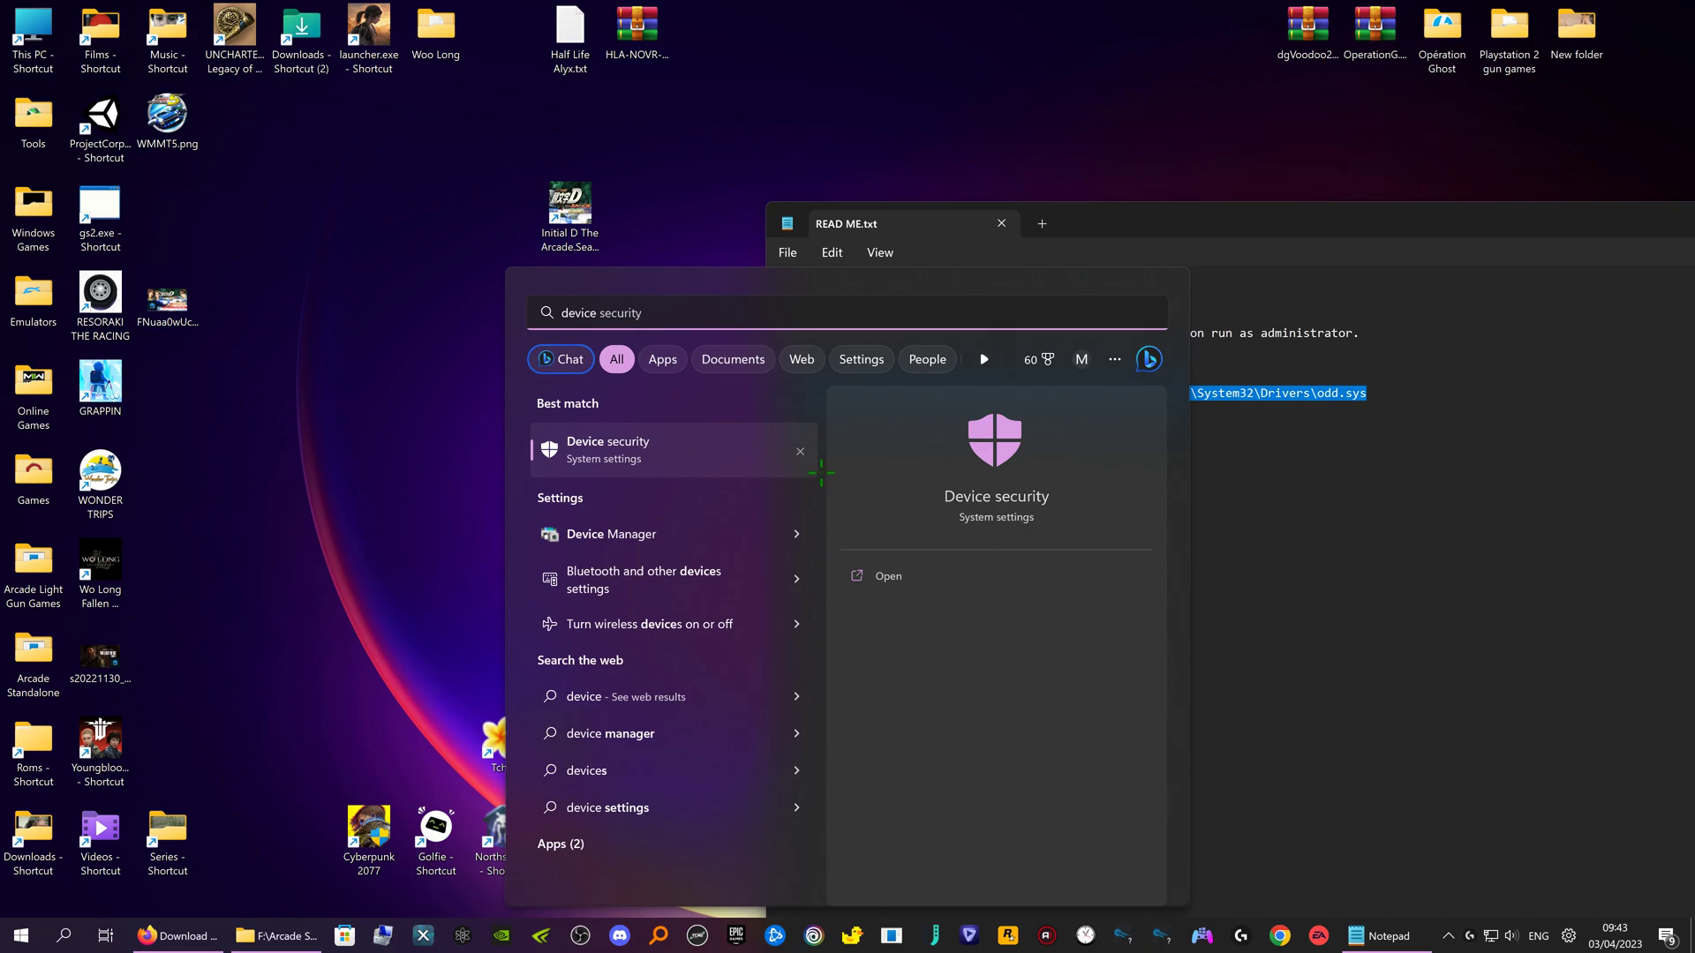
pyautogui.click(618, 448)
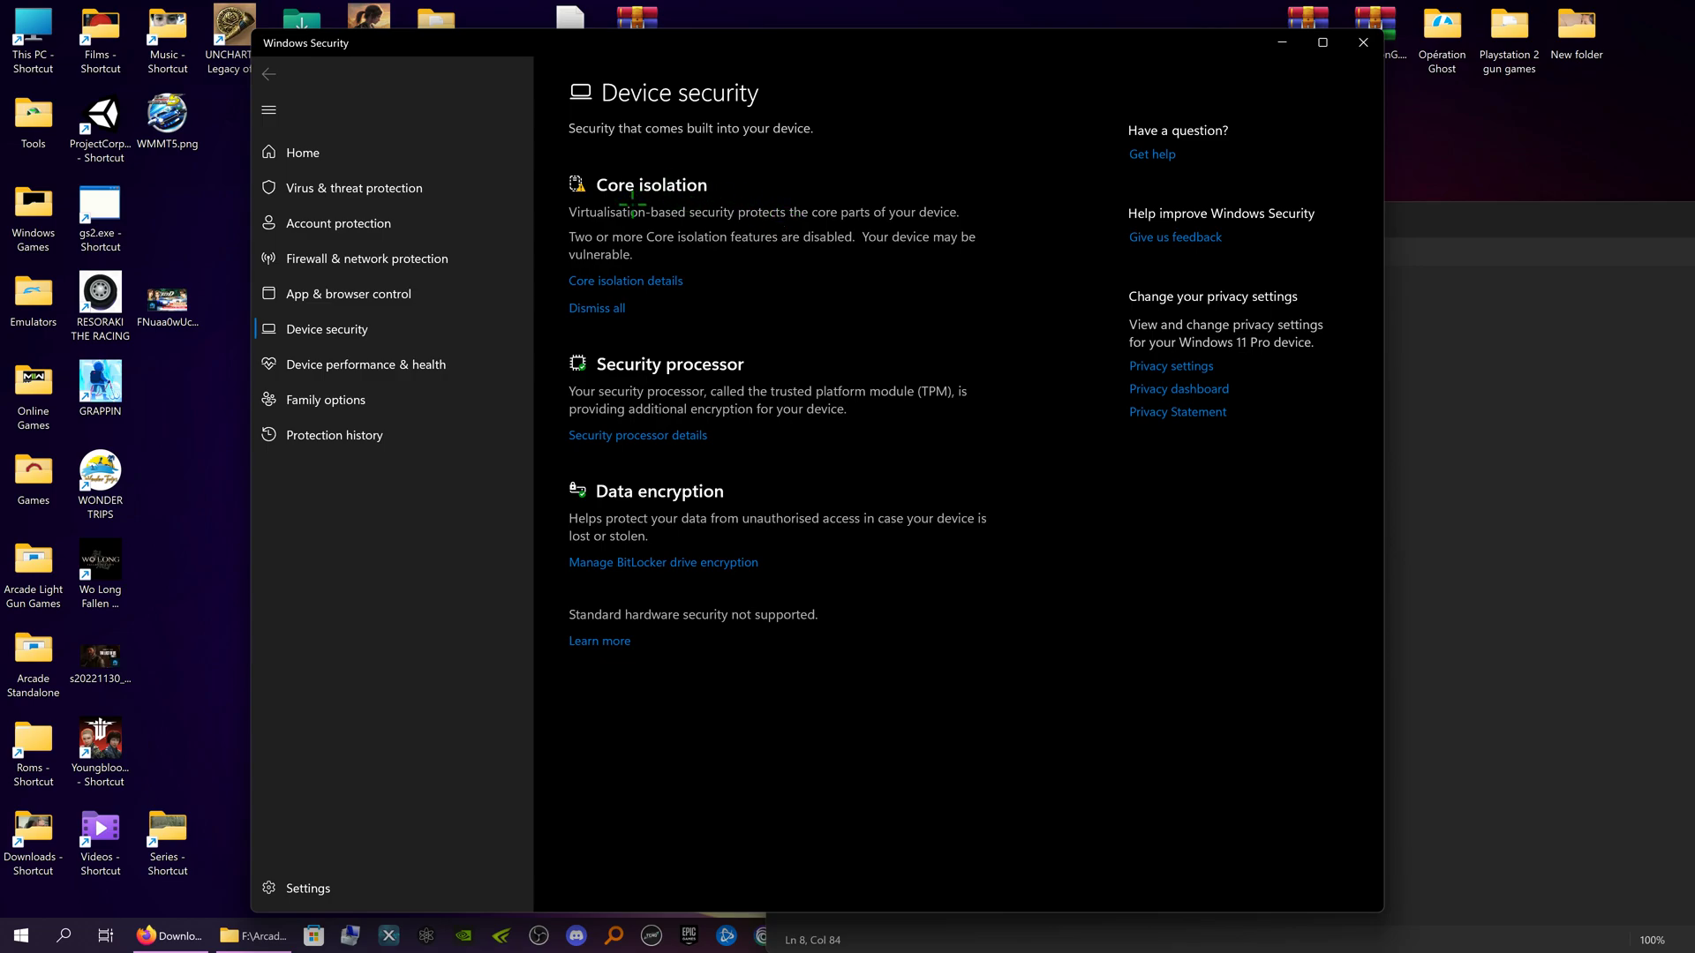
pyautogui.click(653, 283)
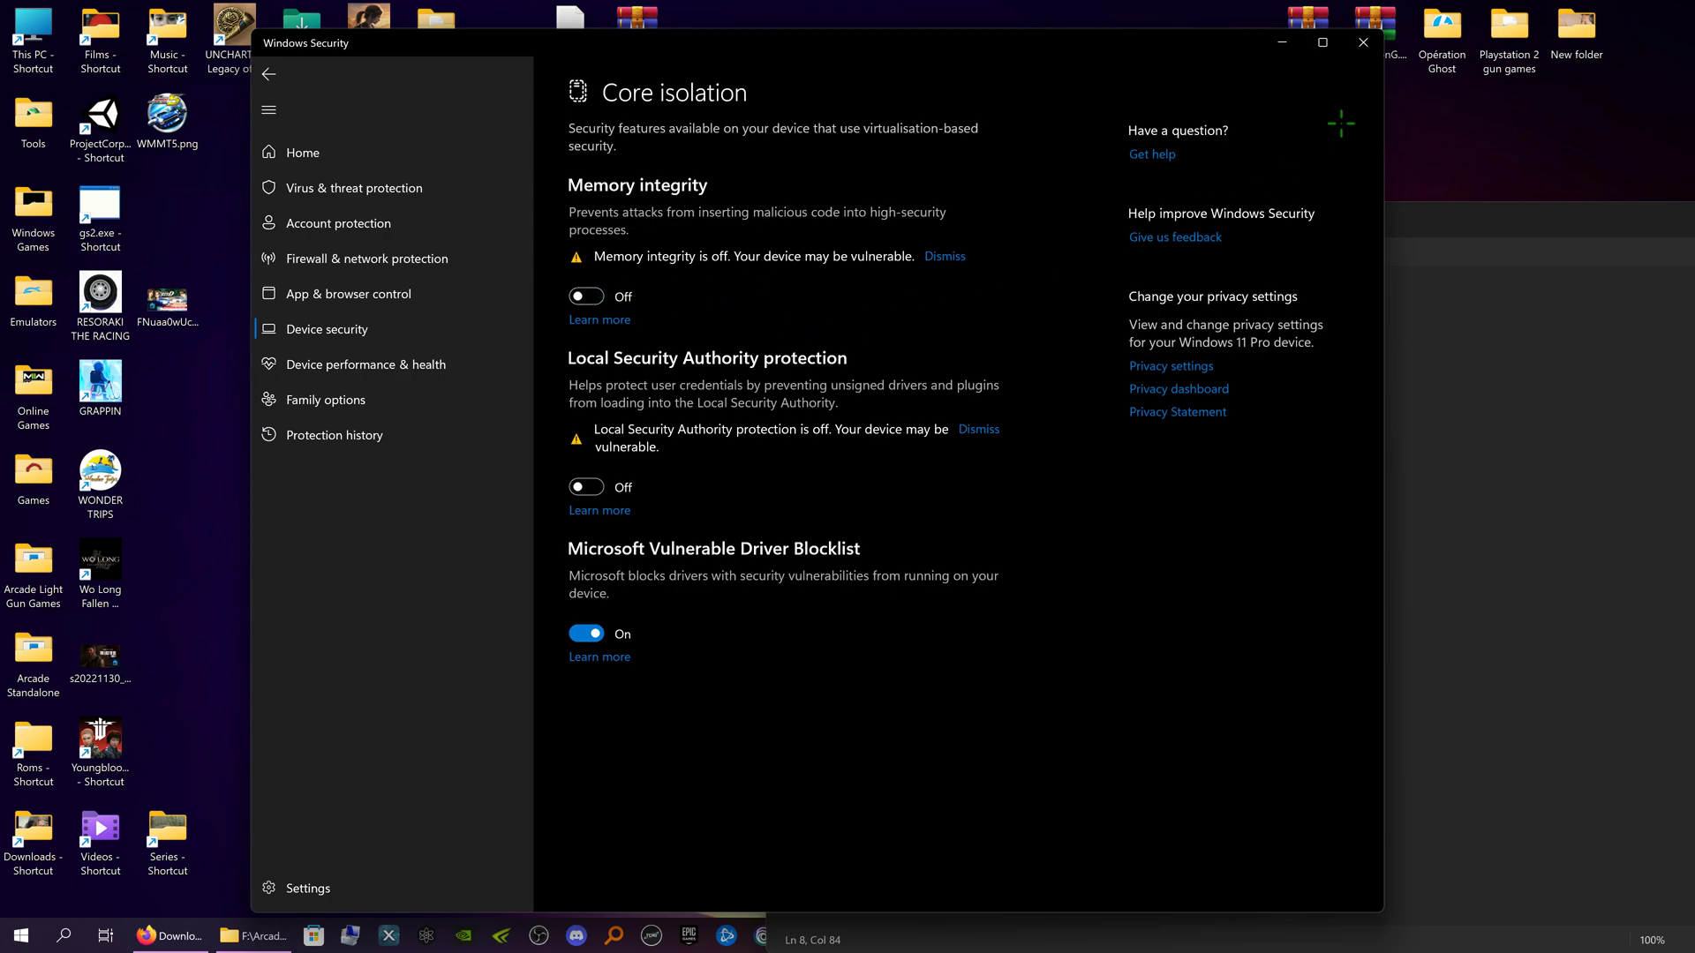
pyautogui.click(586, 297)
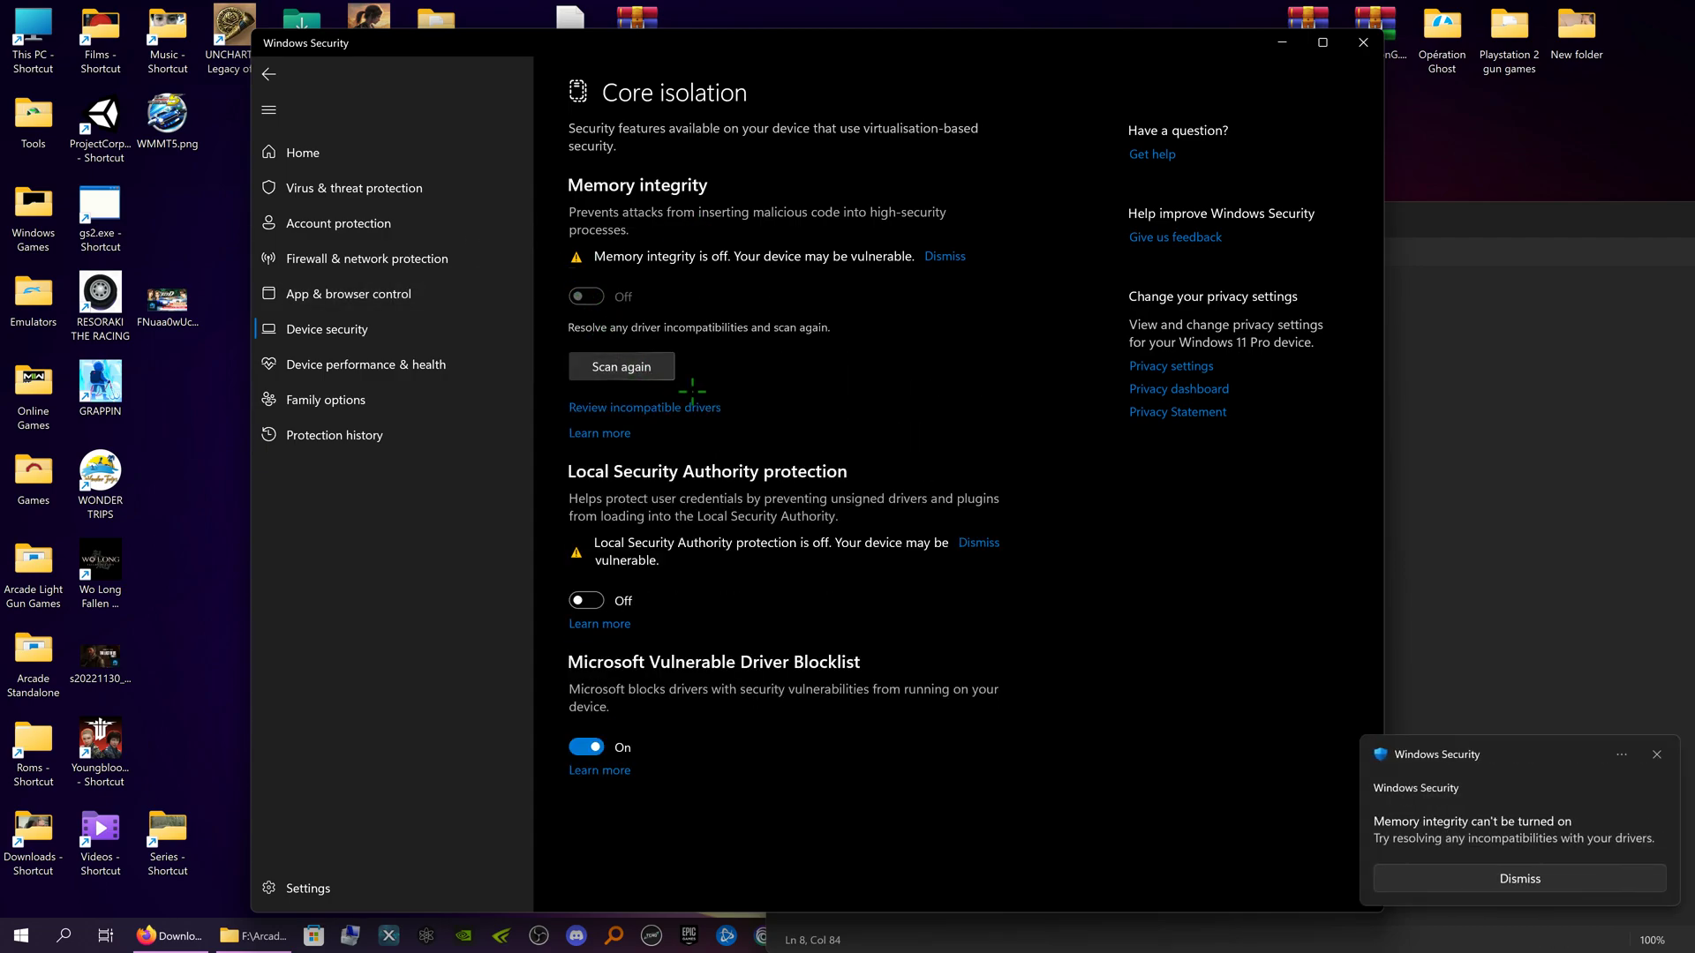
pyautogui.click(1525, 816)
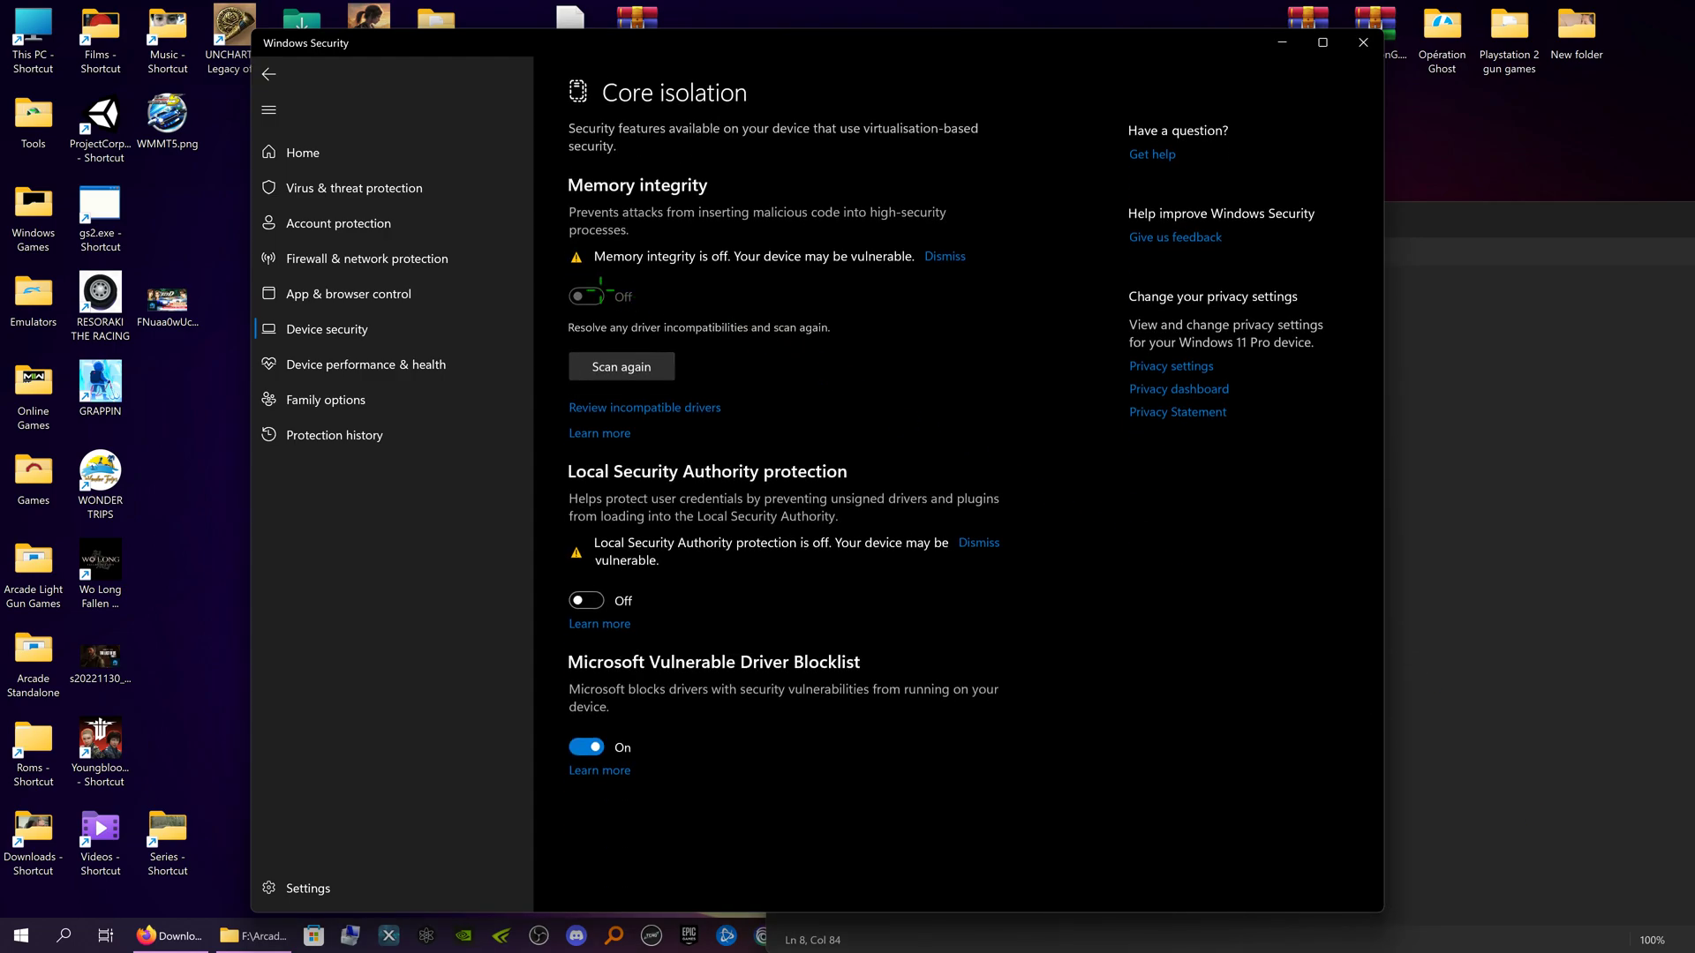
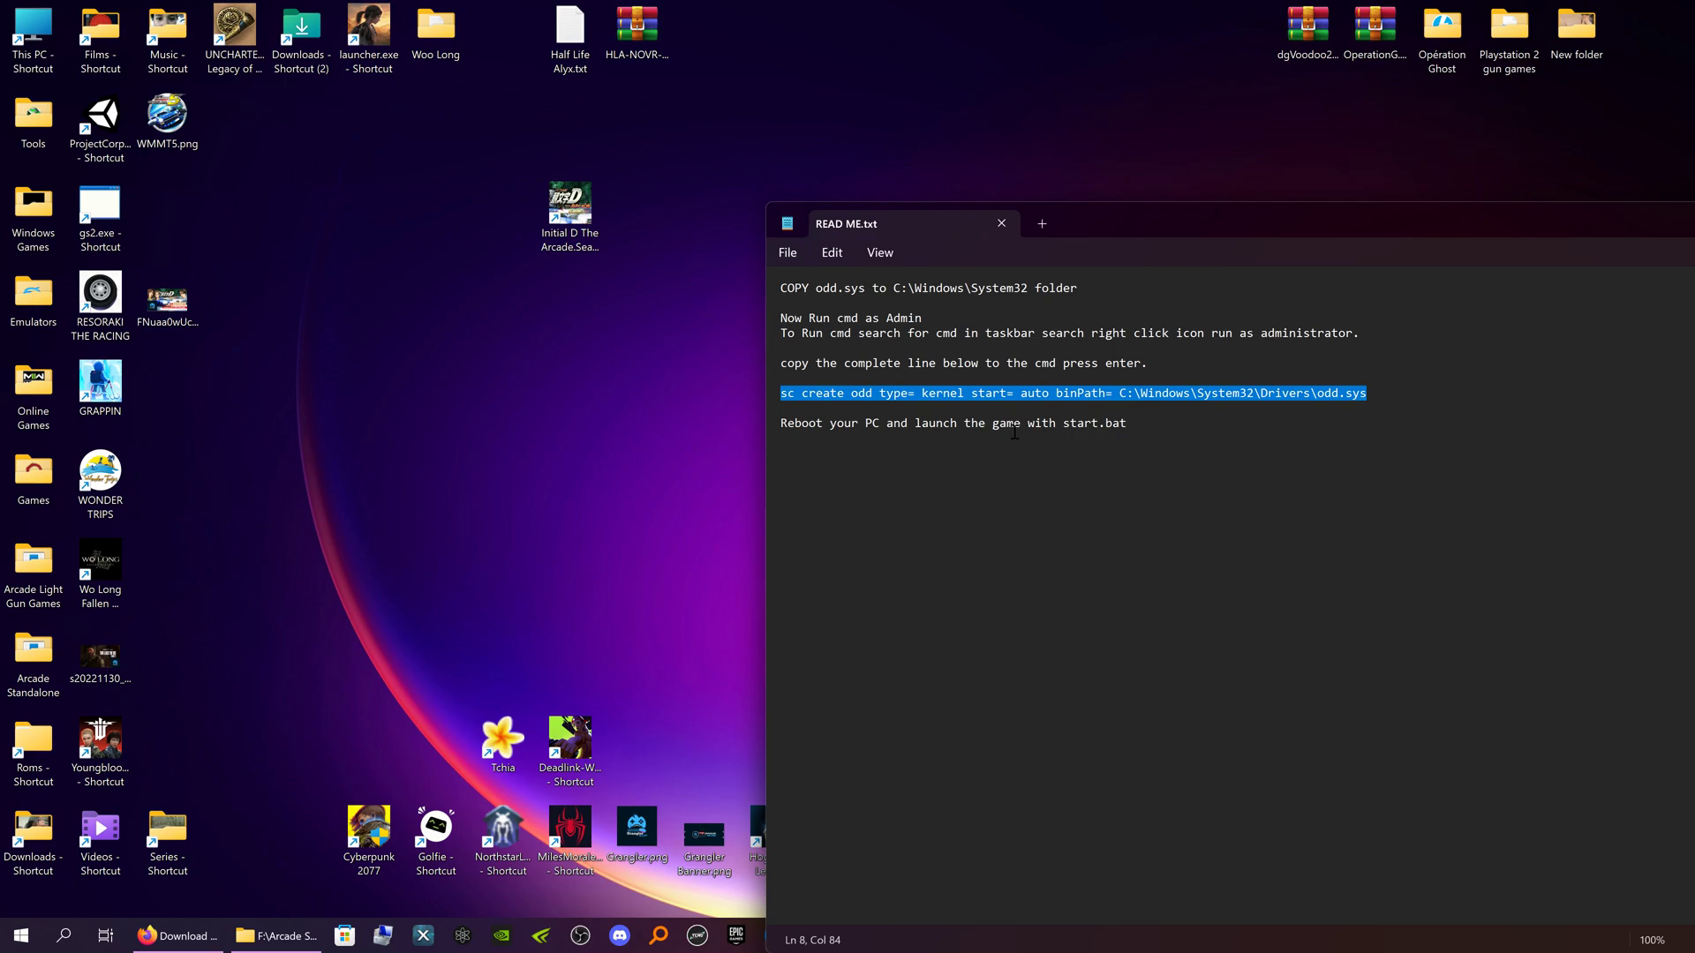
# Move the READ ME.txt window off File Explorer and return to the Initial D - The Arcade Season 2 V1.50 folder.
pyautogui.moveTo(1142, 430); pyautogui.dragTo(1066, 432)
pyautogui.moveTo(1372, 231); pyautogui.dragTo(1026, 209)
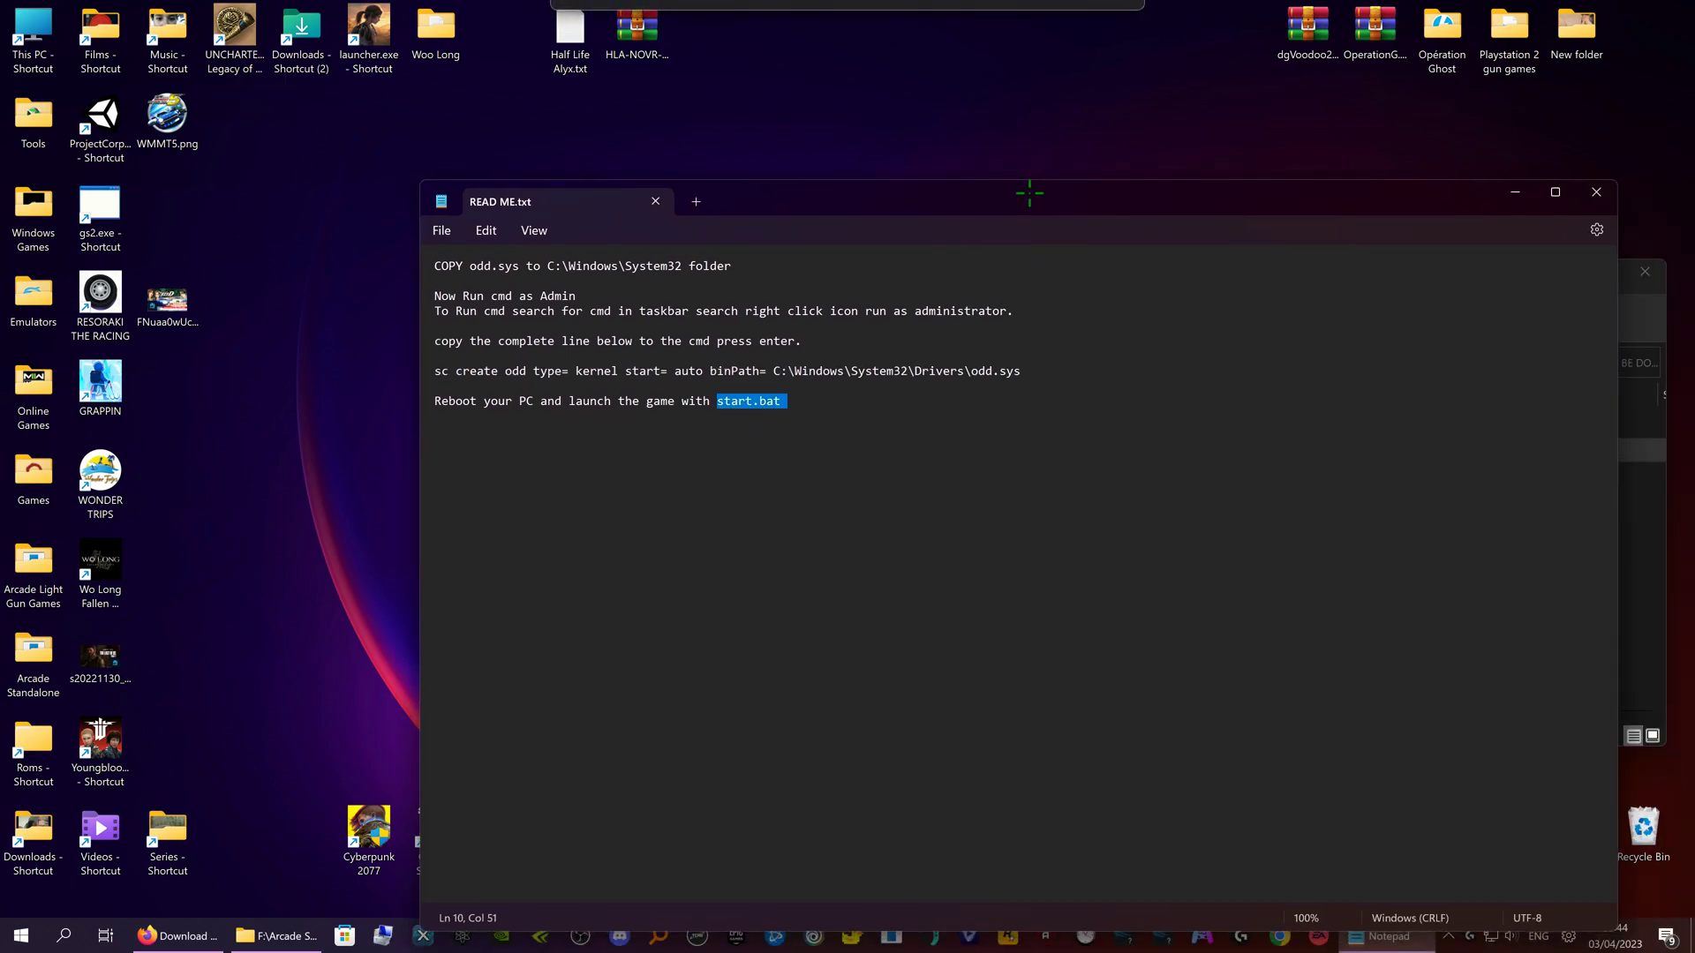
pyautogui.moveTo(1415, 196); pyautogui.dragTo(1029, 131)
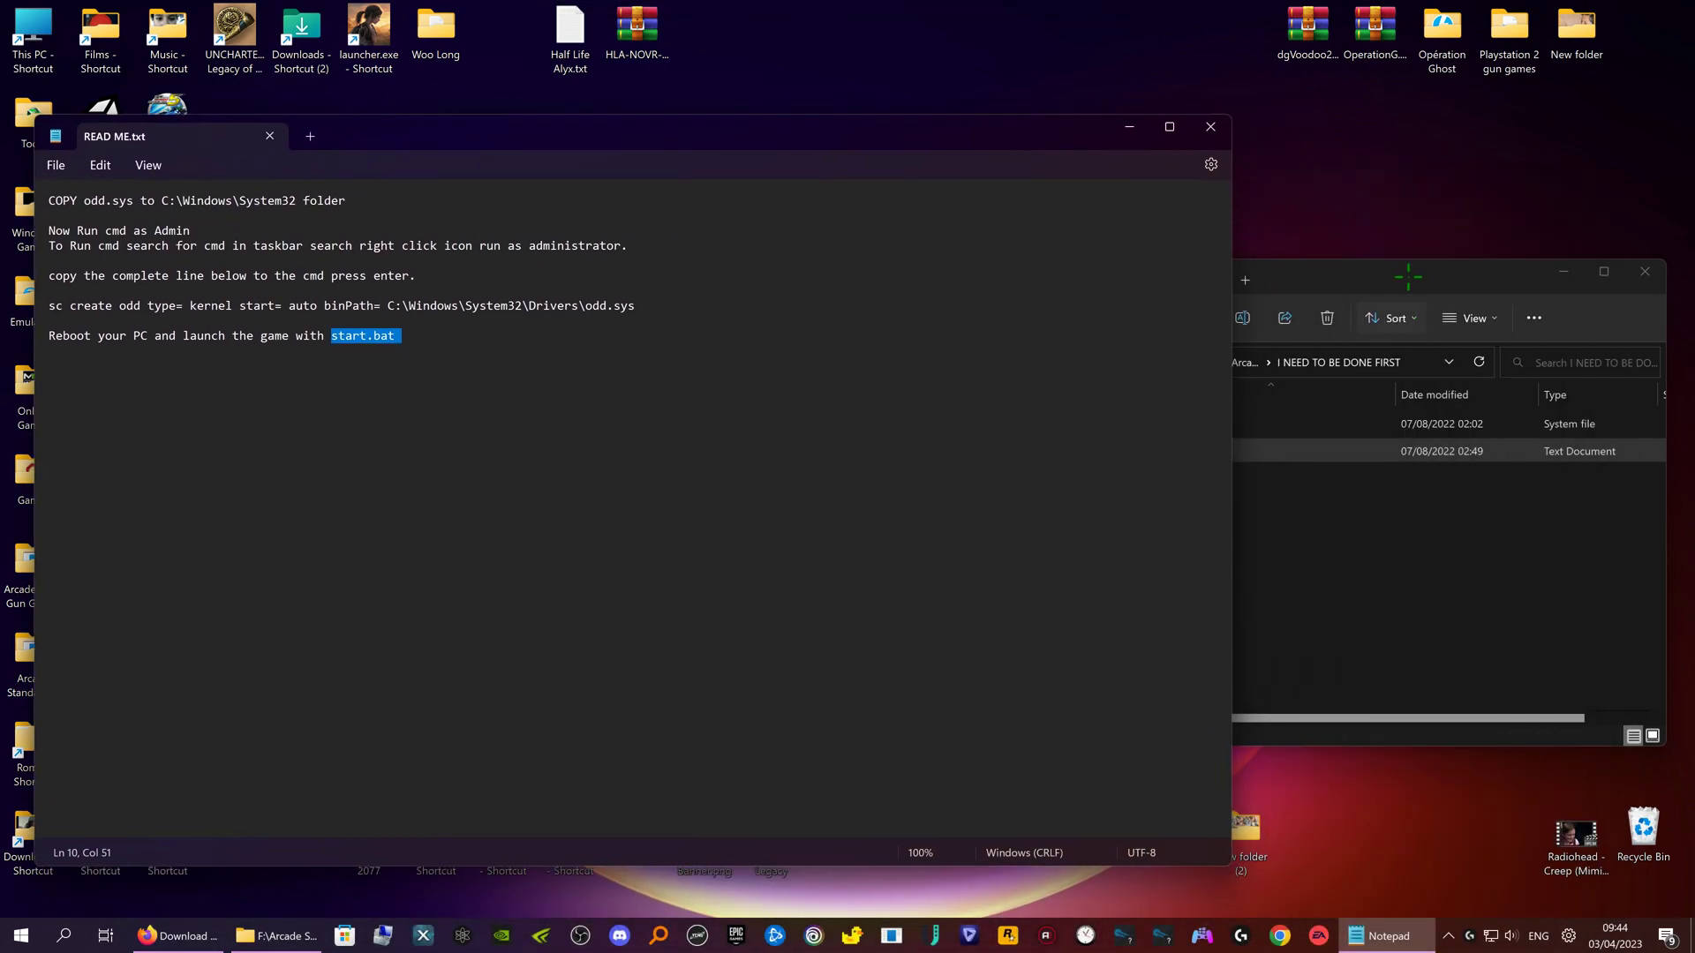
pyautogui.click(1222, 495)
pyautogui.click(1023, 362)
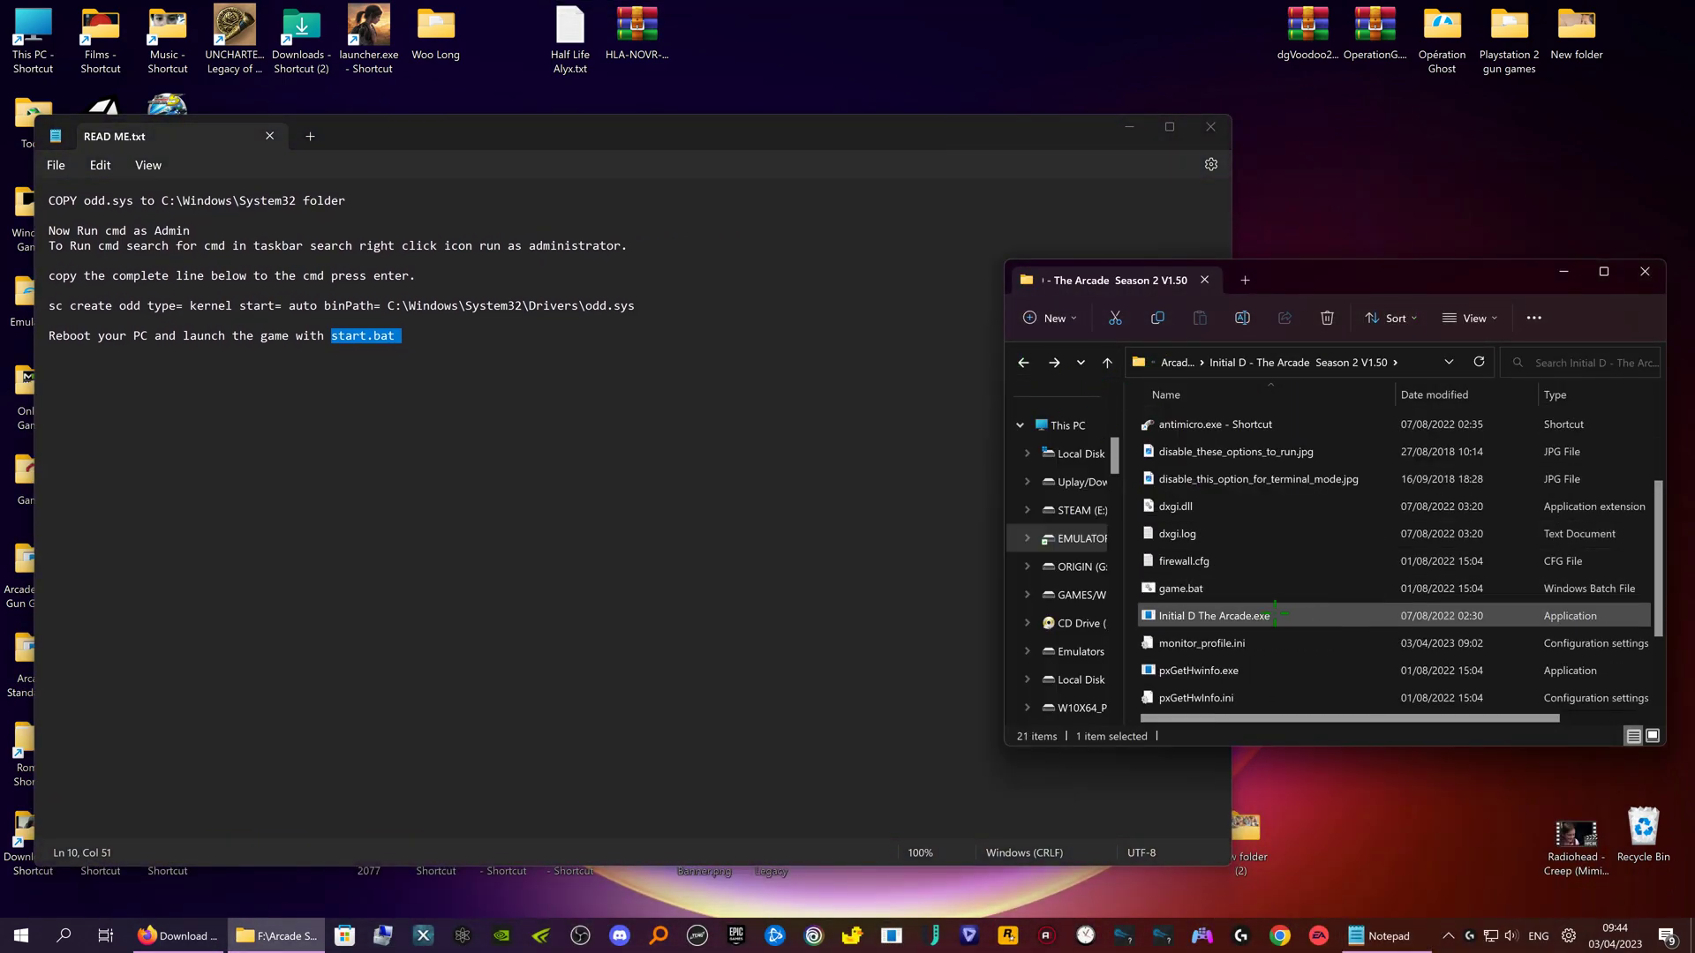
# Copy the full file name of Initial D The Arcade.exe, including its extension.
pyautogui.click(1267, 615)
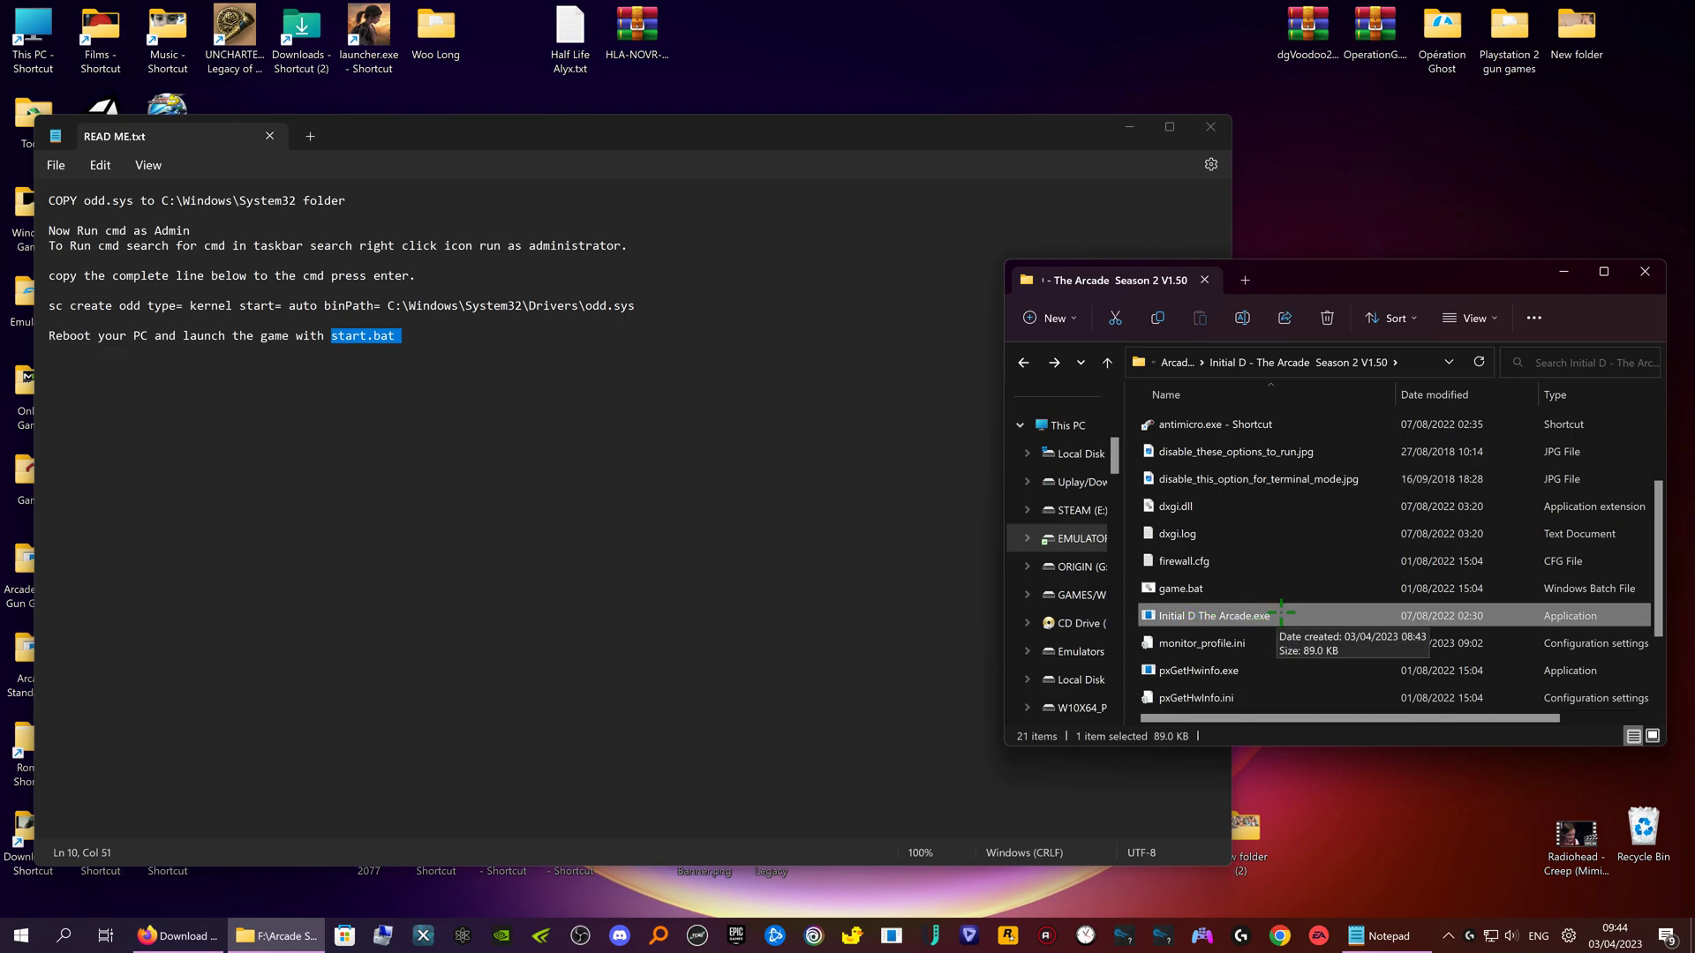
pyautogui.click(1272, 615)
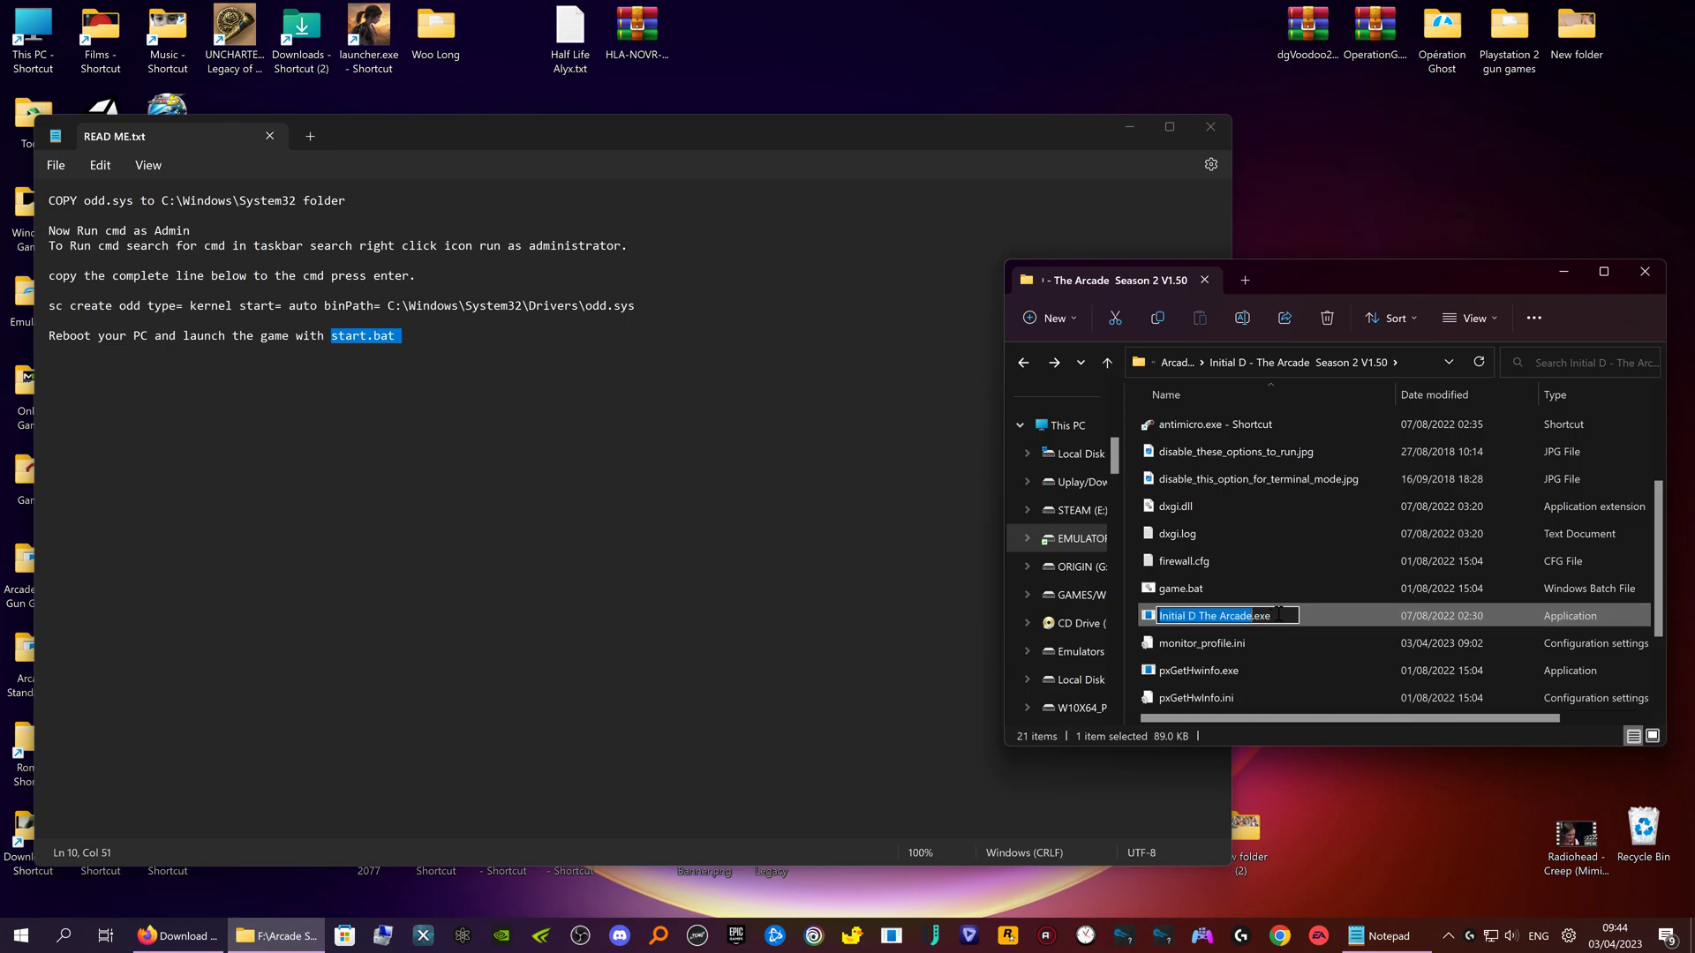
pyautogui.rightClick(1165, 617)
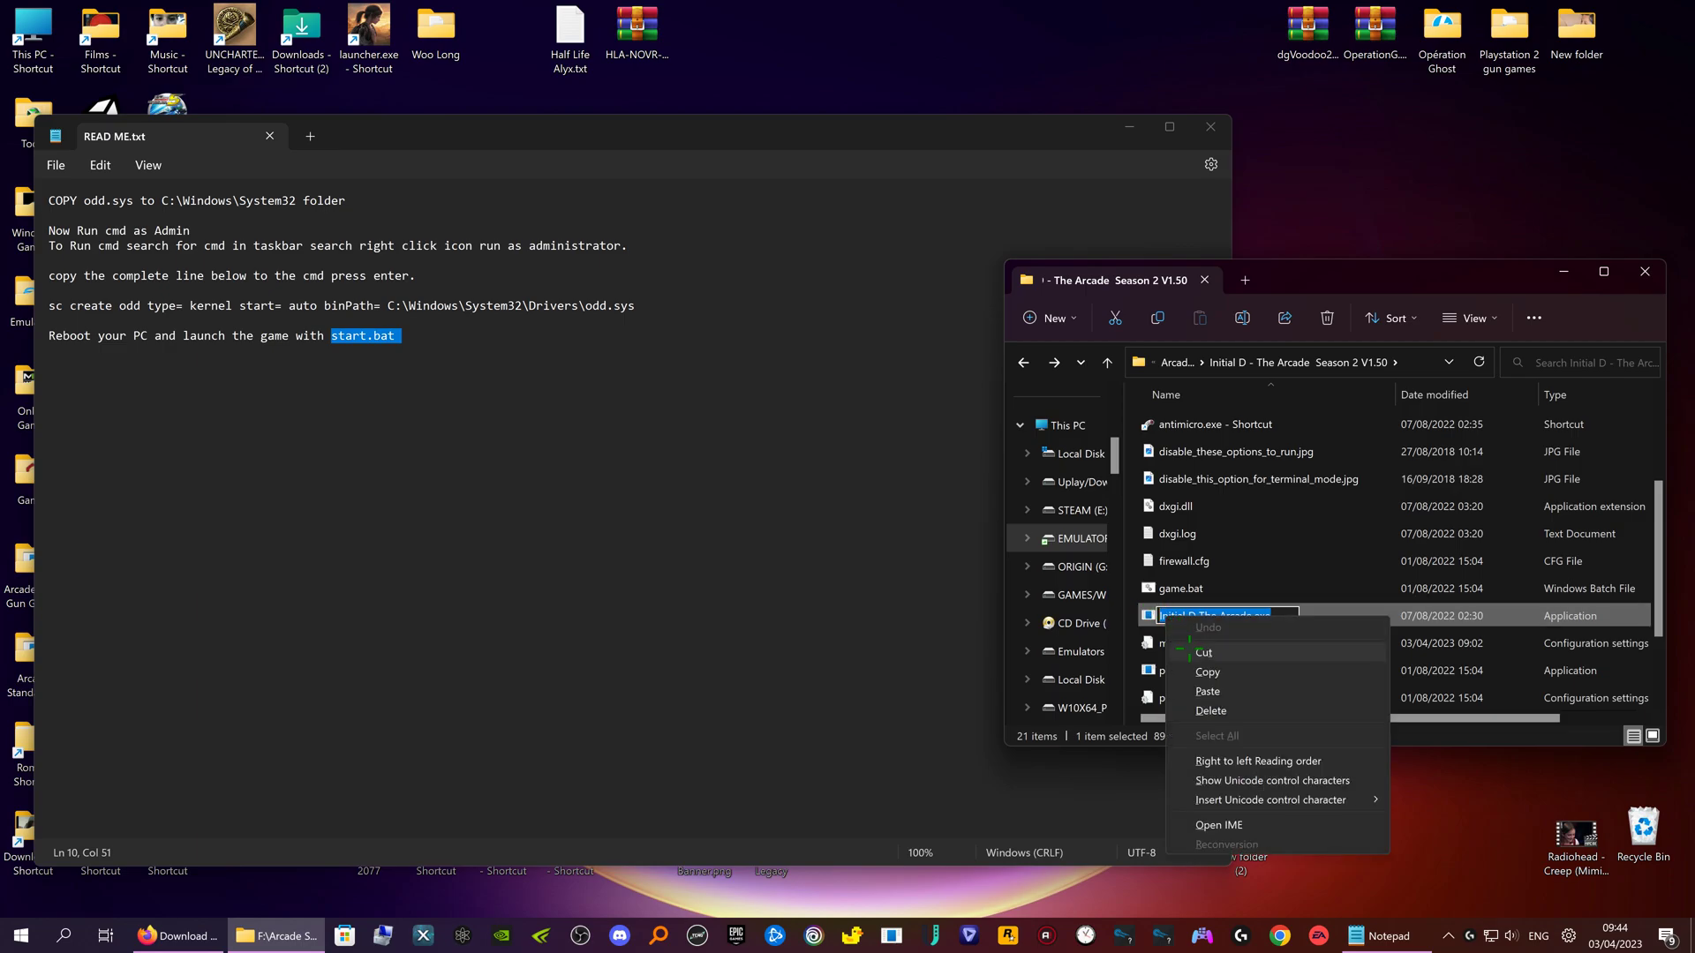
pyautogui.click(1218, 671)
# Replace start.bat in the last line of READ ME.txt with Initial D The Arcade.exe, and save and close the file.
pyautogui.click(475, 355)
pyautogui.moveTo(407, 337); pyautogui.dragTo(334, 346)
pyautogui.rightClick(333, 346)
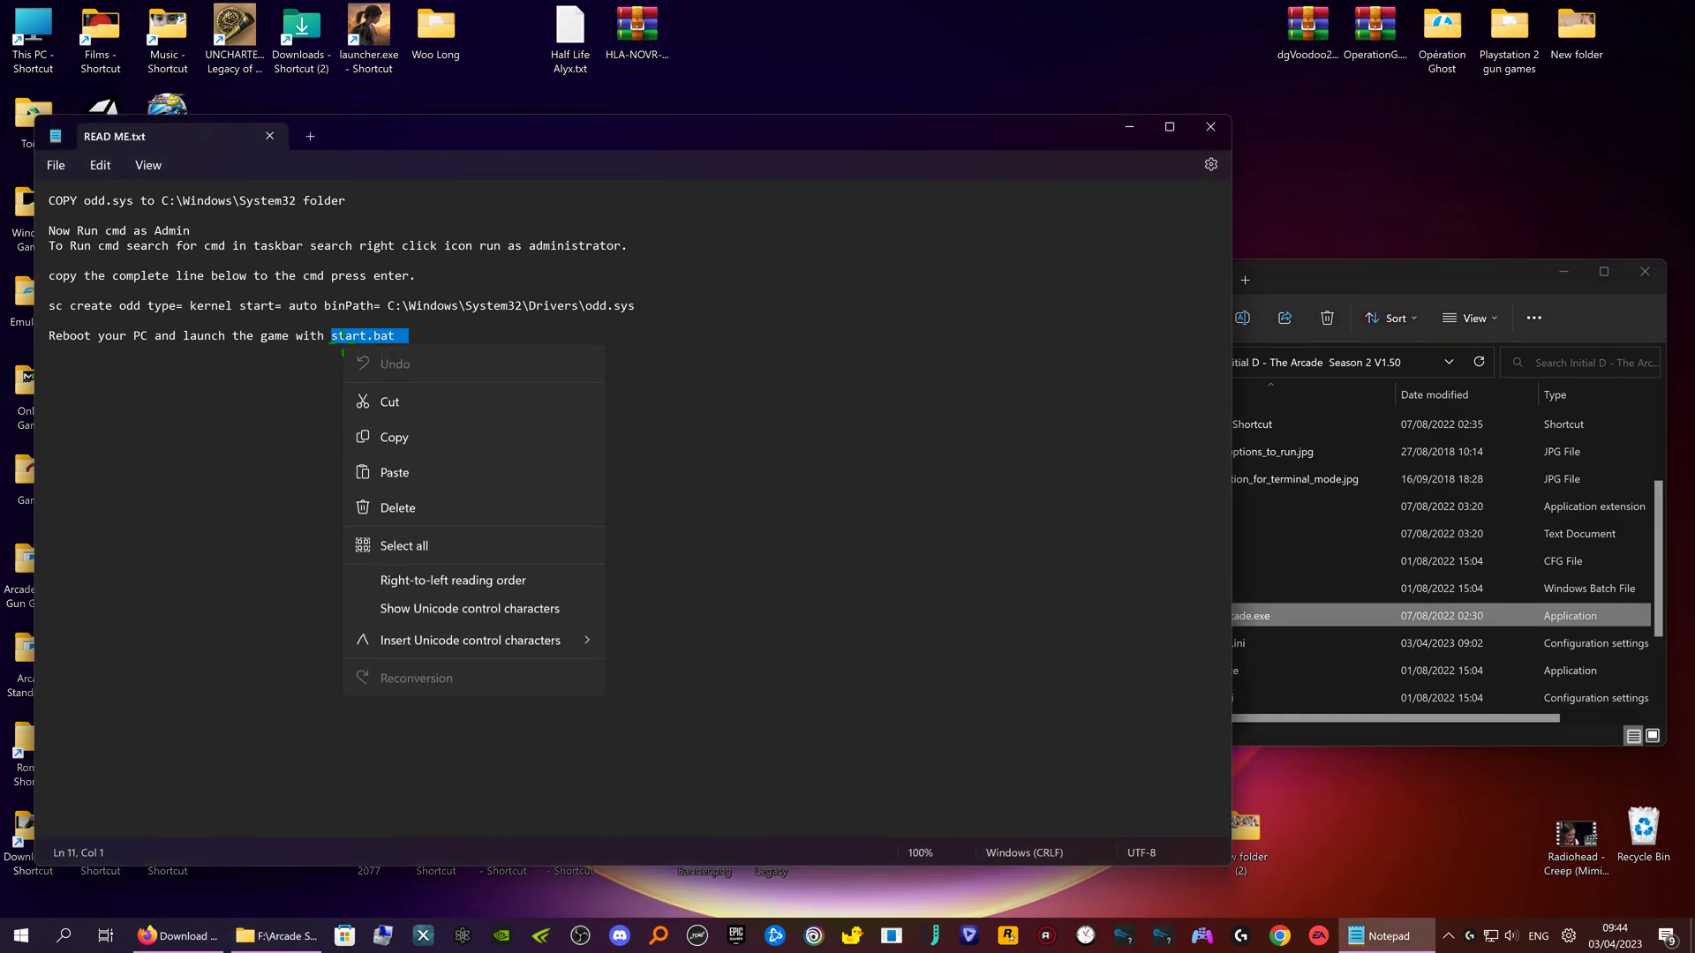
pyautogui.click(438, 468)
pyautogui.click(56, 165)
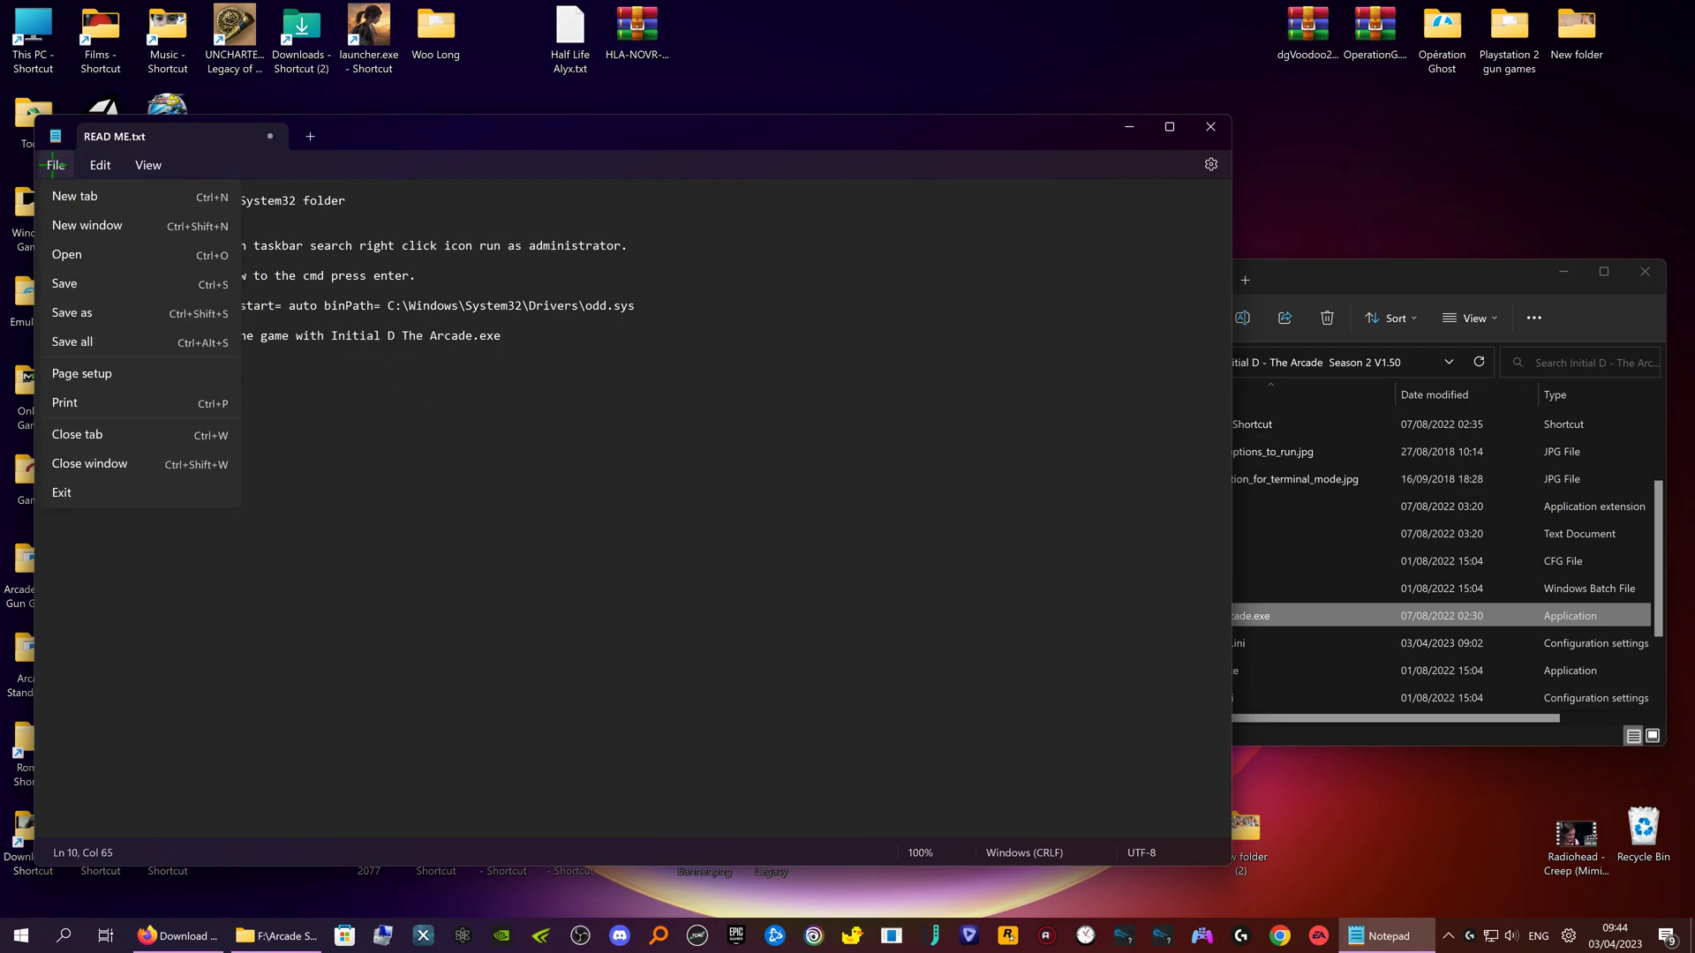
pyautogui.click(66, 280)
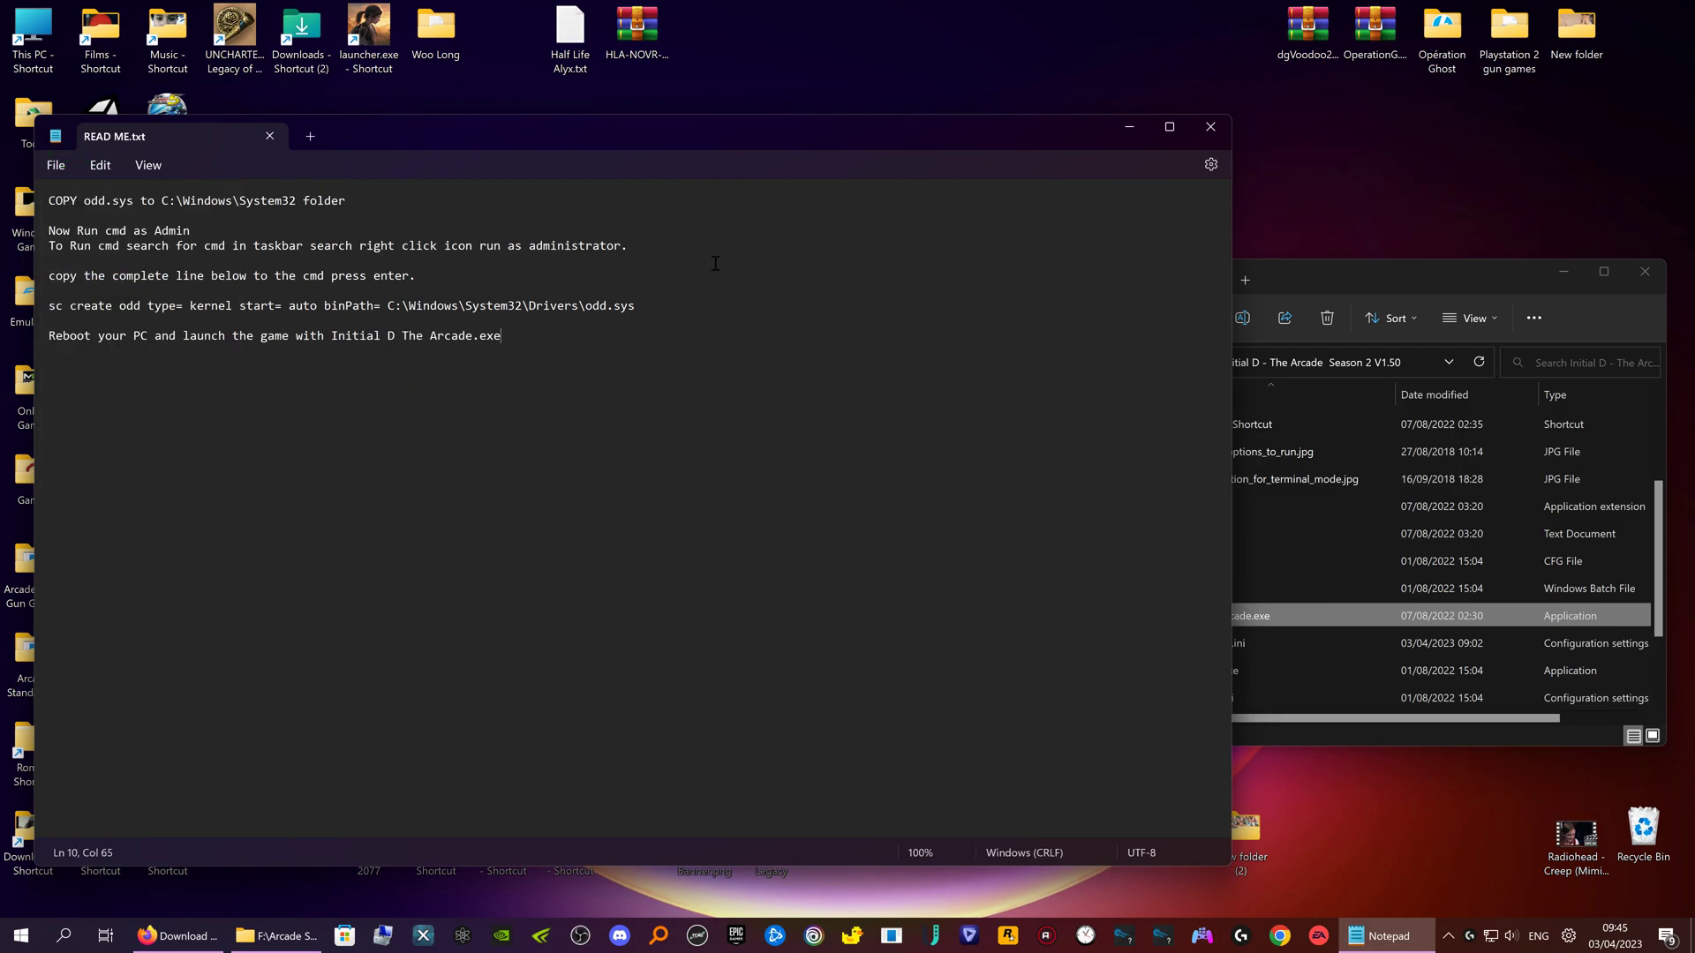
pyautogui.click(1209, 132)
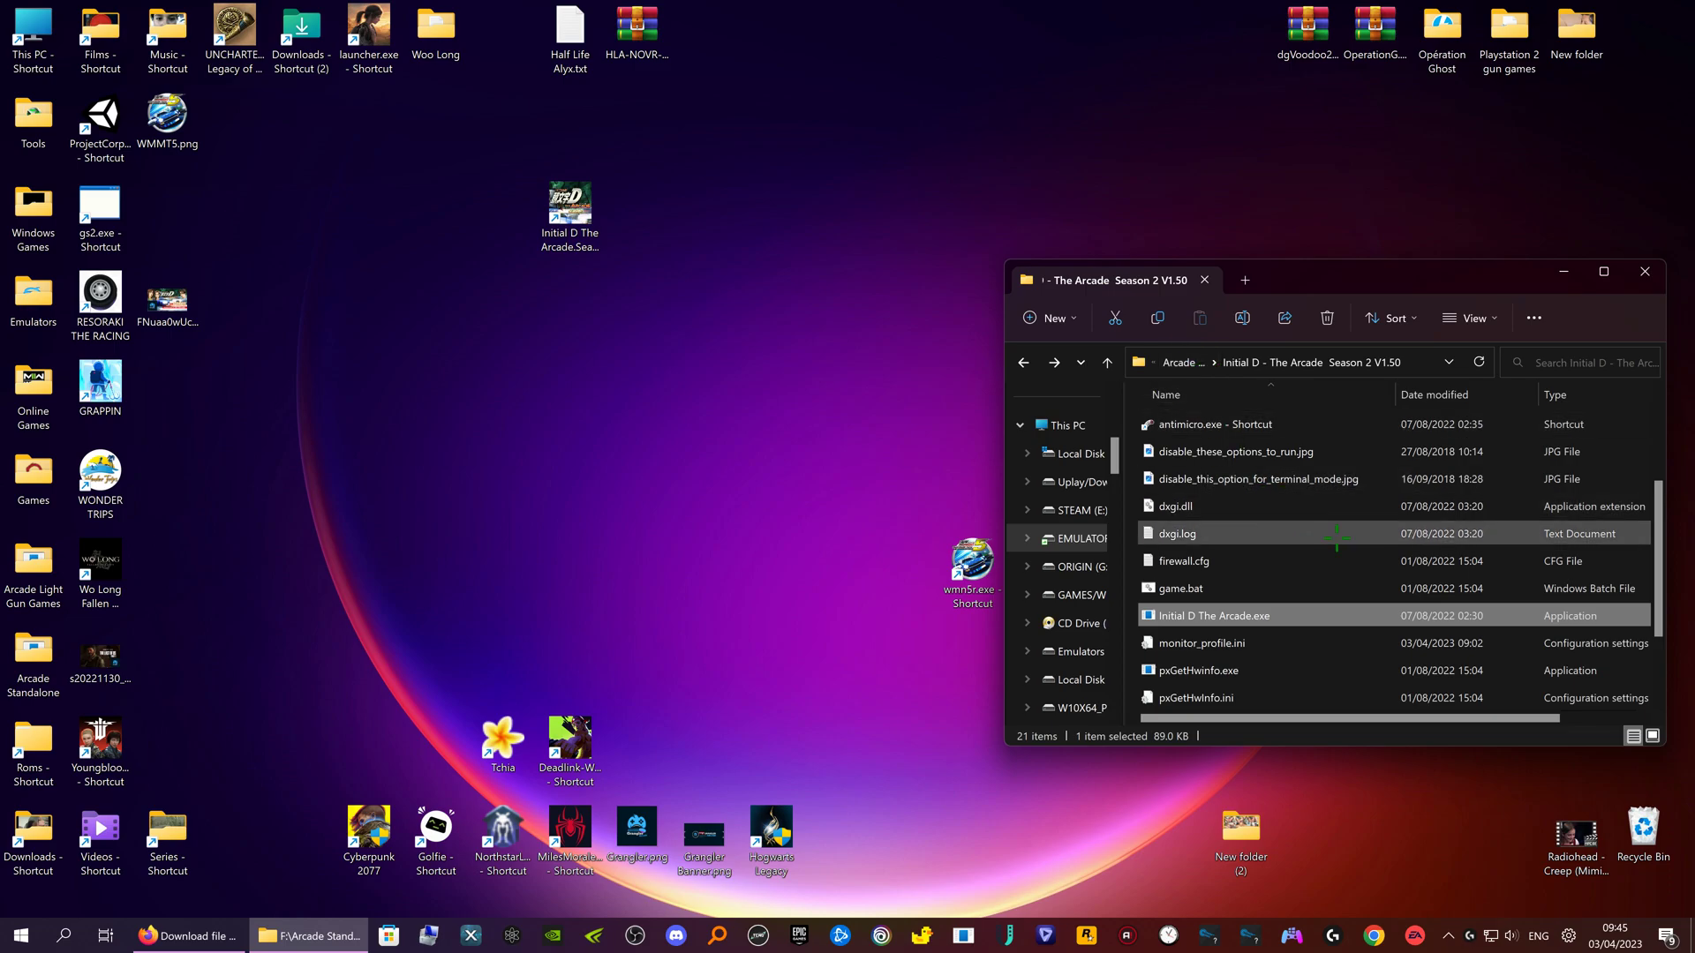
# Reopen READ ME.txt from the I NEED TO BE DONE FIRST folder to check the edited line, and return to the game folder.
pyautogui.scroll(1, 1336, 536)
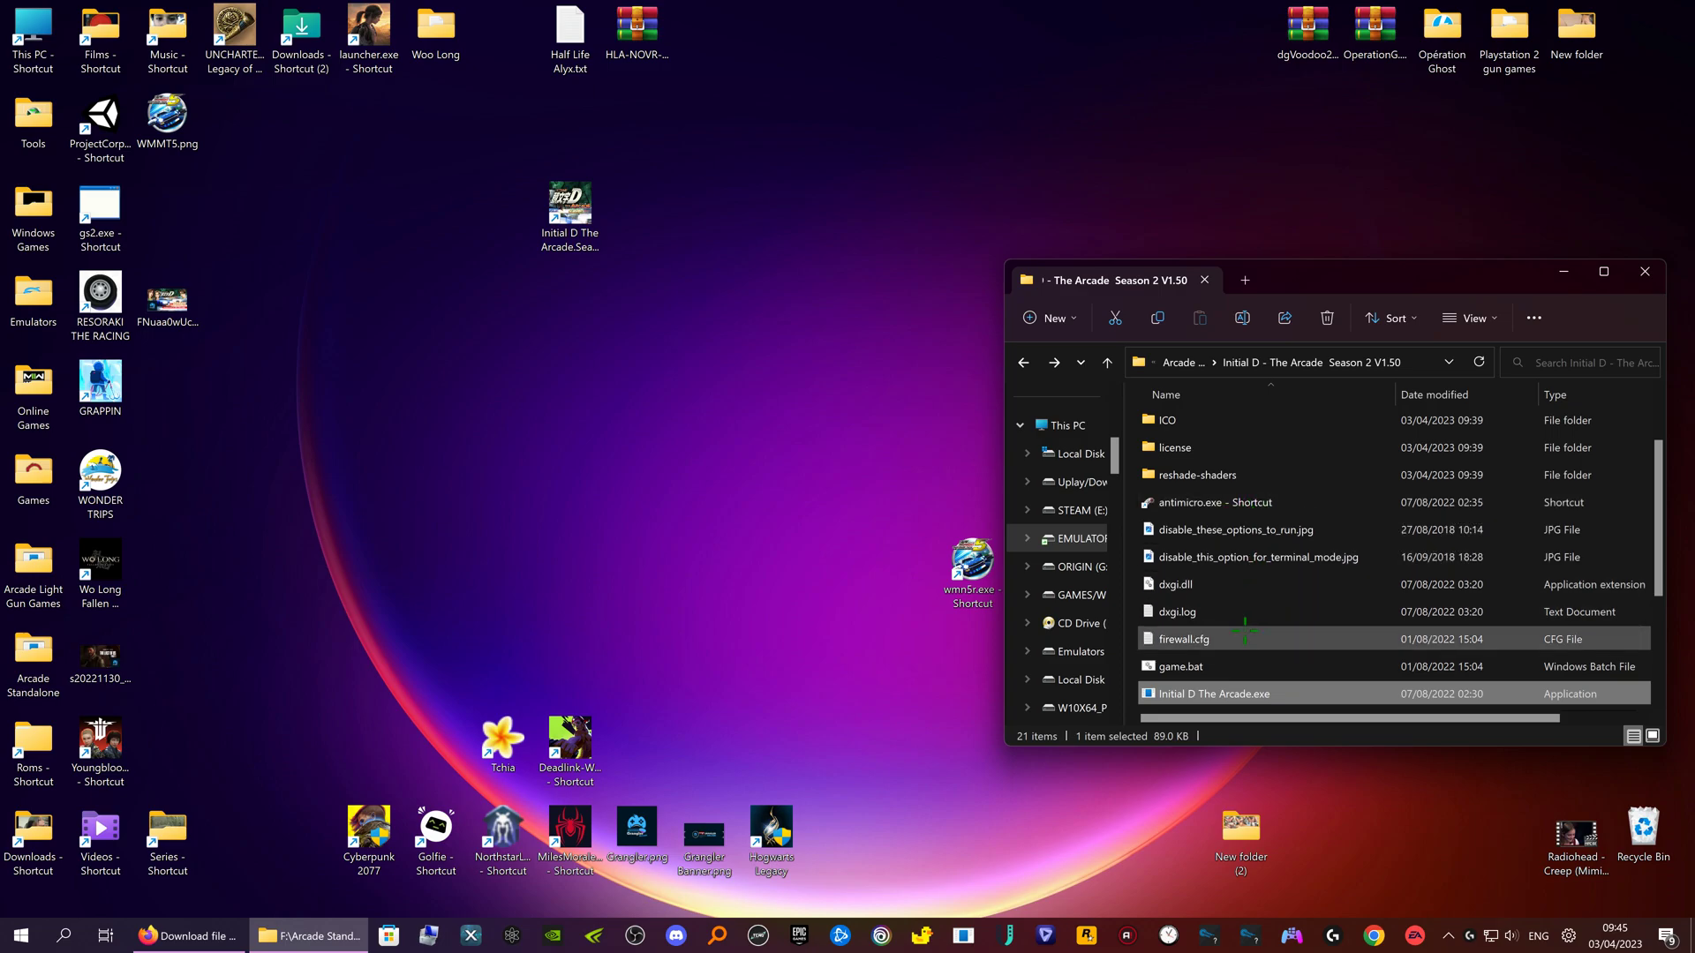
pyautogui.scroll(-1, 1251, 578)
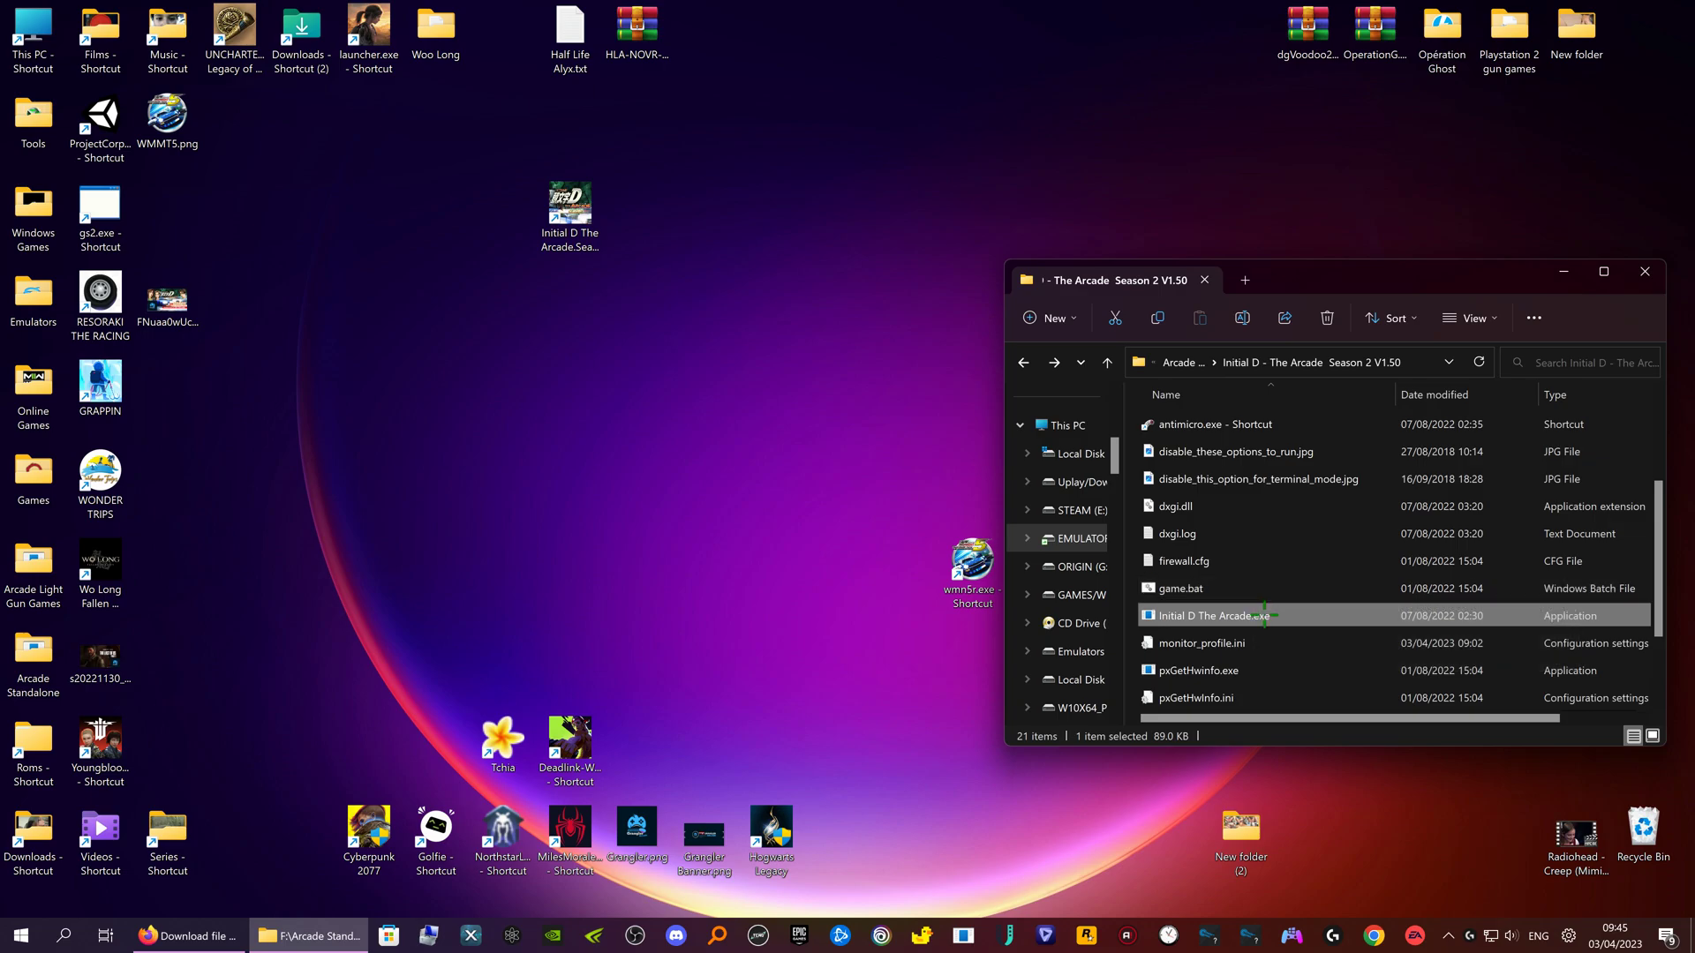
pyautogui.scroll(2, 1262, 609)
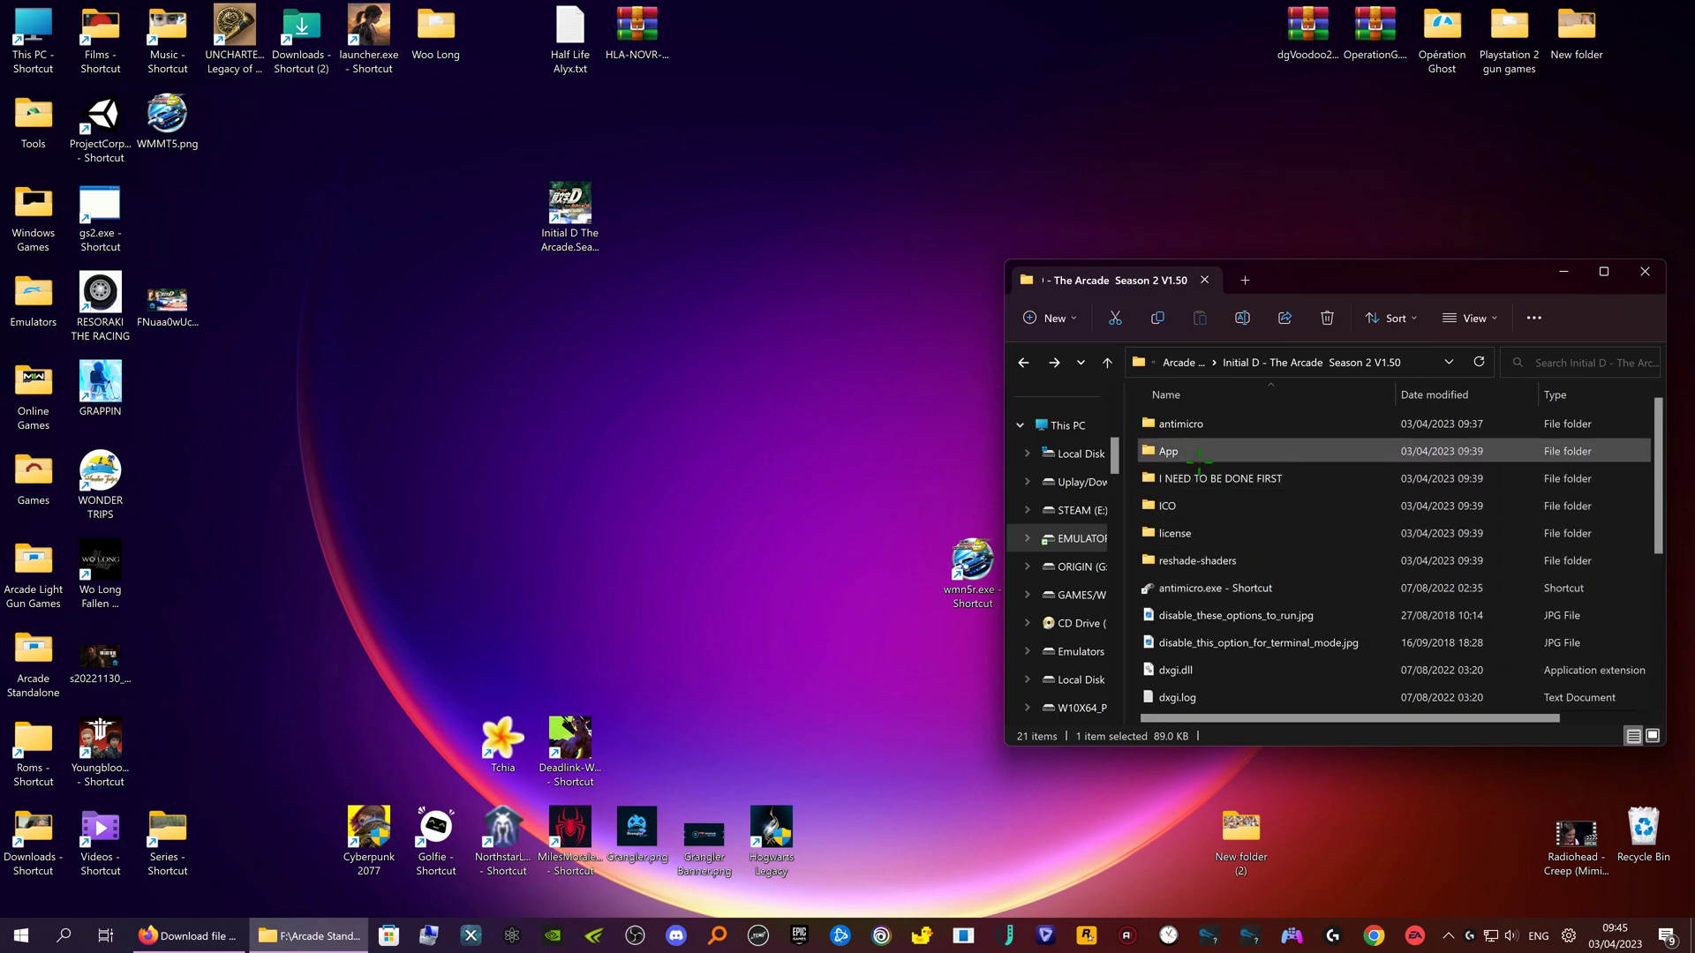
pyautogui.doubleClick(1249, 479)
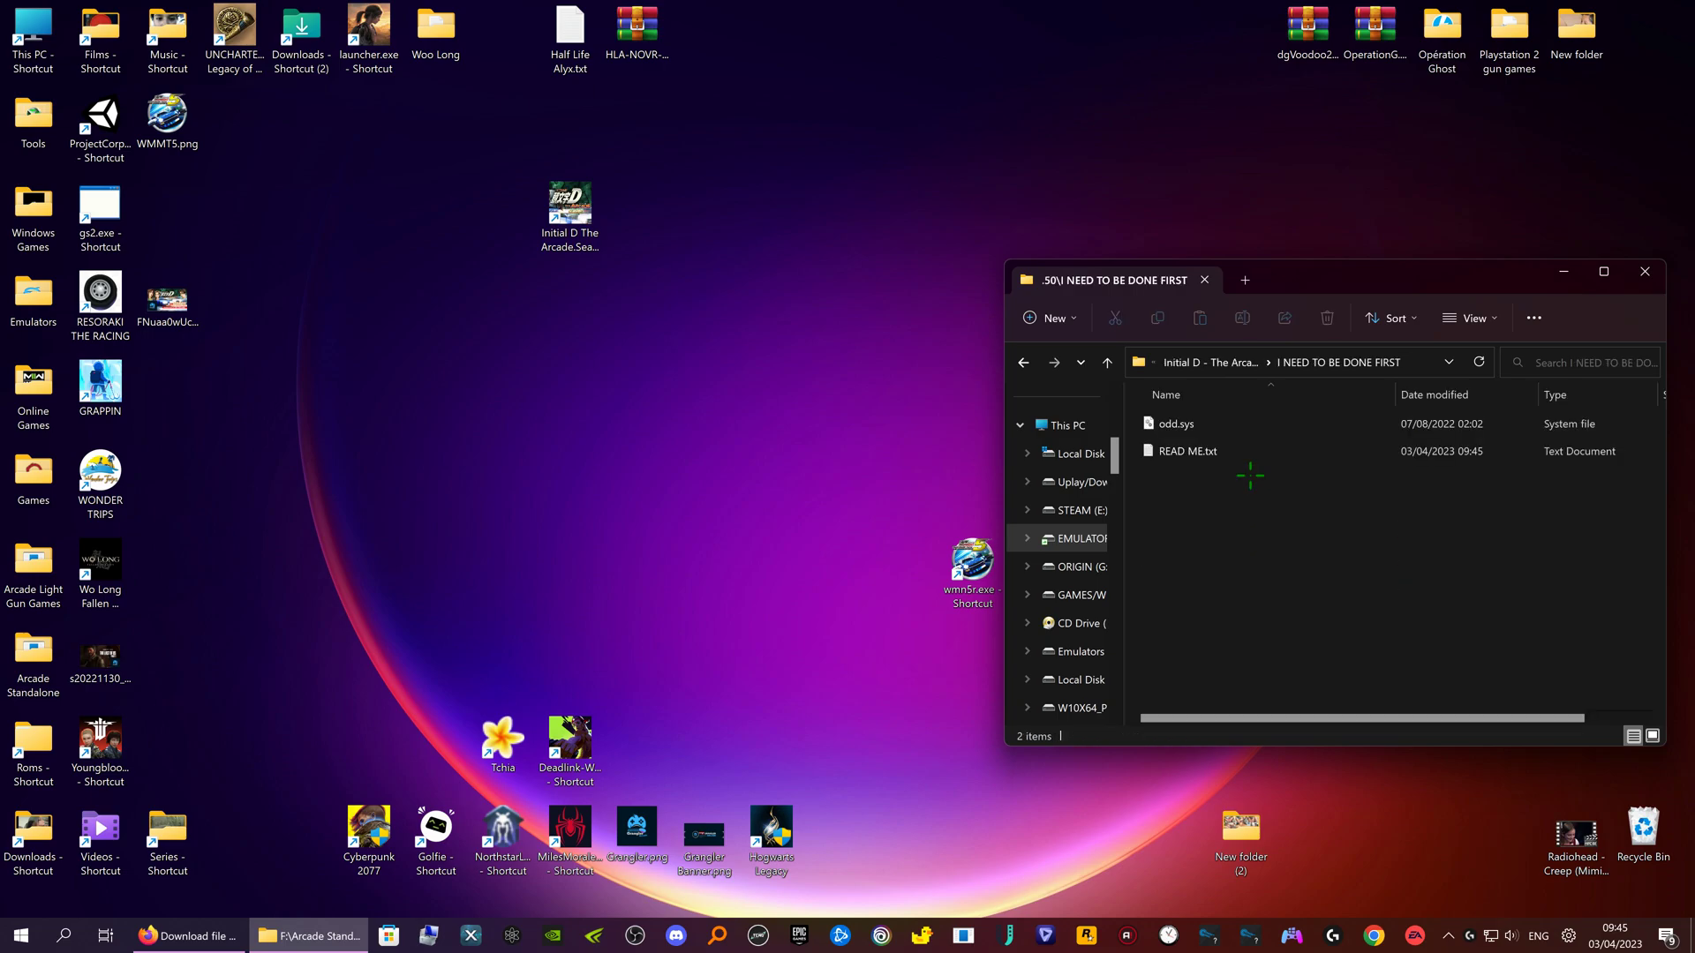
pyautogui.doubleClick(1226, 451)
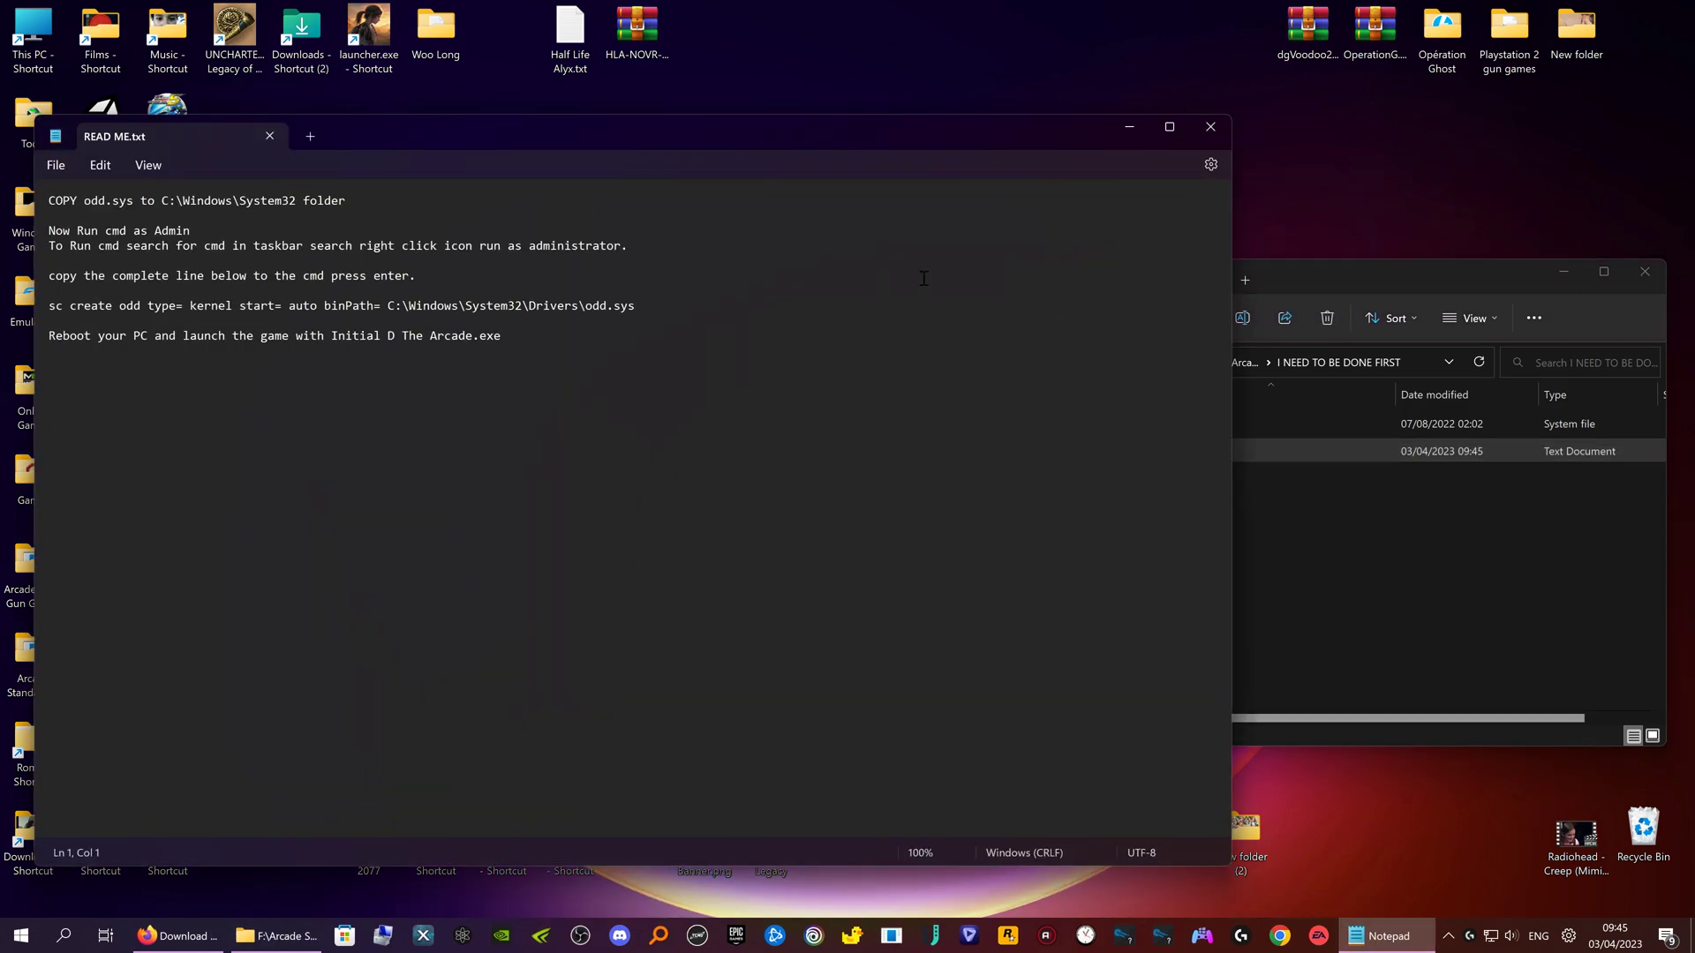
pyautogui.click(1200, 133)
pyautogui.press('BackSpace')
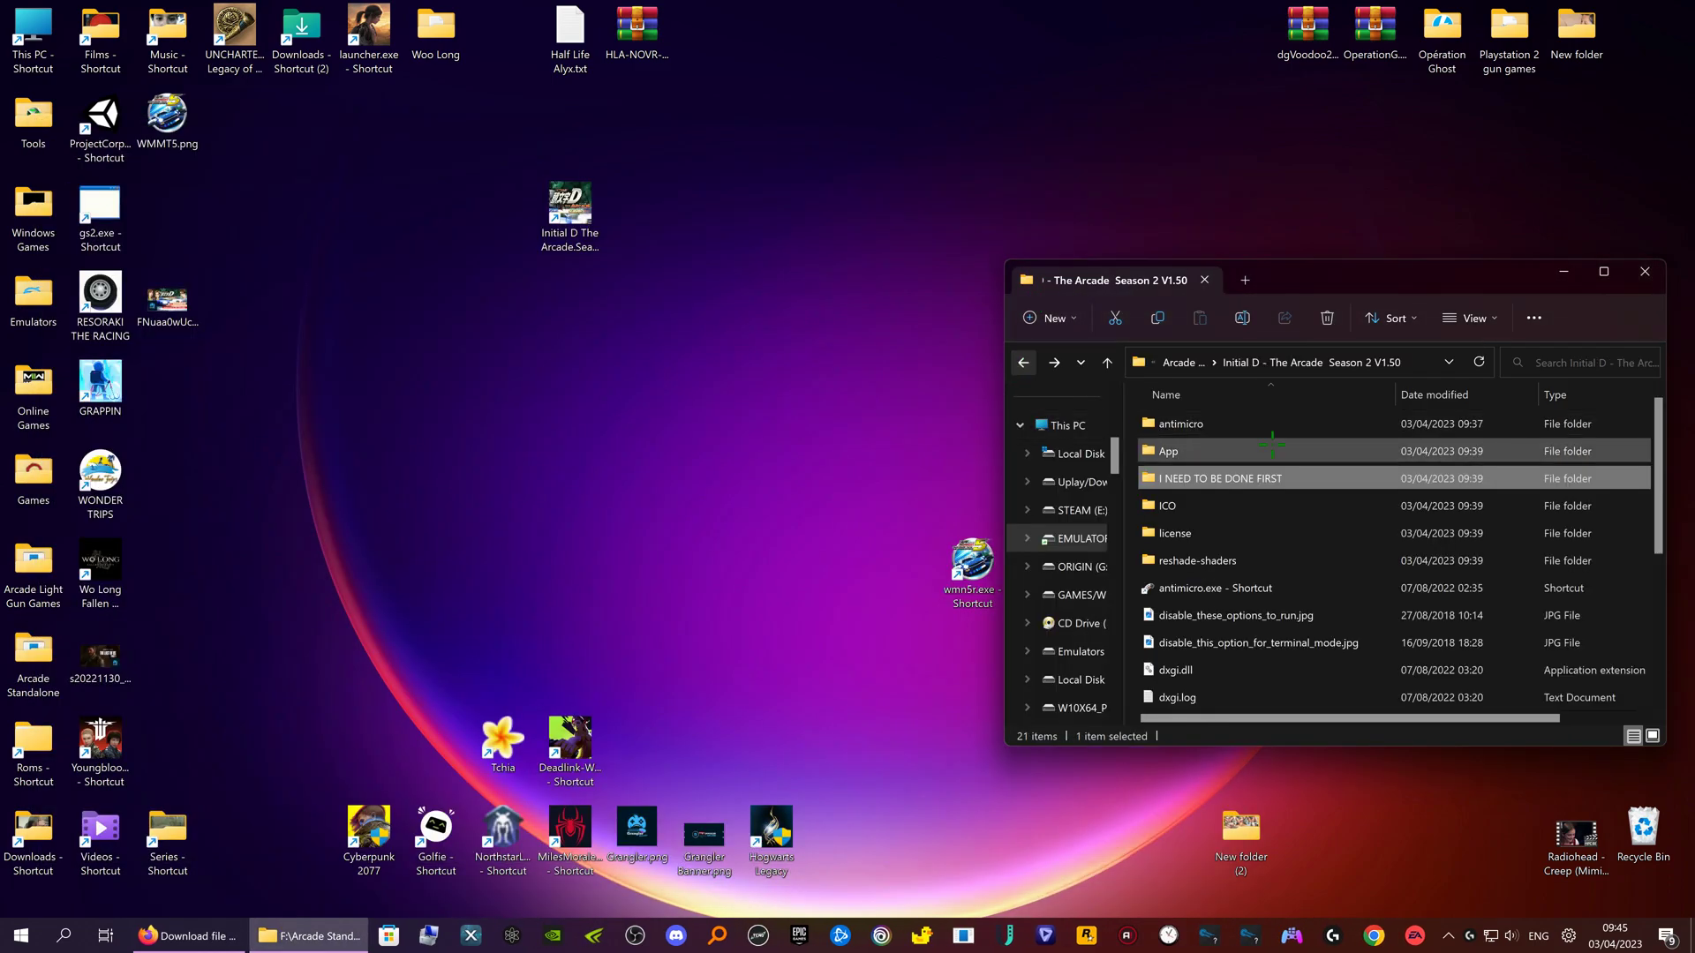
# Open README.txt in the game folder to read the launch instructions and control map.
pyautogui.scroll(-3, 1315, 583)
pyautogui.doubleClick(1205, 643)
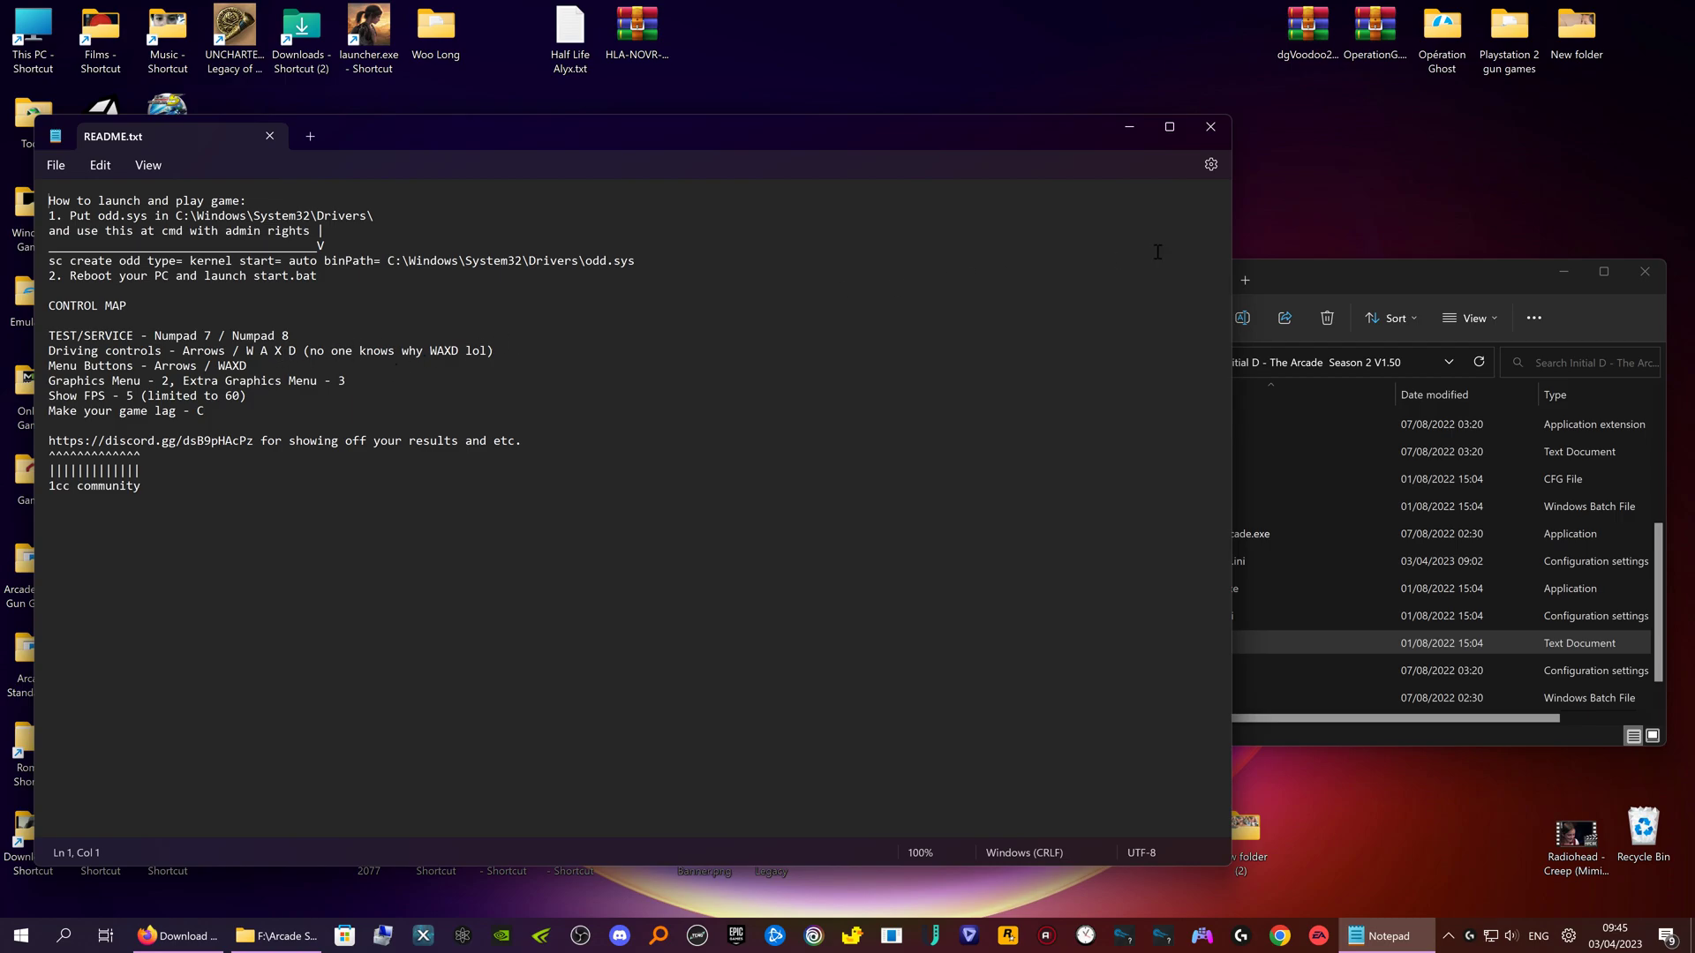
# Close README.txt, move the game folder window to the middle of the desktop and locate the antimicro.exe shortcut.
pyautogui.click(1211, 126)
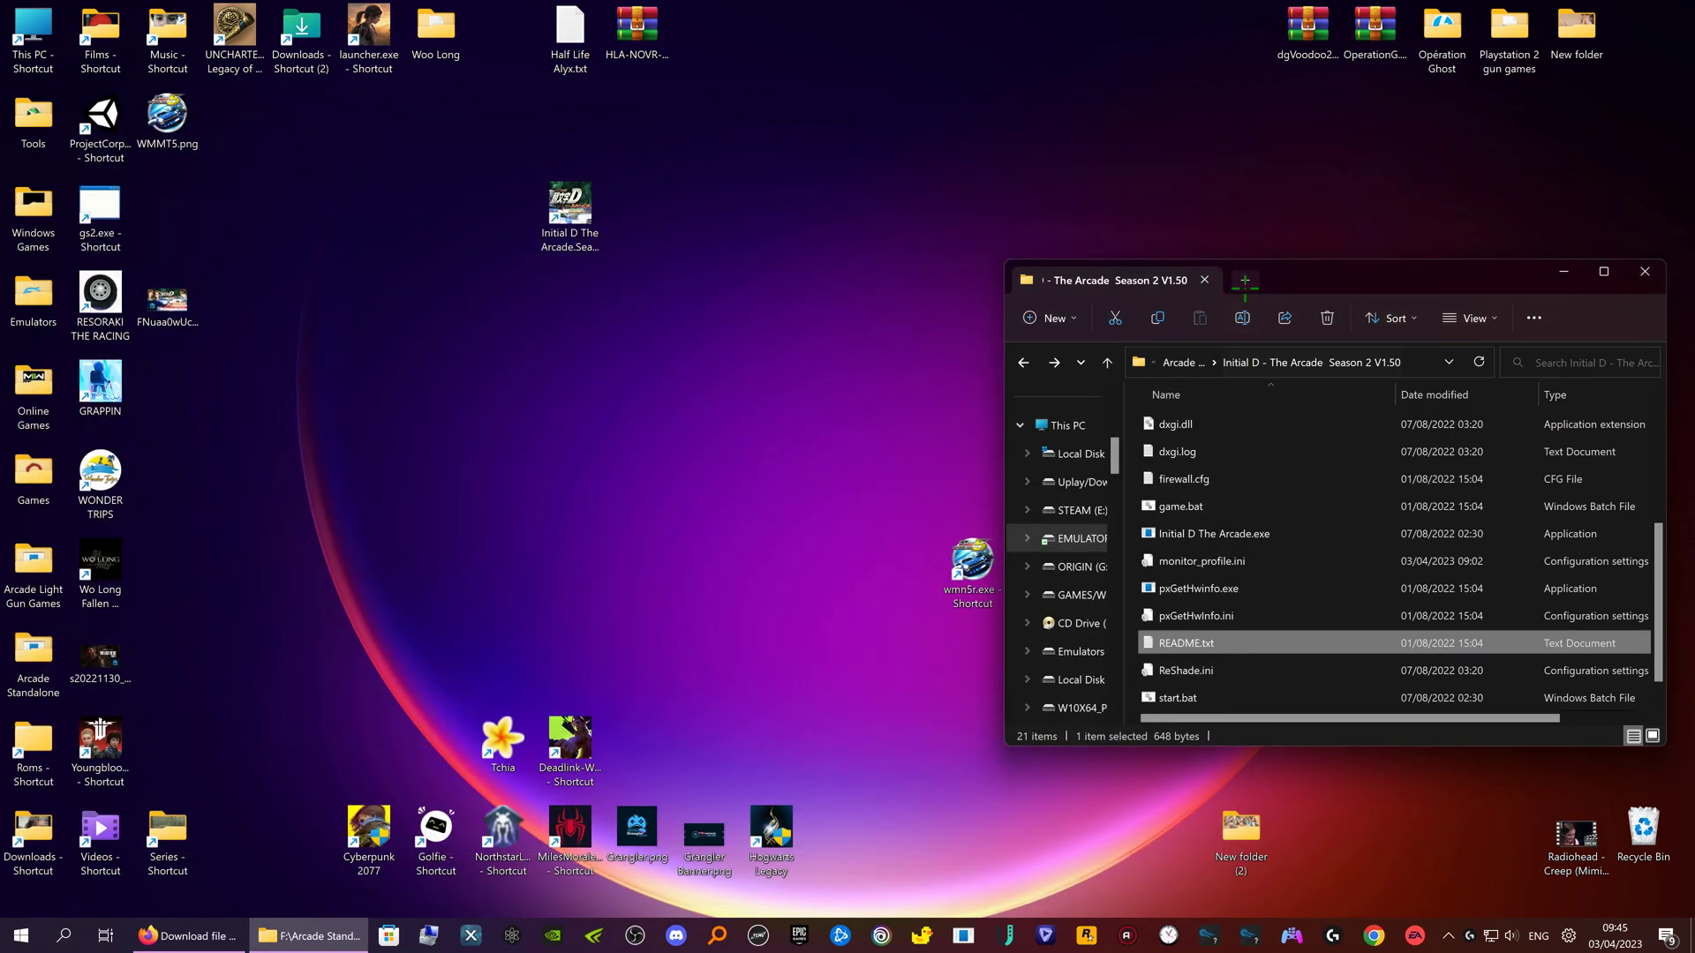
pyautogui.moveTo(1244, 281); pyautogui.dragTo(846, 247)
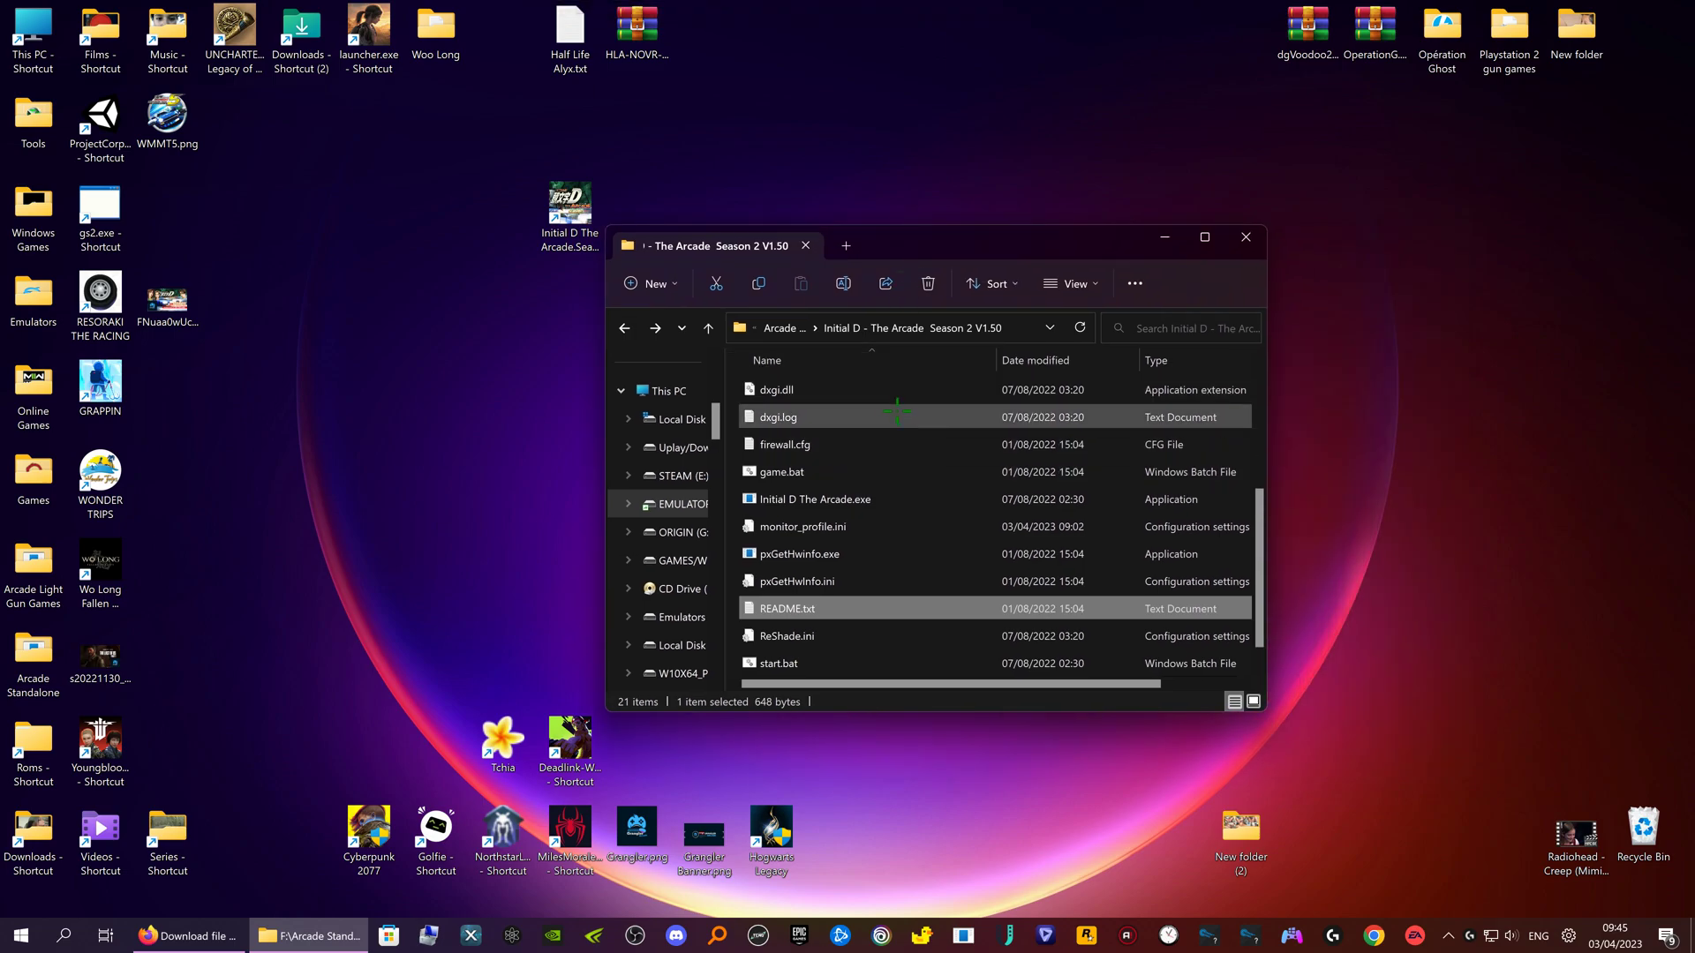
pyautogui.scroll(1, 918, 529)
pyautogui.scroll(1, 940, 548)
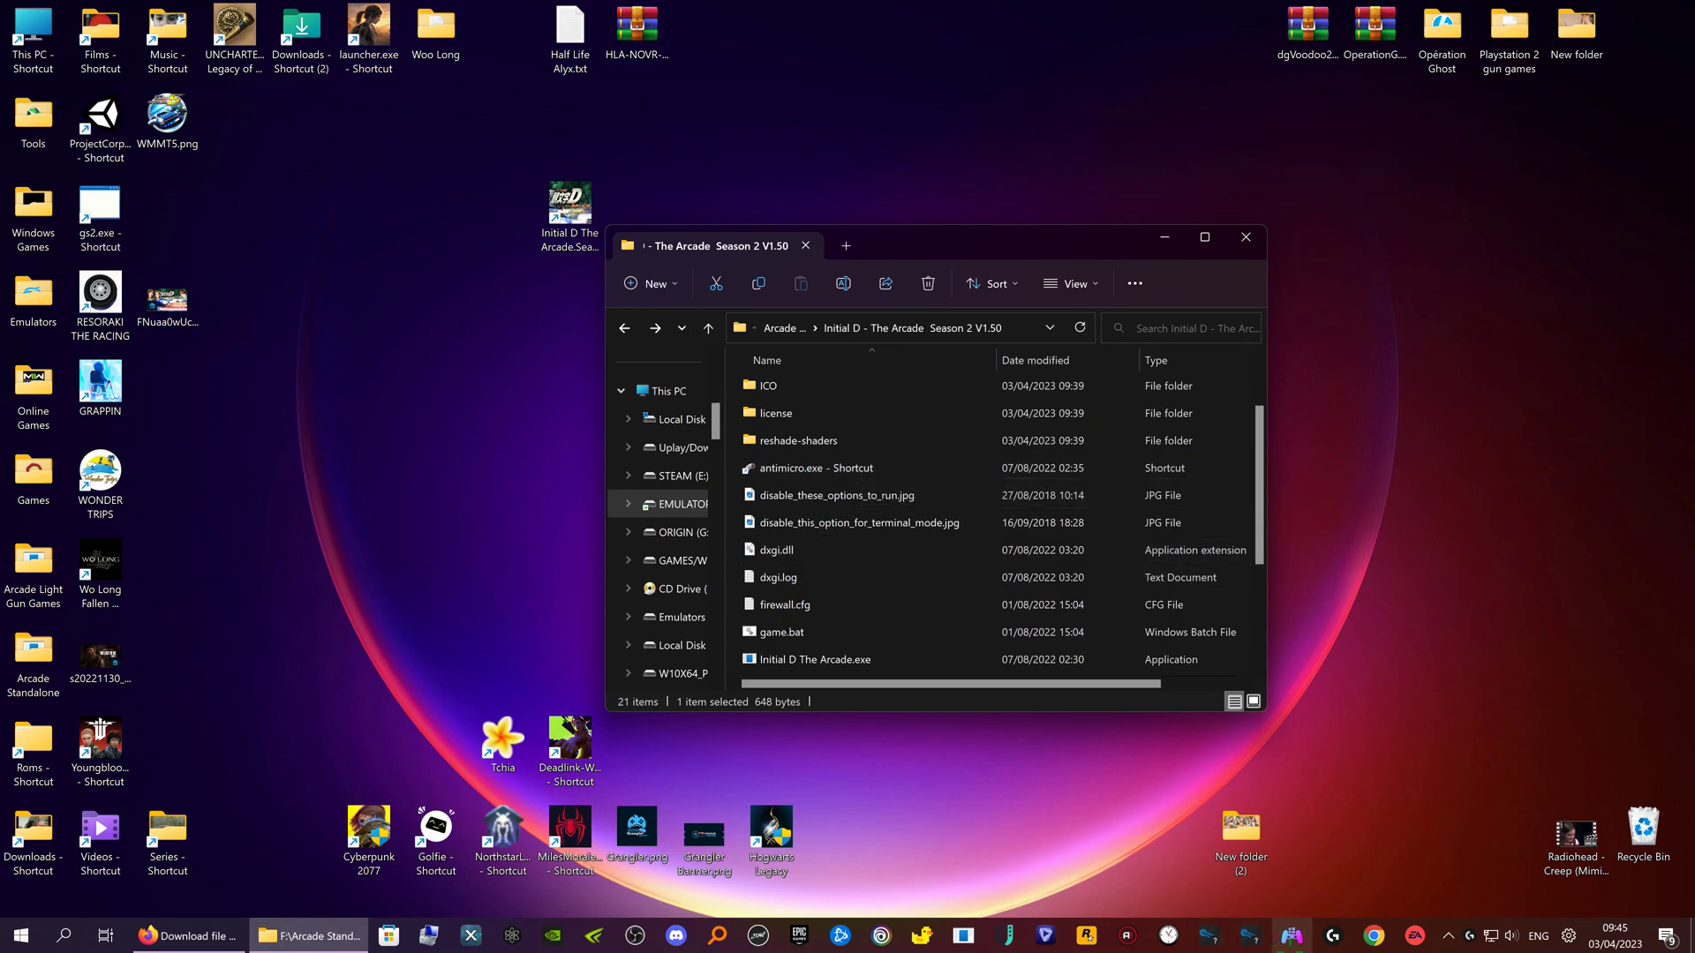
# Check the connected controller and its selected profile in DS4Windows, and minimize its window.
pyautogui.click(1448, 936)
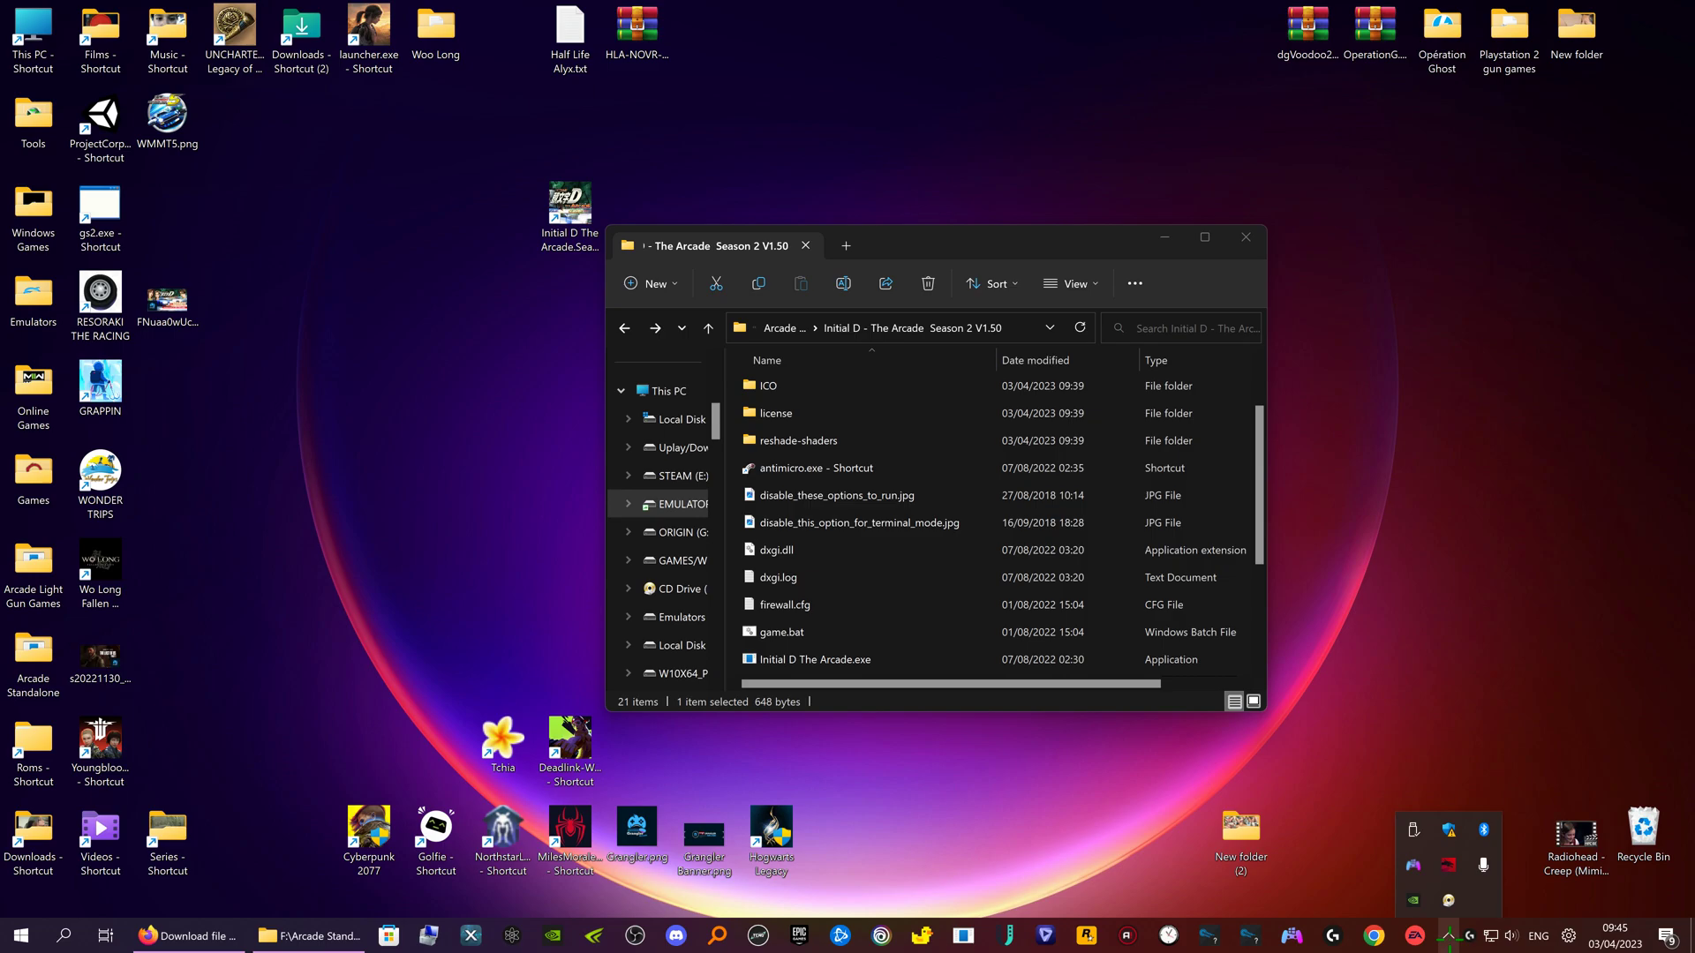
pyautogui.click(1413, 865)
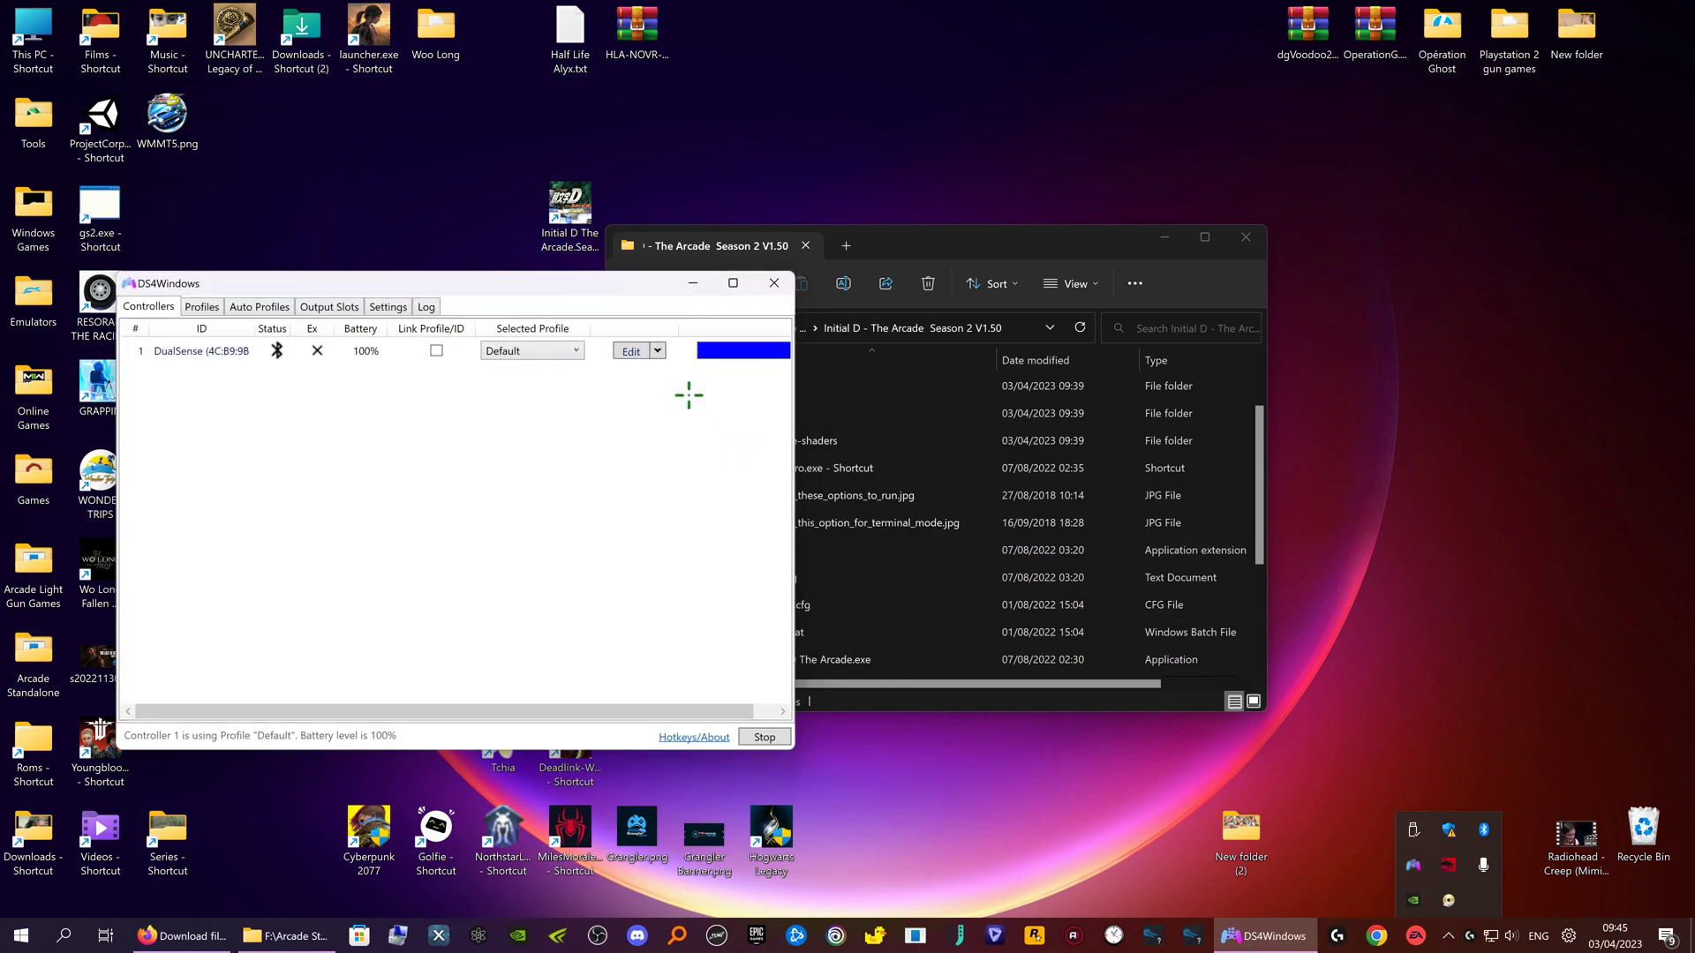
pyautogui.click(693, 283)
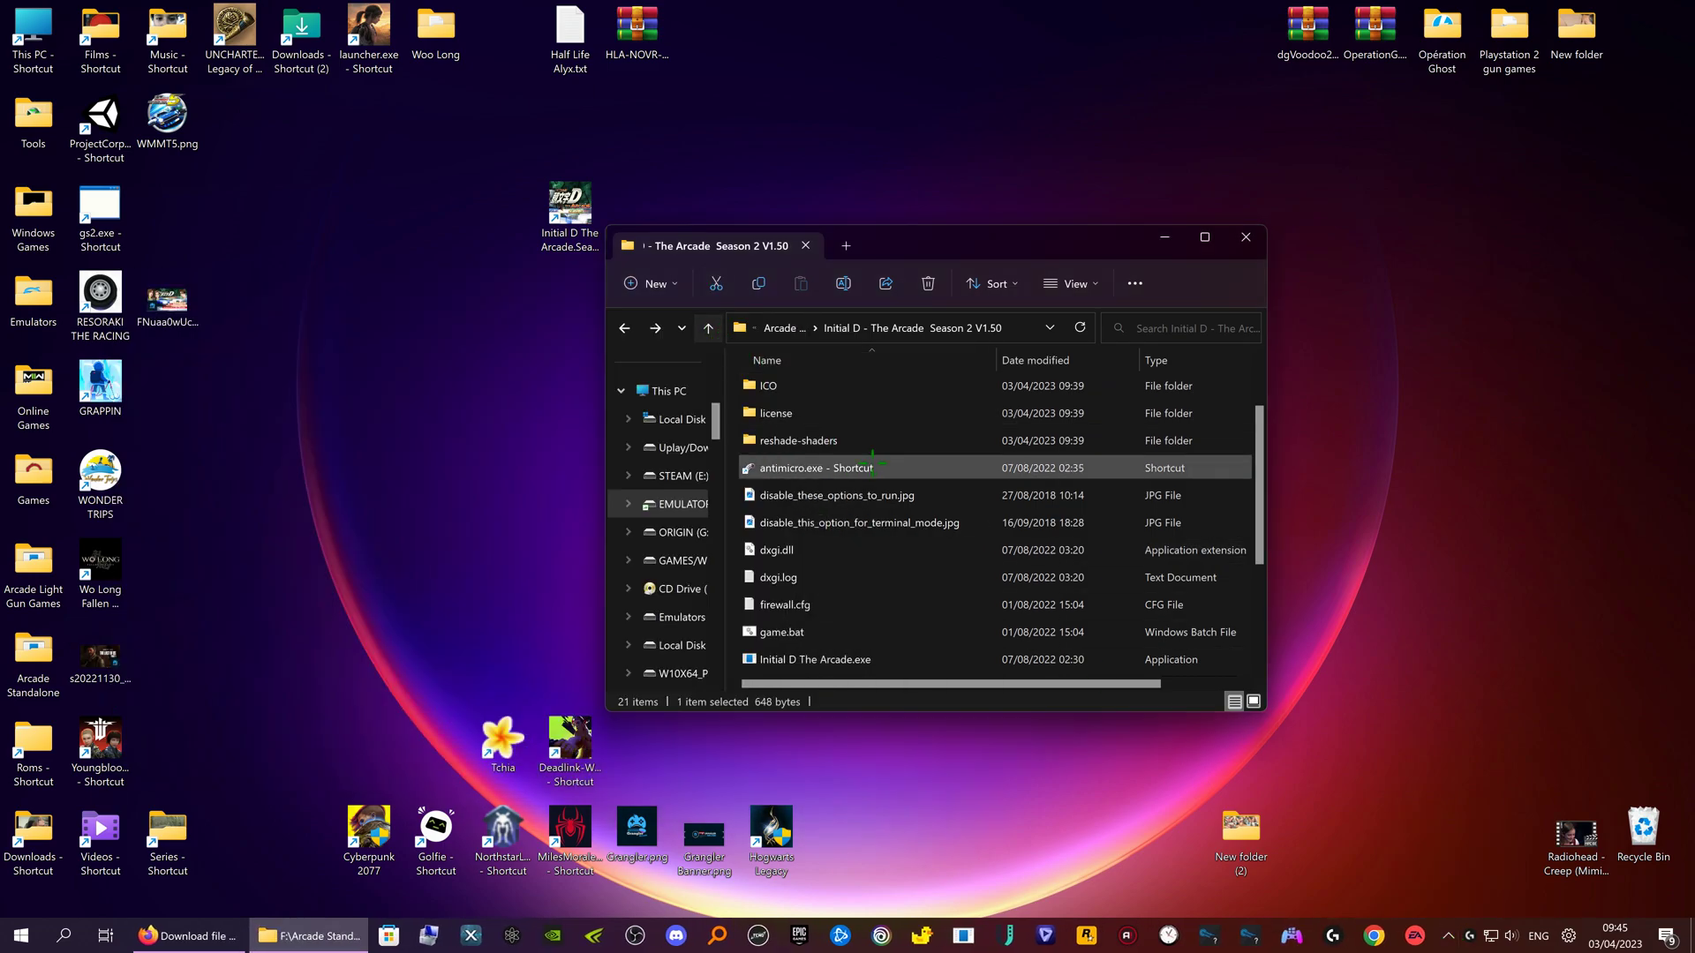
# Start antimicro from the game folder's shortcut, review the Initial D The Arcade.gamecontroller key mapping, and keep it running minimized.
pyautogui.doubleClick(825, 468)
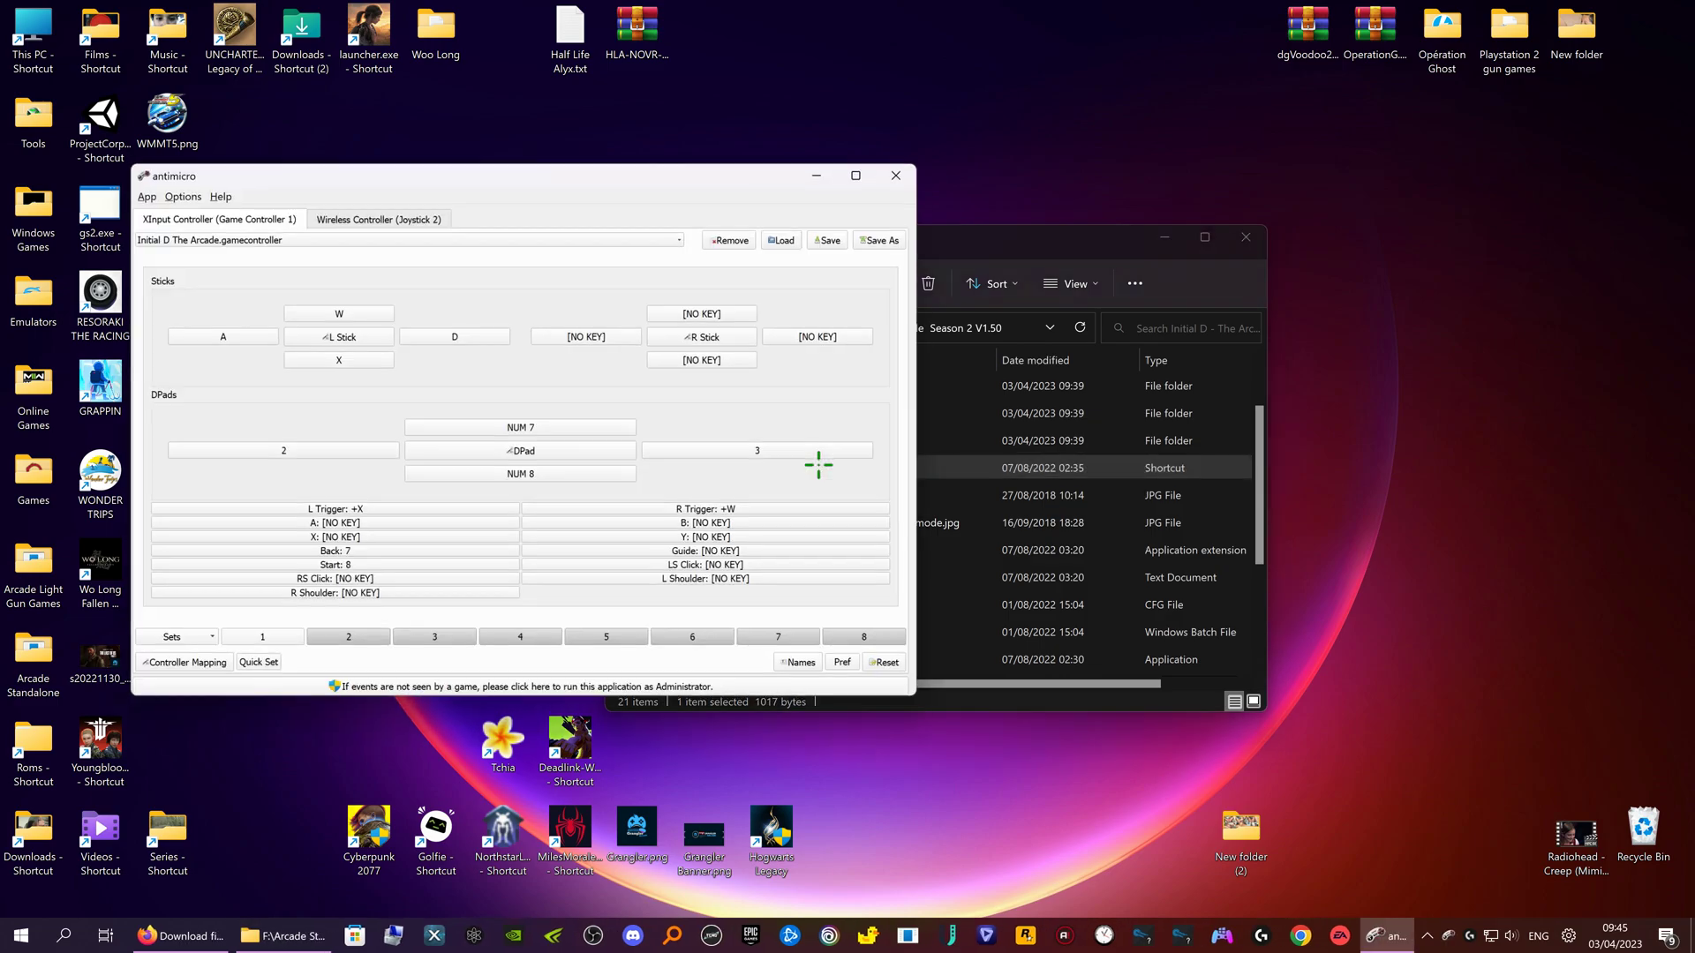
pyautogui.moveTo(583, 172); pyautogui.dragTo(905, 232)
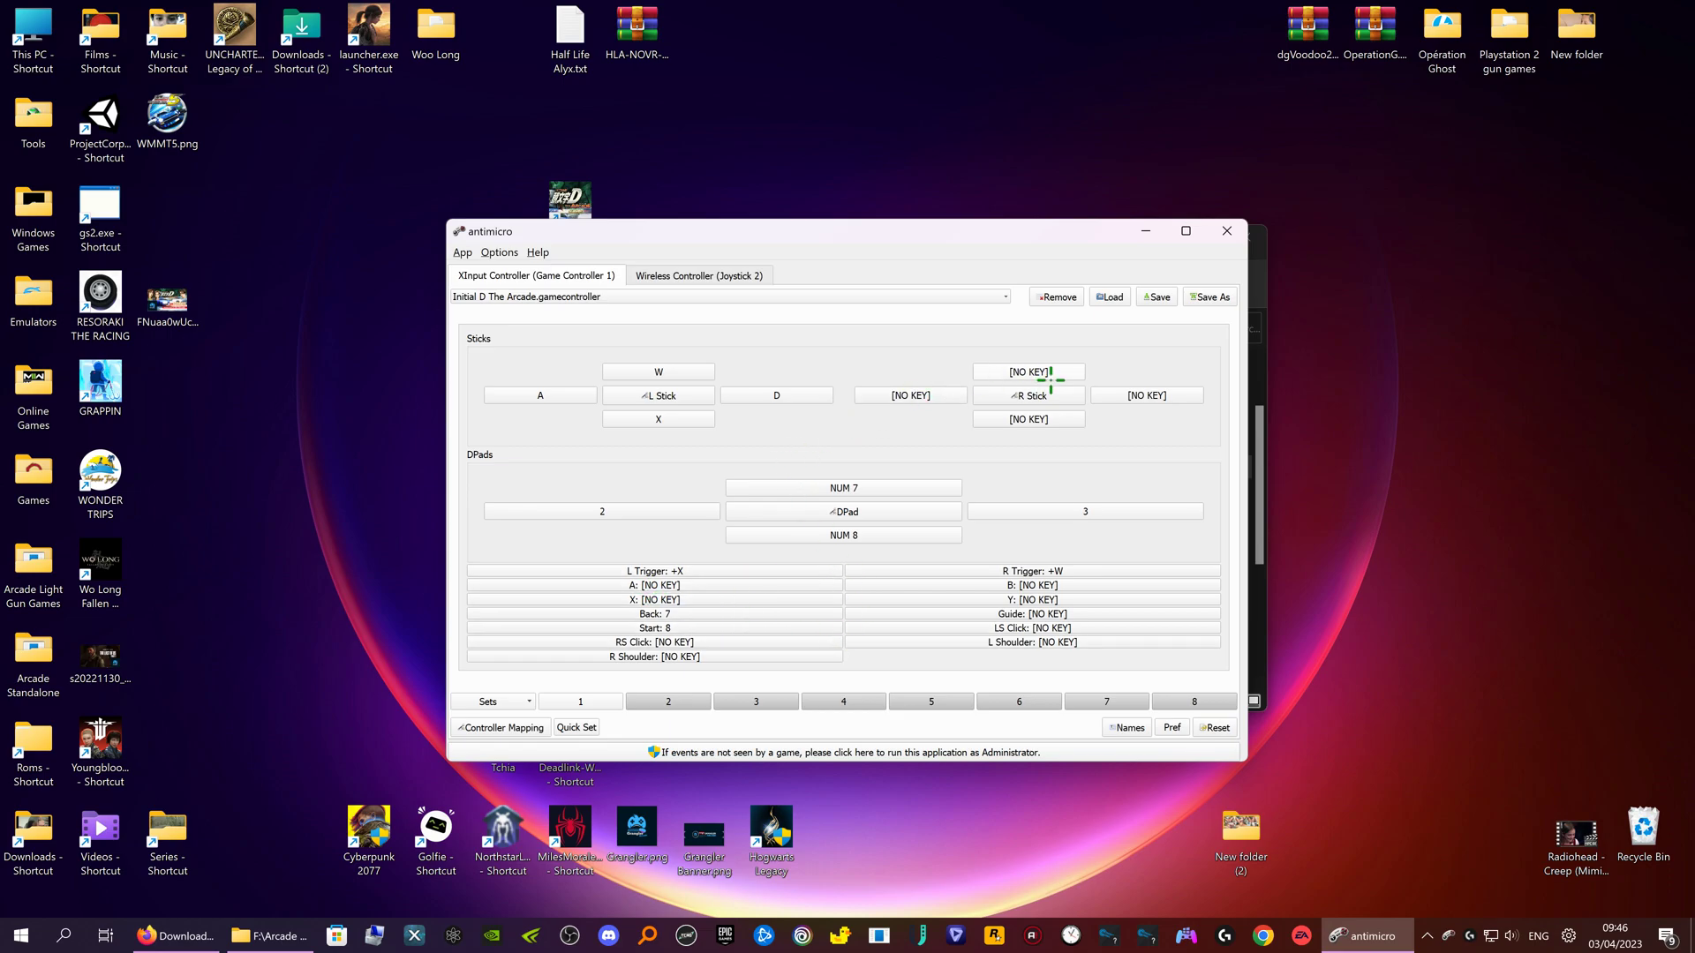
pyautogui.click(1153, 232)
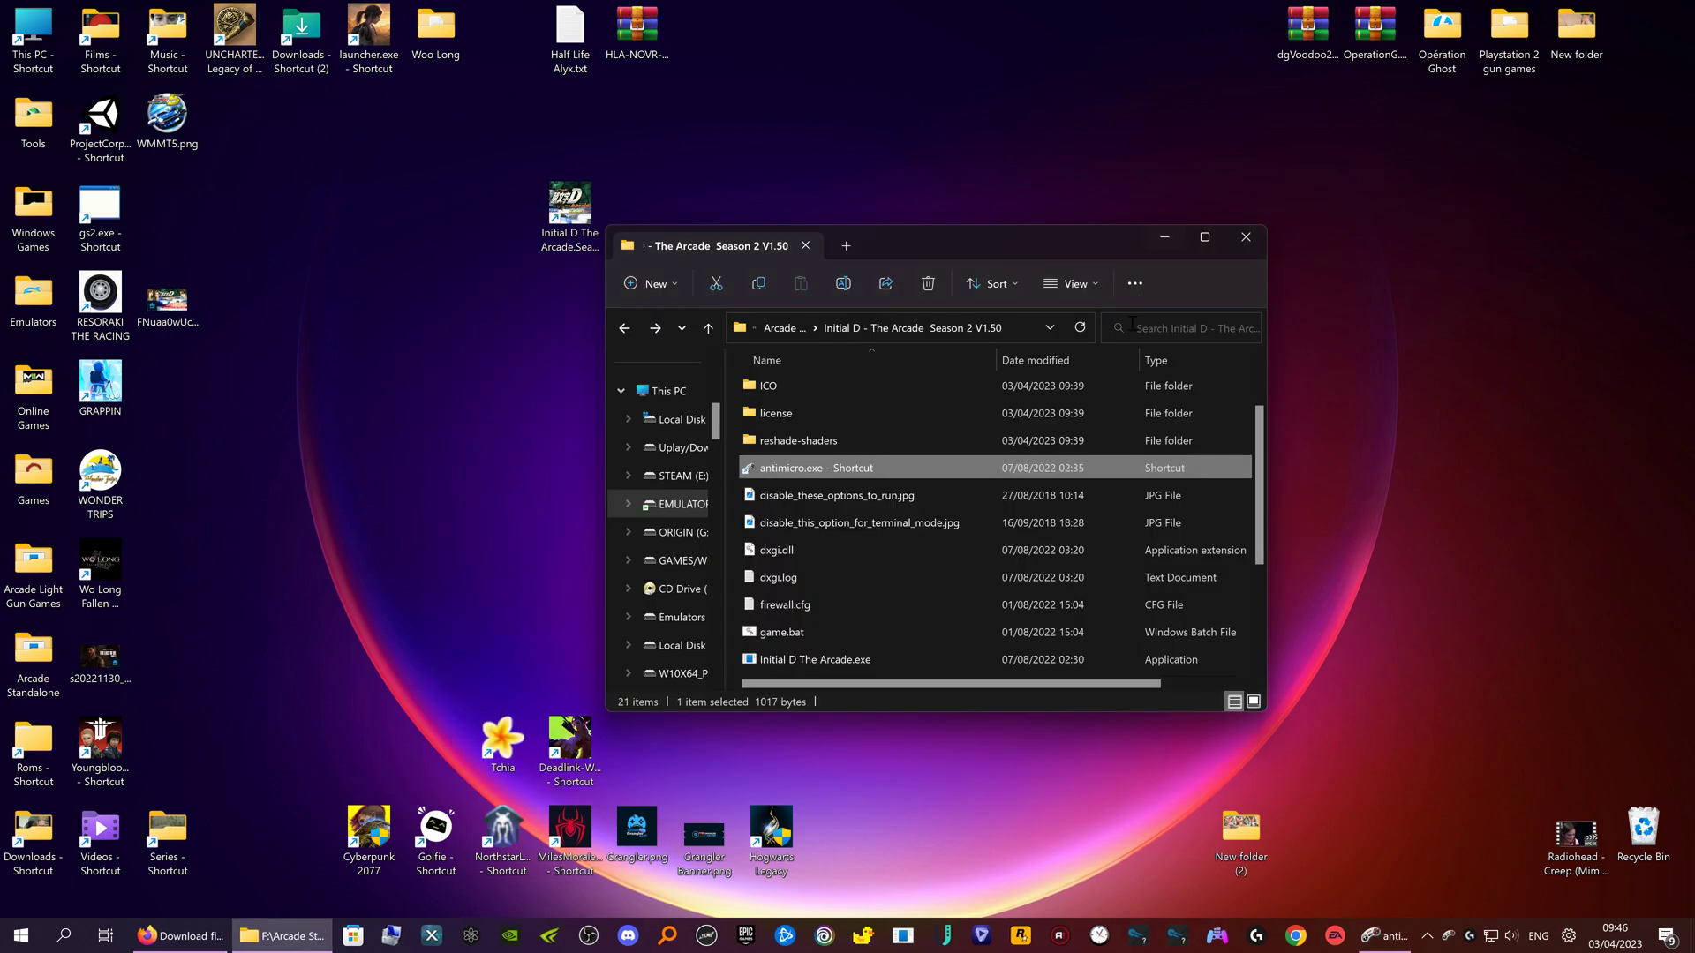
# Launch the game with Initial D The Arcade.exe from the game folder.
pyautogui.scroll(-1, 839, 538)
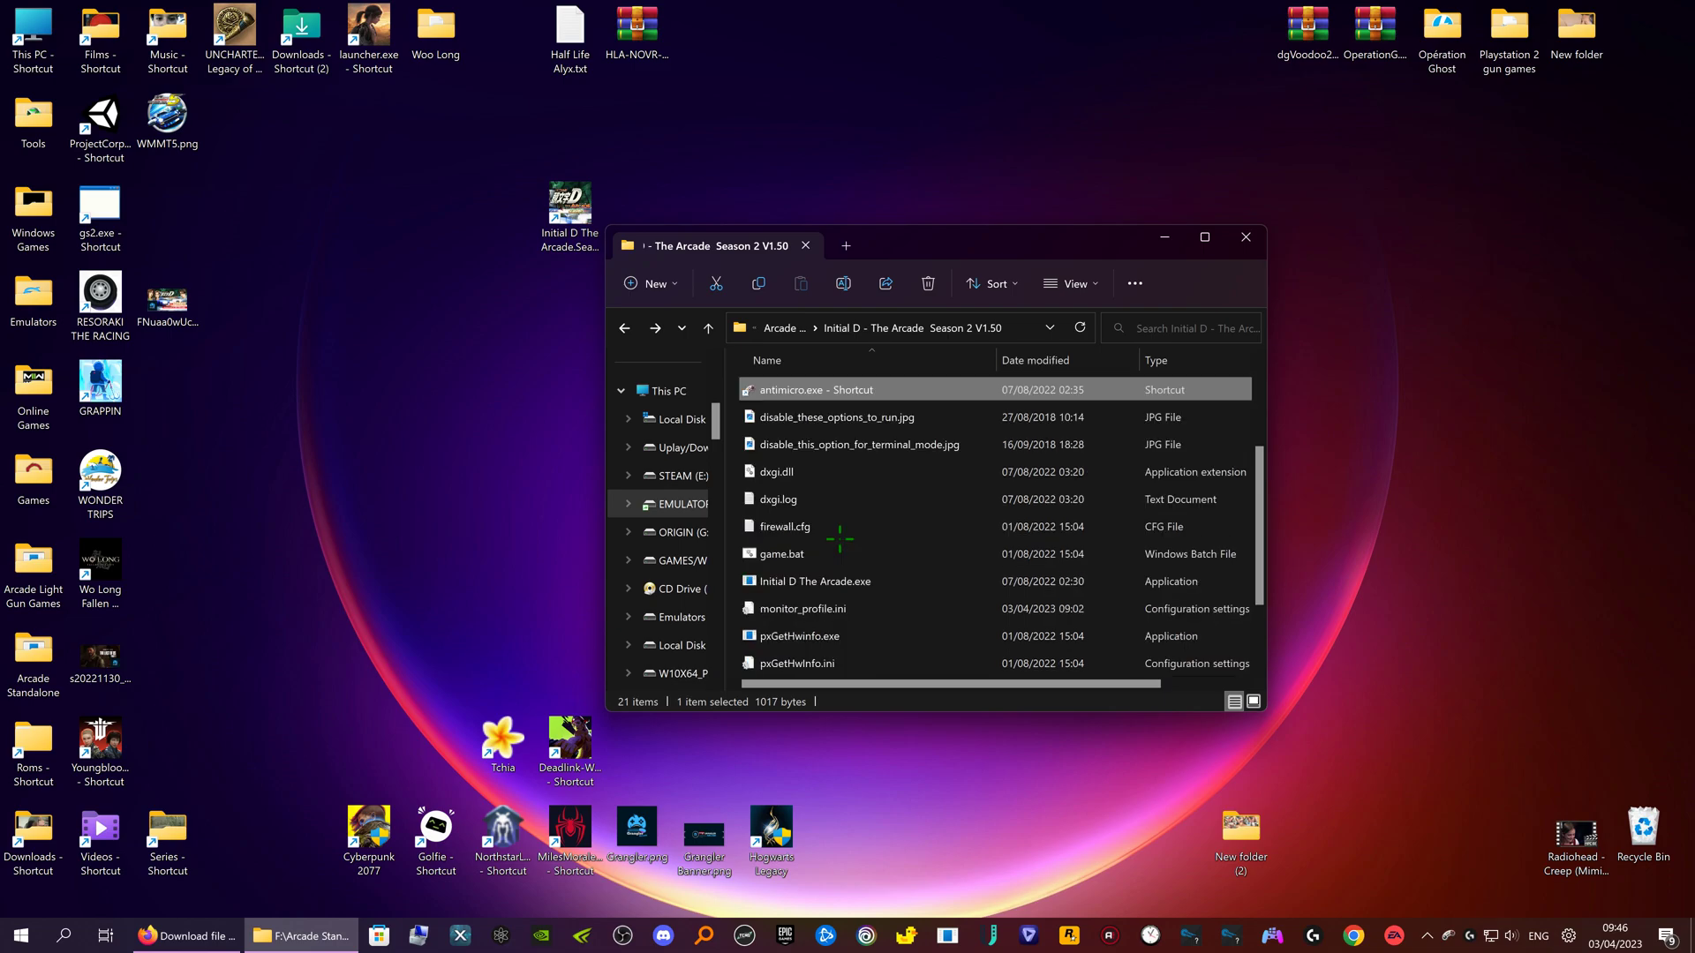
pyautogui.click(812, 581)
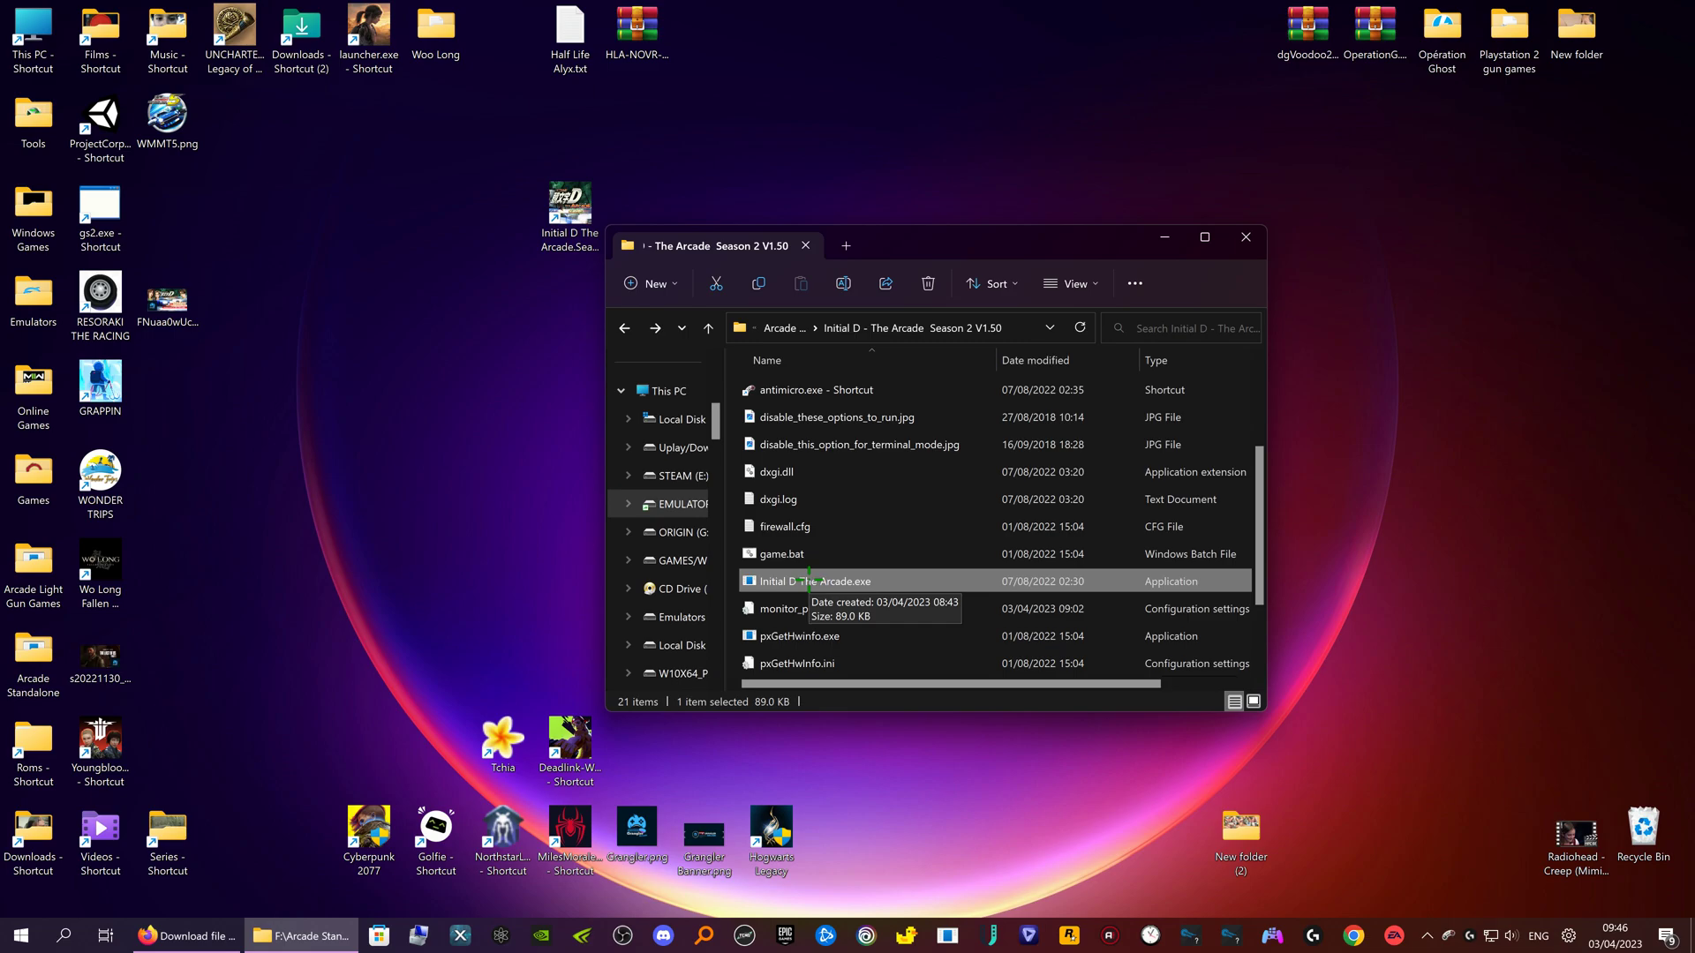
pyautogui.doubleClick(808, 580)
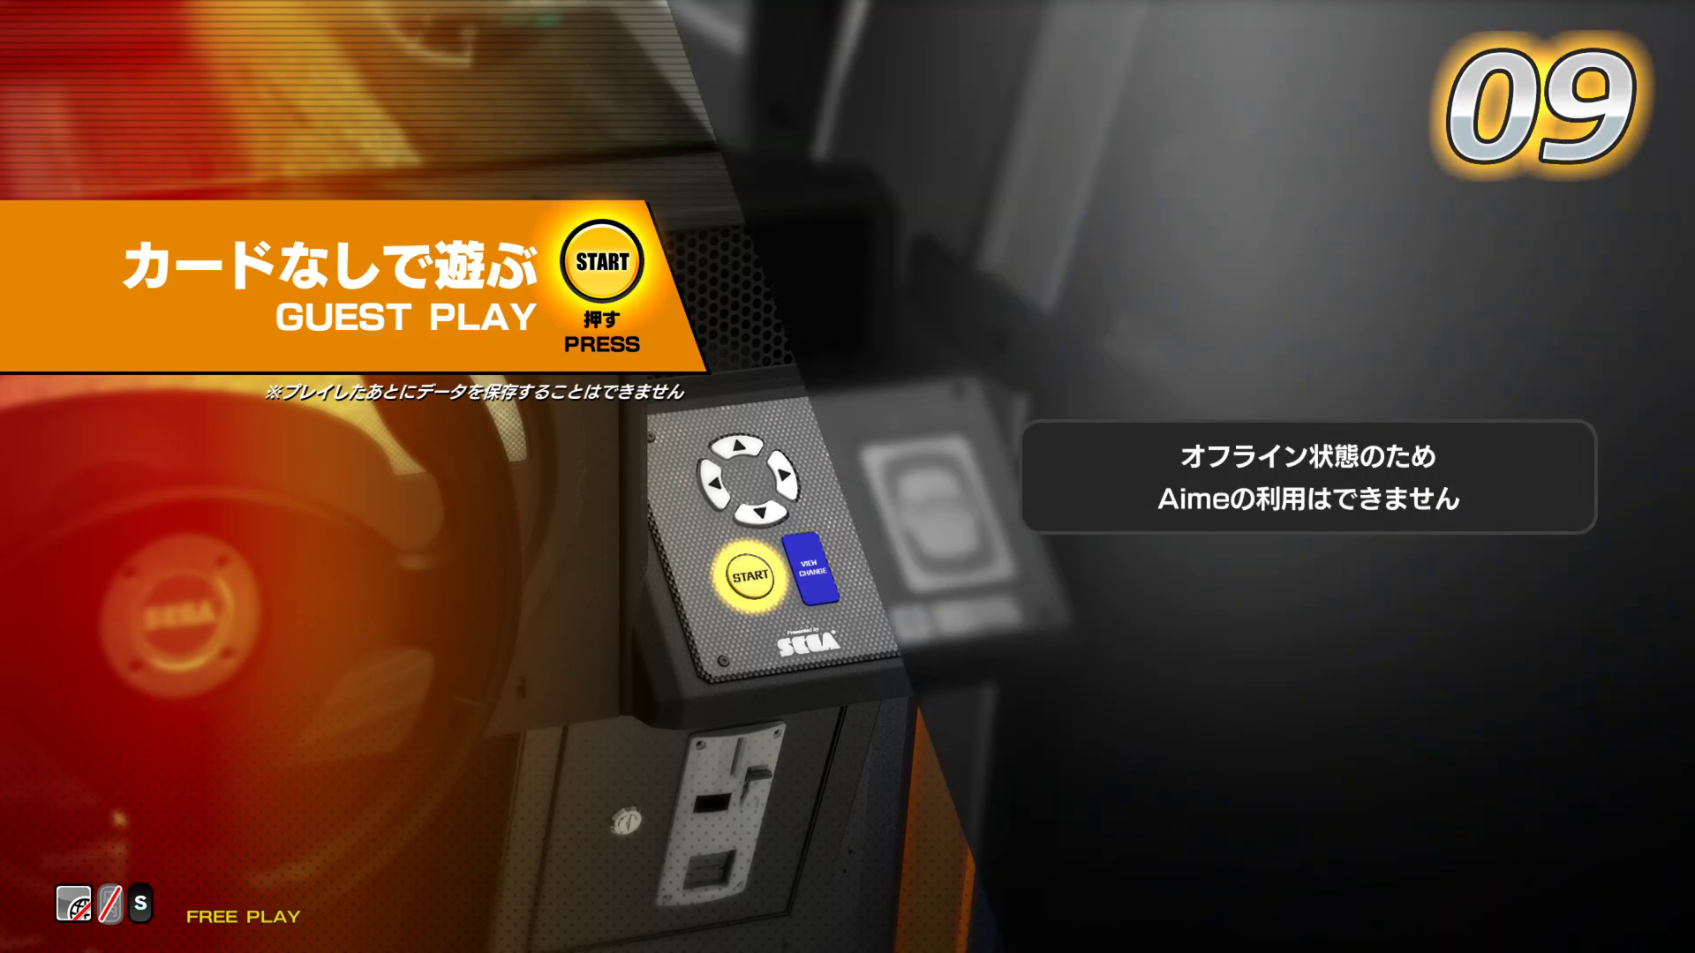
# Start a guest play session without a card and choose the AT automatic transmission.
pyautogui.press('Return')
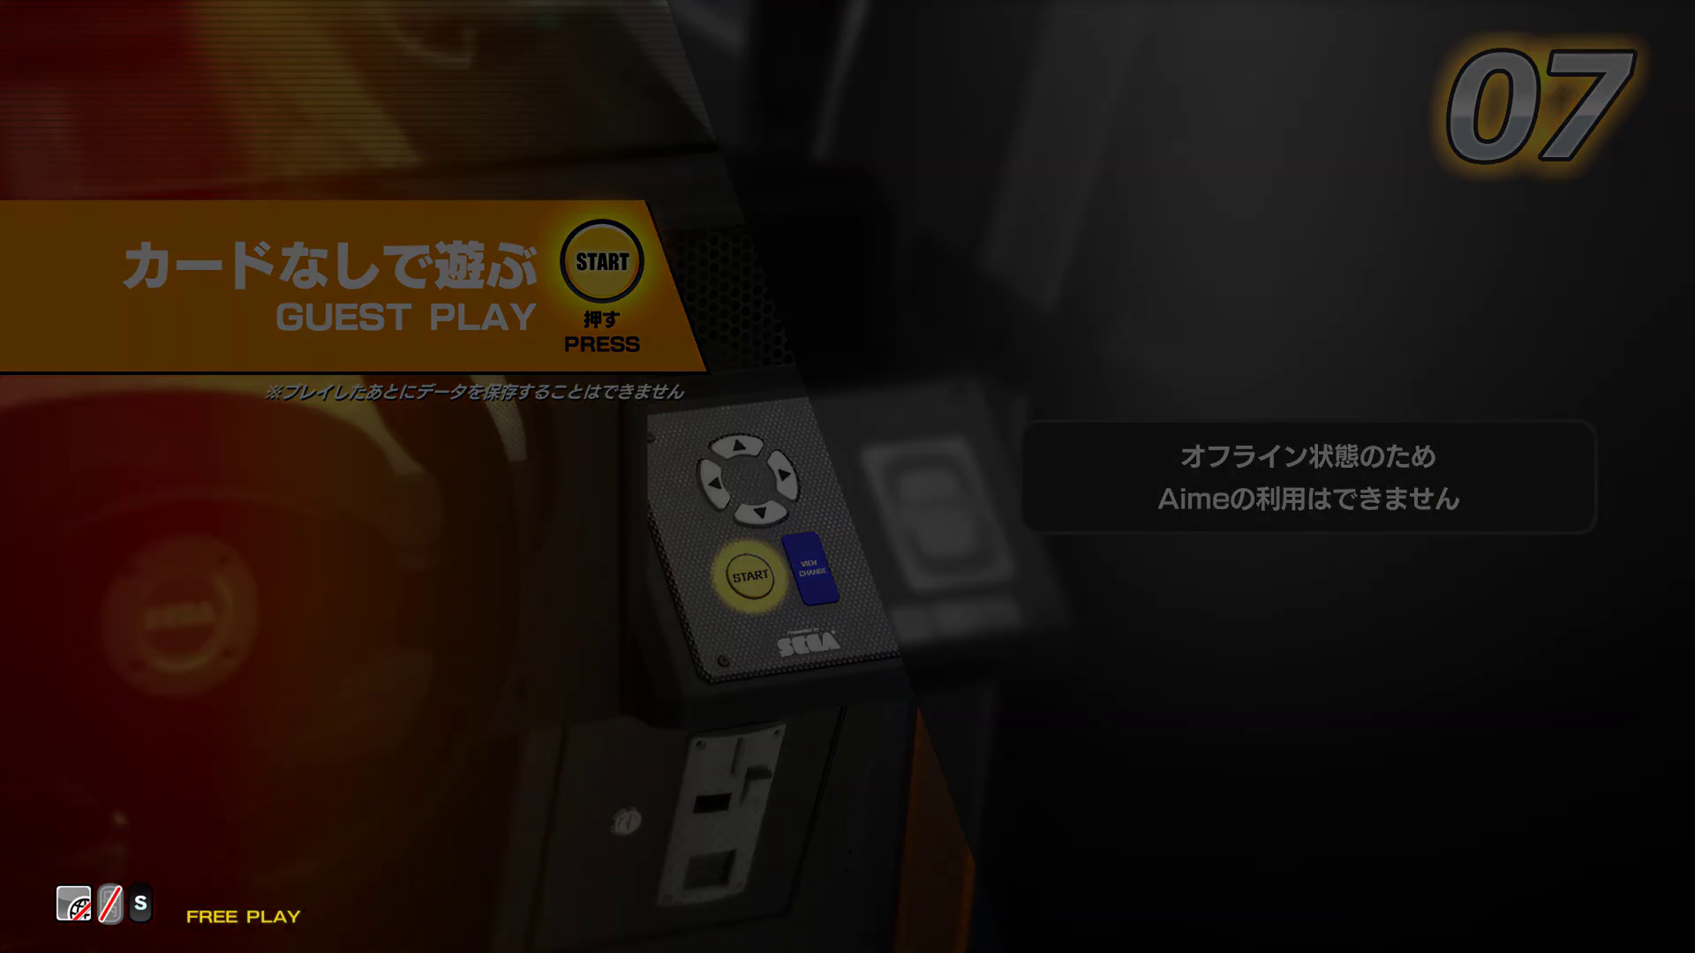
pyautogui.press('Return')
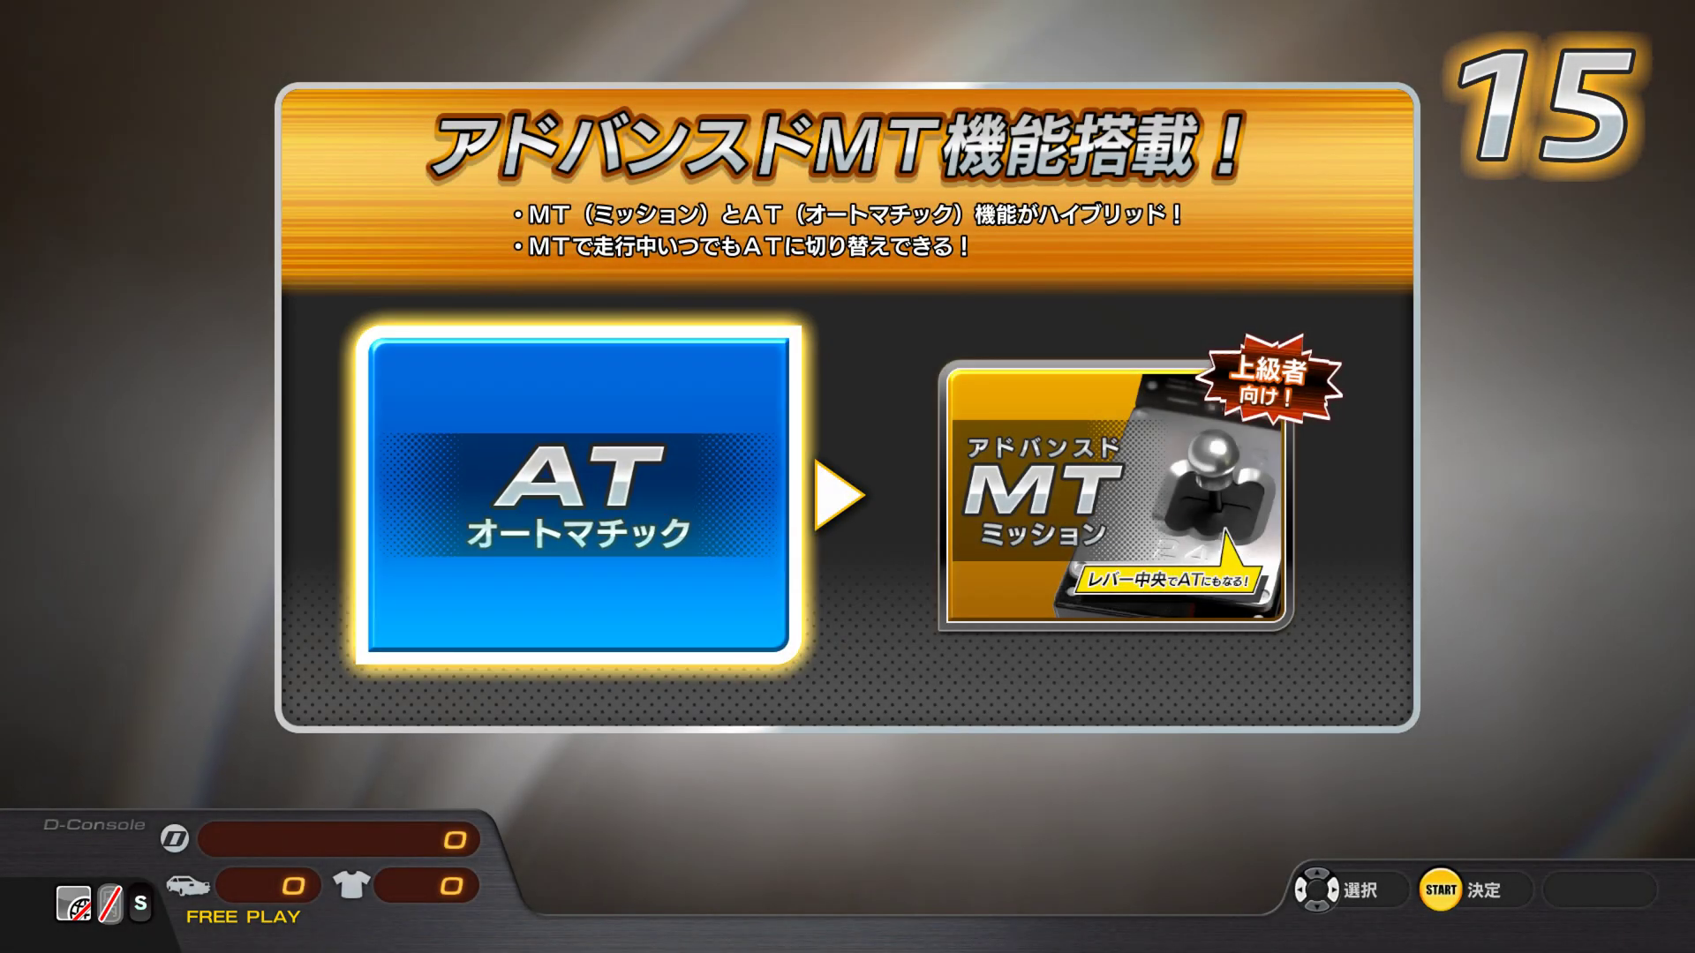
pyautogui.press('Return')
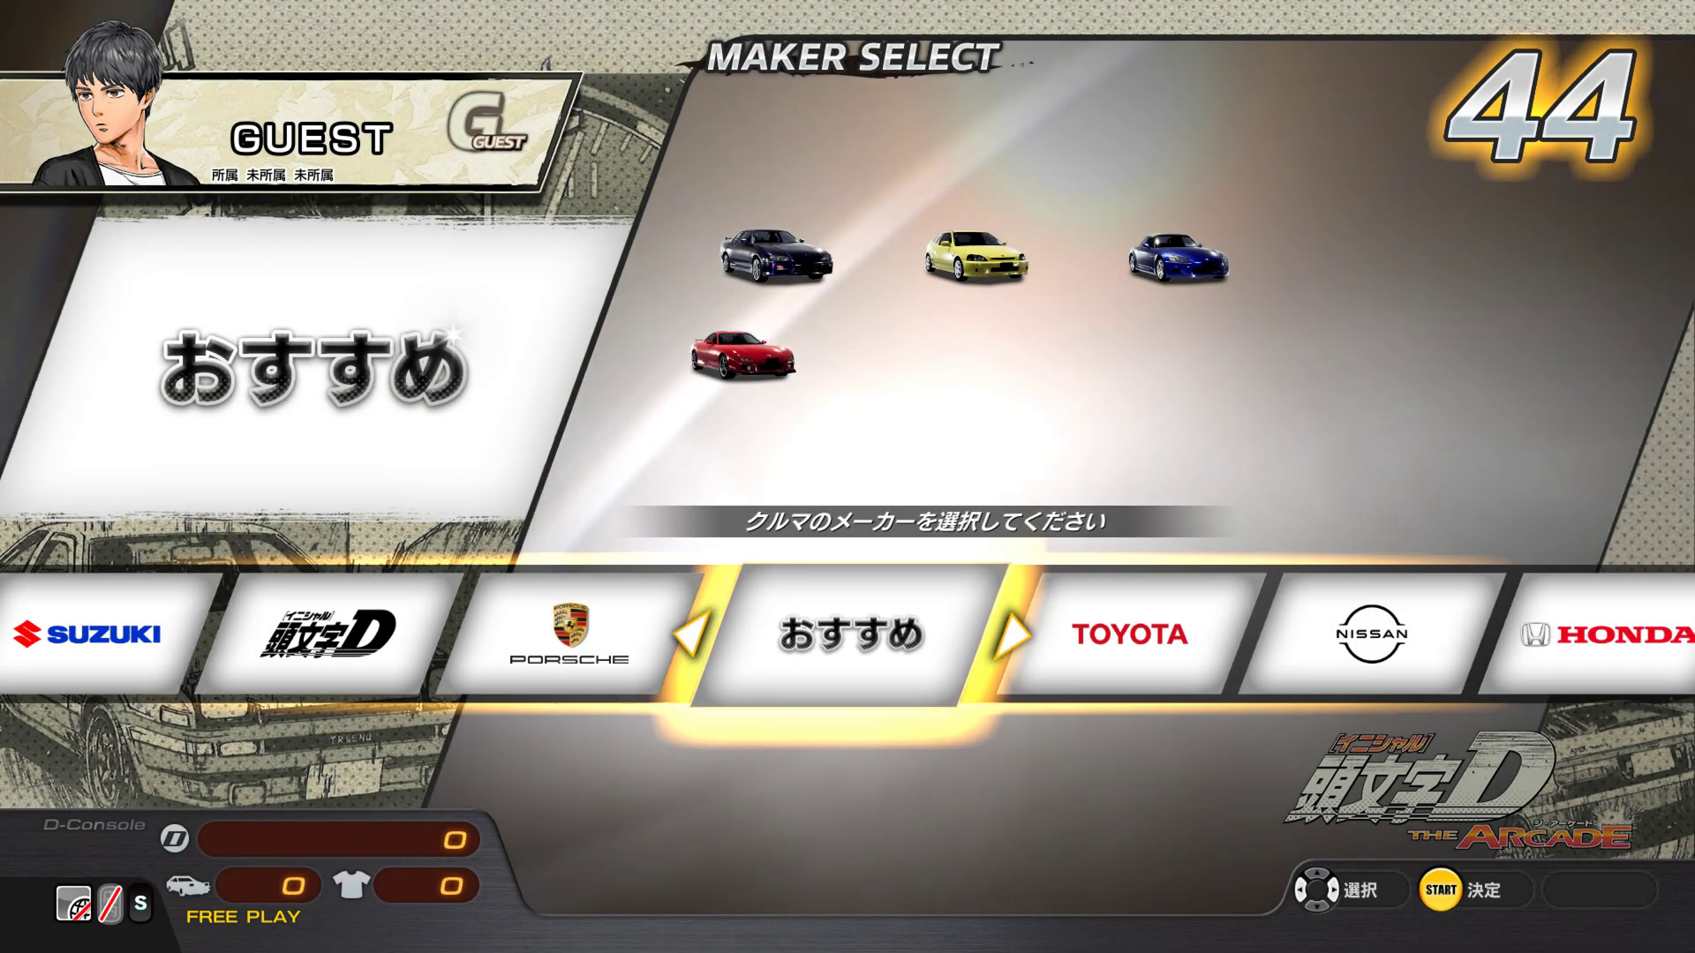
# Choose SUBARU as the car maker.
pyautogui.press('Right')
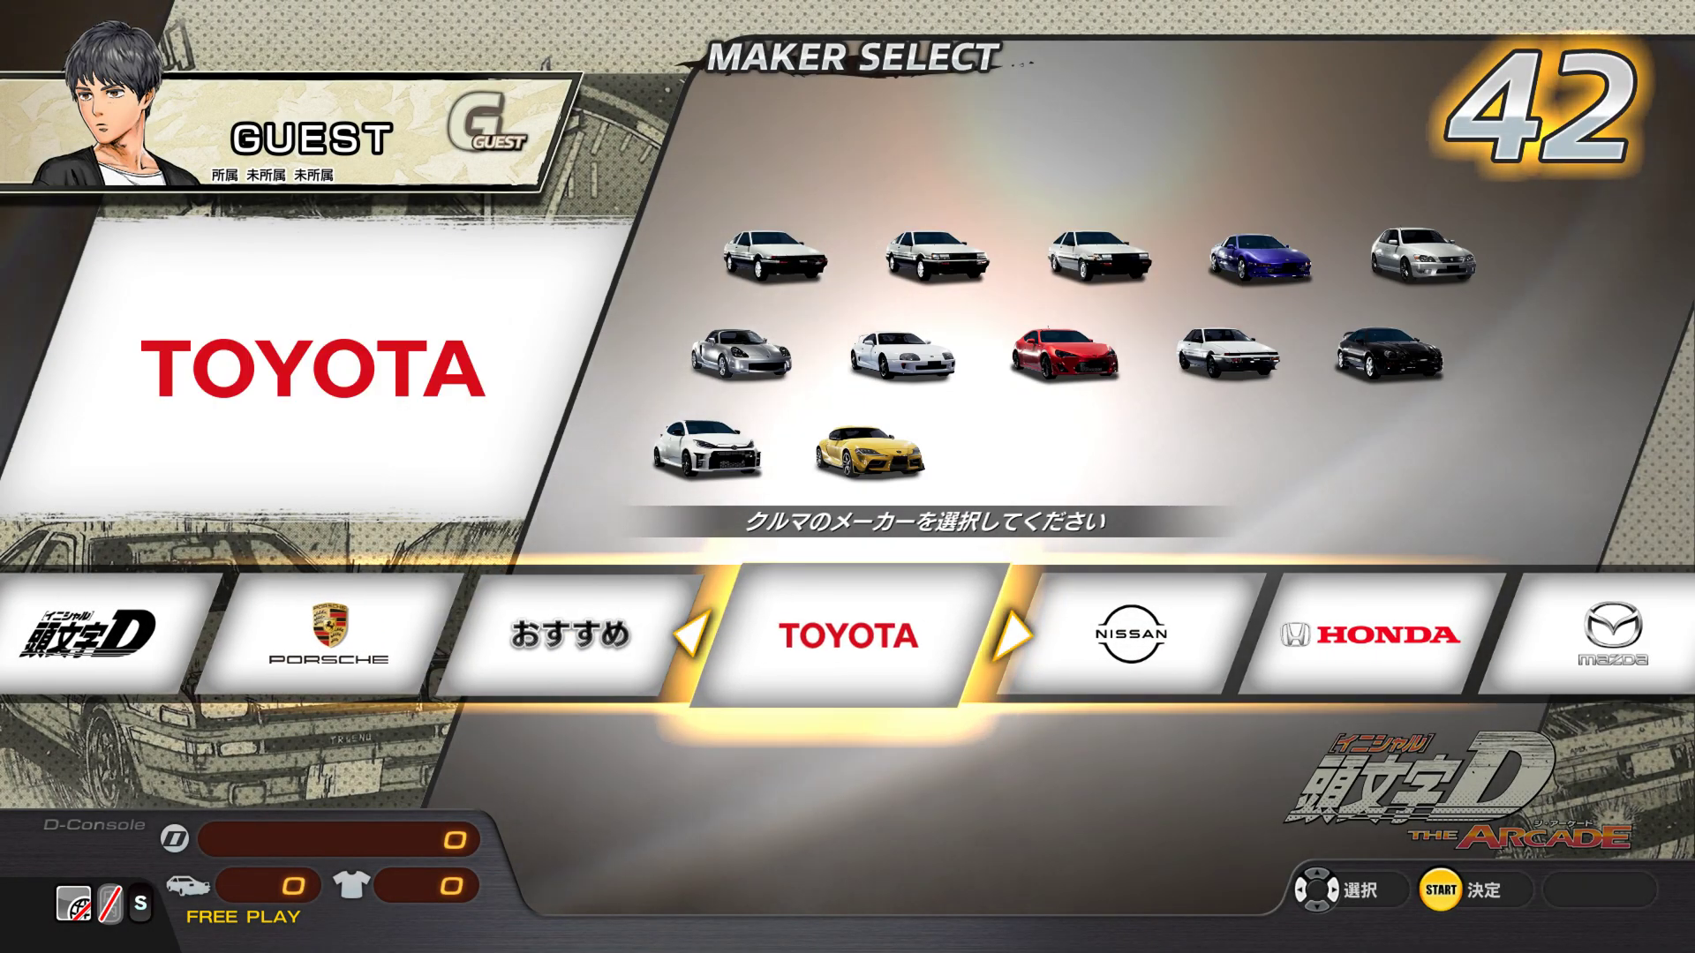
pyautogui.press('Right')
pyautogui.press('Right')
pyautogui.press('Right')
pyautogui.press('Right')
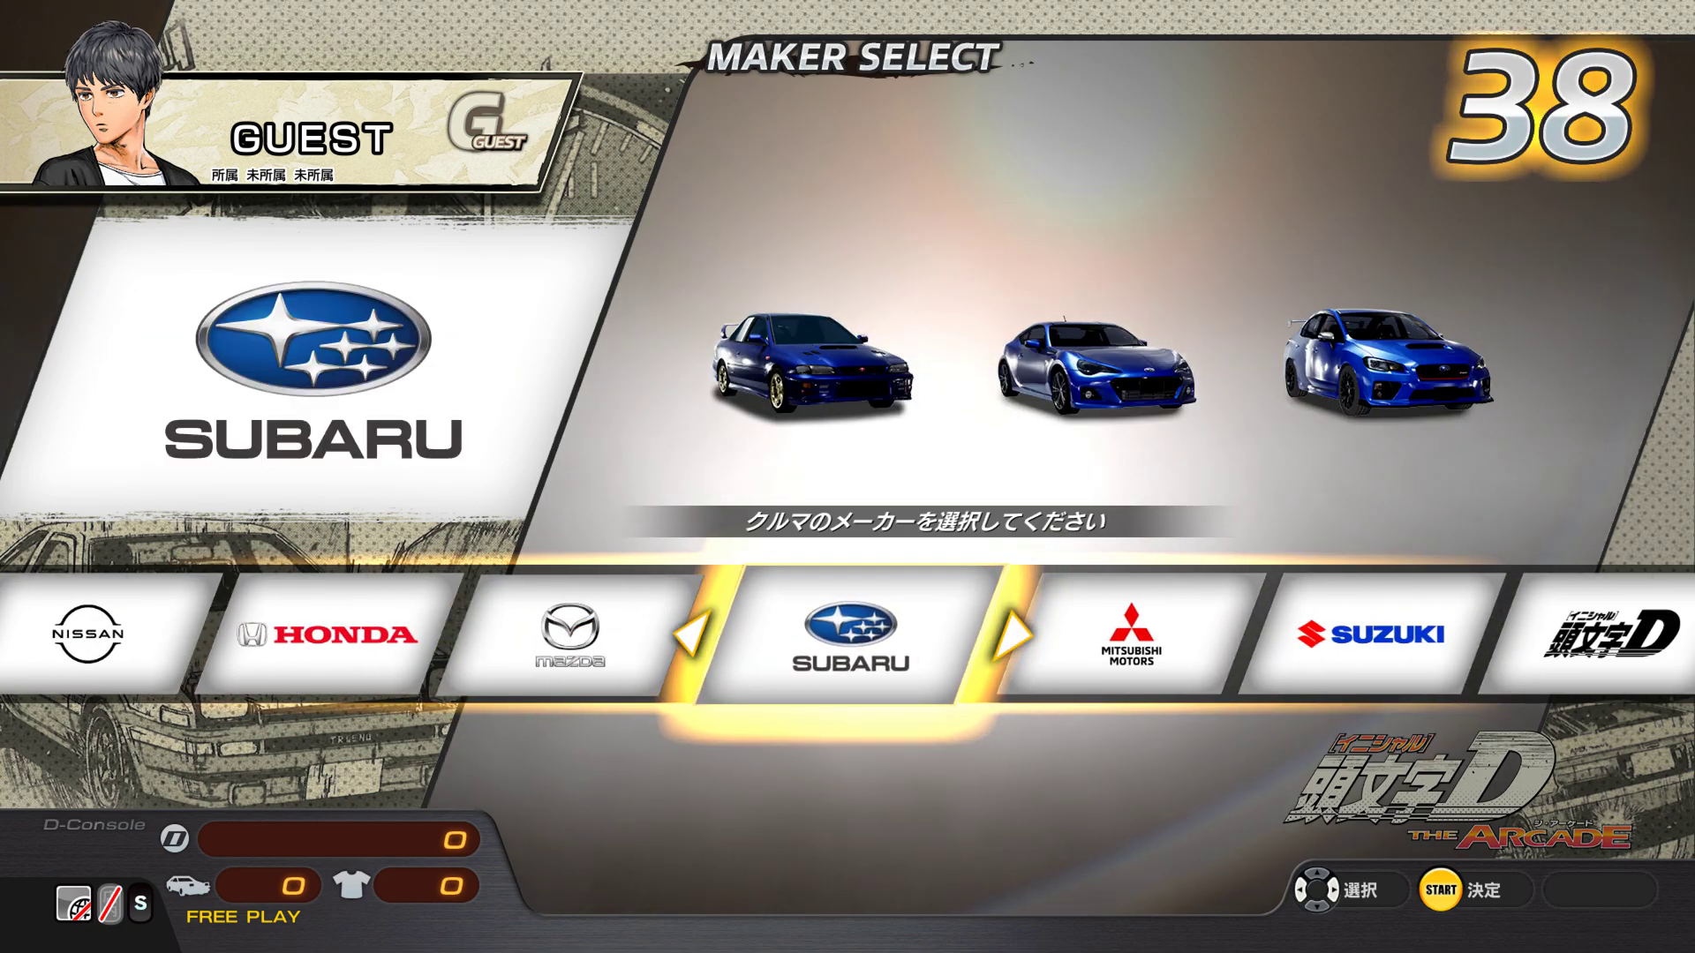
pyautogui.press('Return')
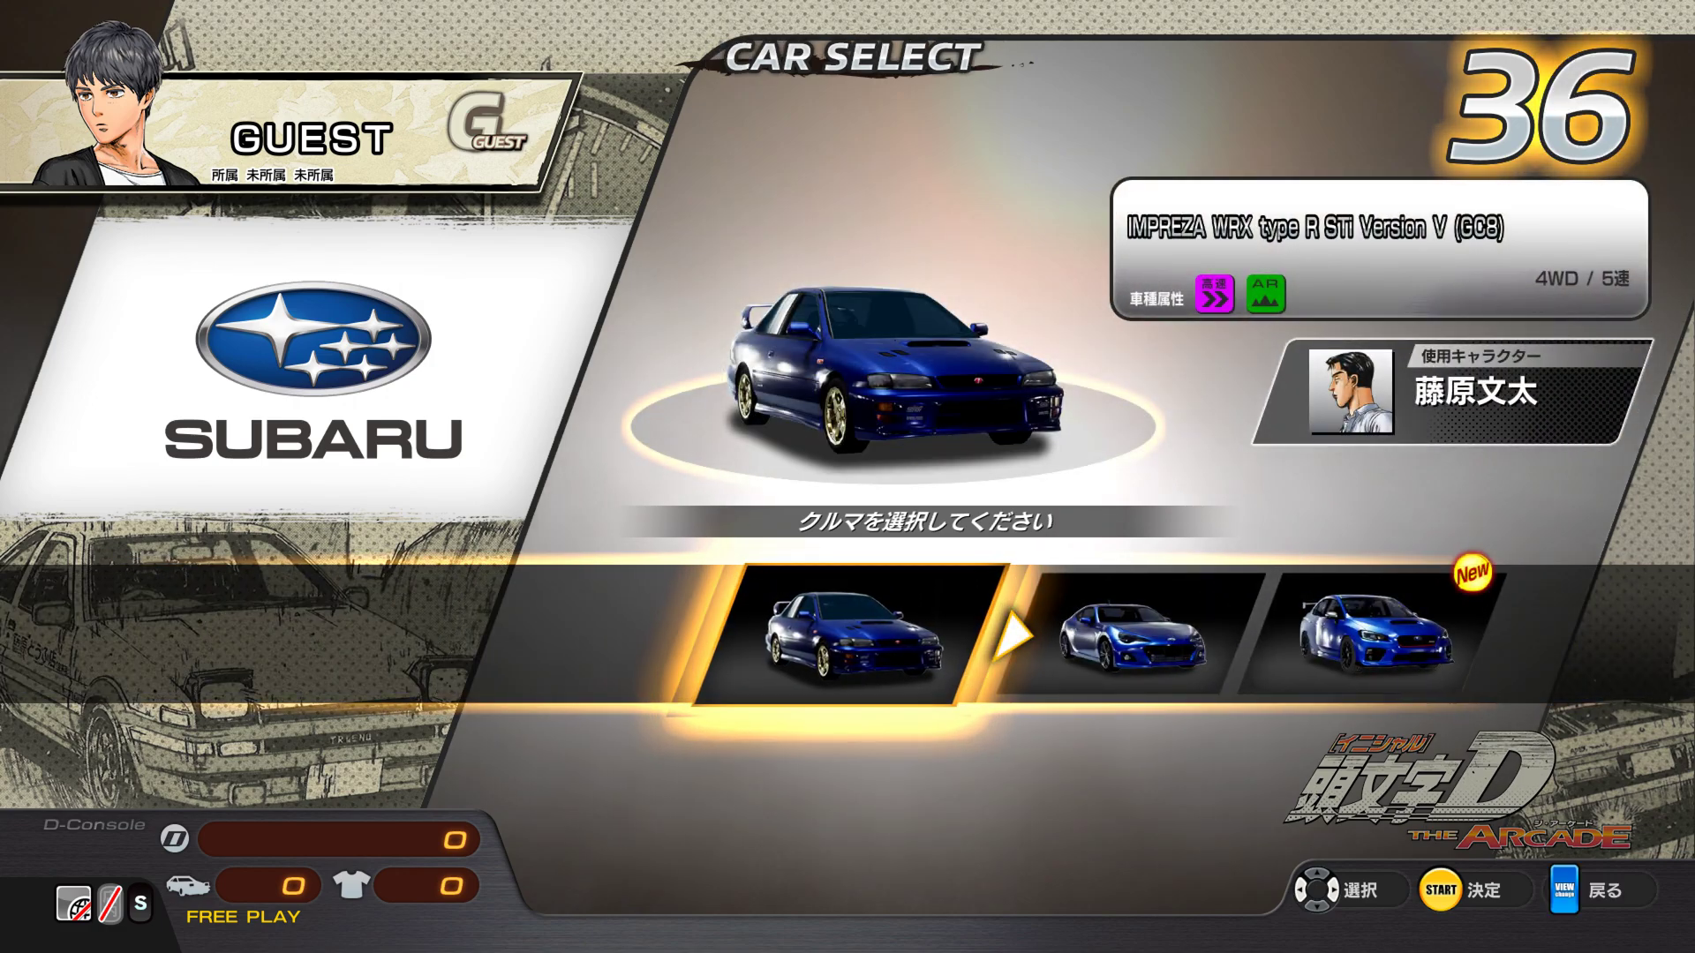
# Choose the STI S207 NBR CHALLENGE PACKAGE (VAB) in the crystal black silica colour (クリスタルブラック・シリカ).
pyautogui.press('Right')
pyautogui.press('Right')
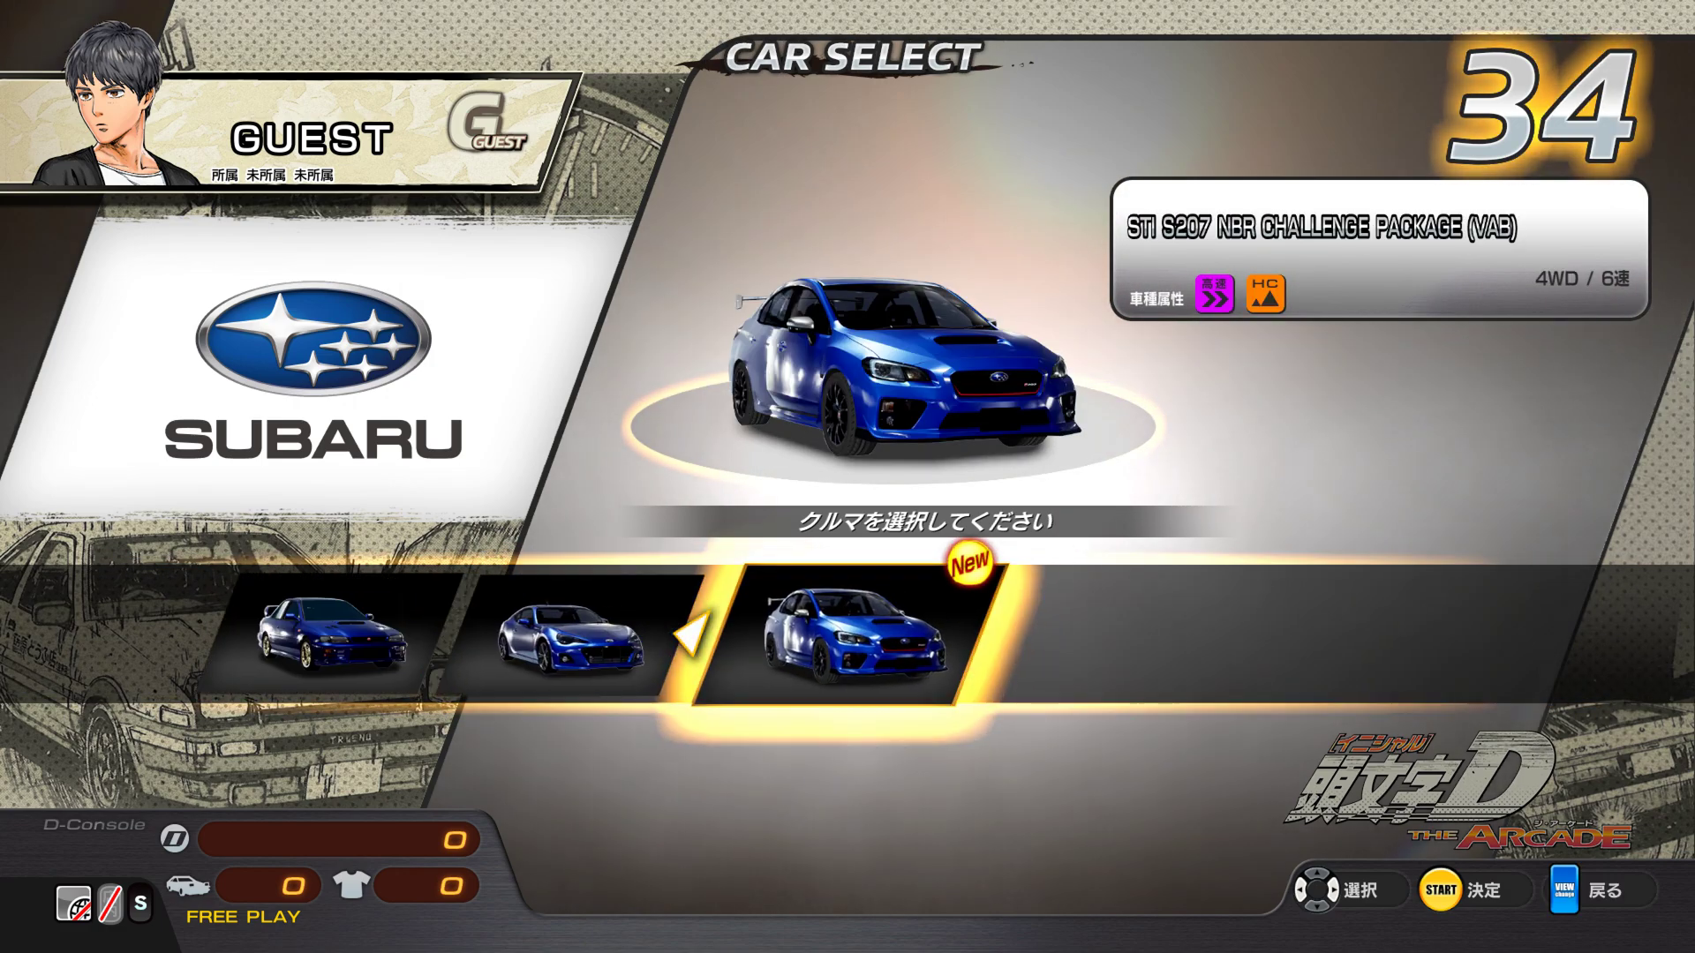
pyautogui.press('Return')
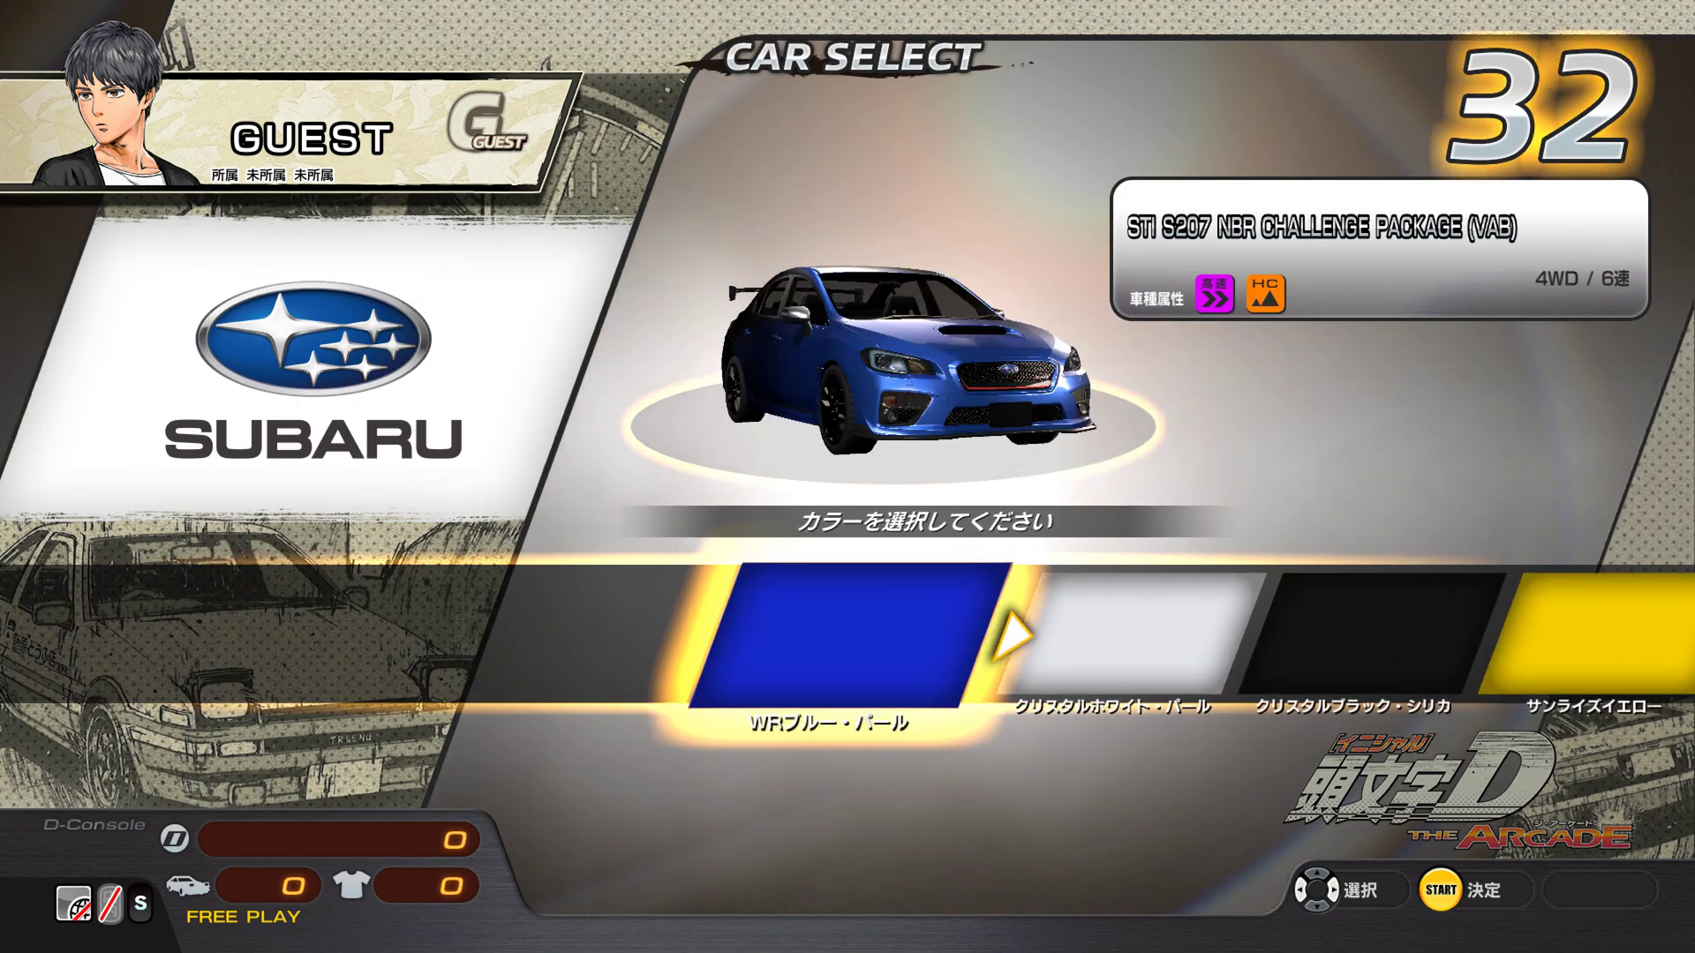
pyautogui.press('Right')
pyautogui.press('Right')
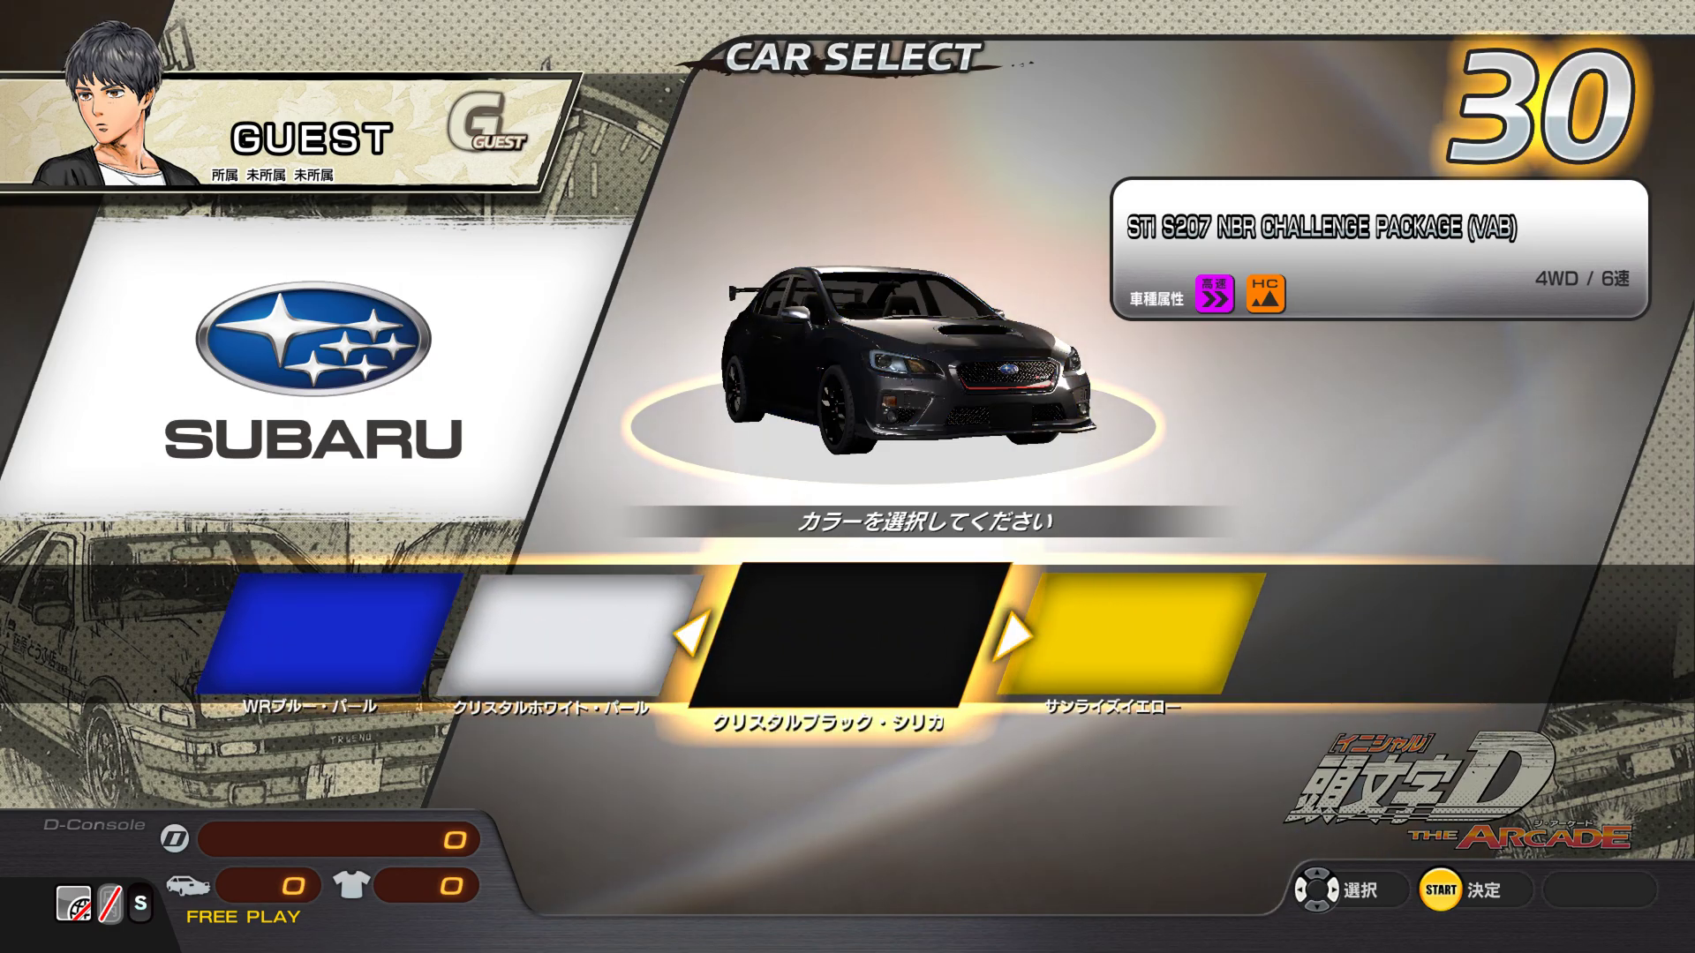
pyautogui.press('Return')
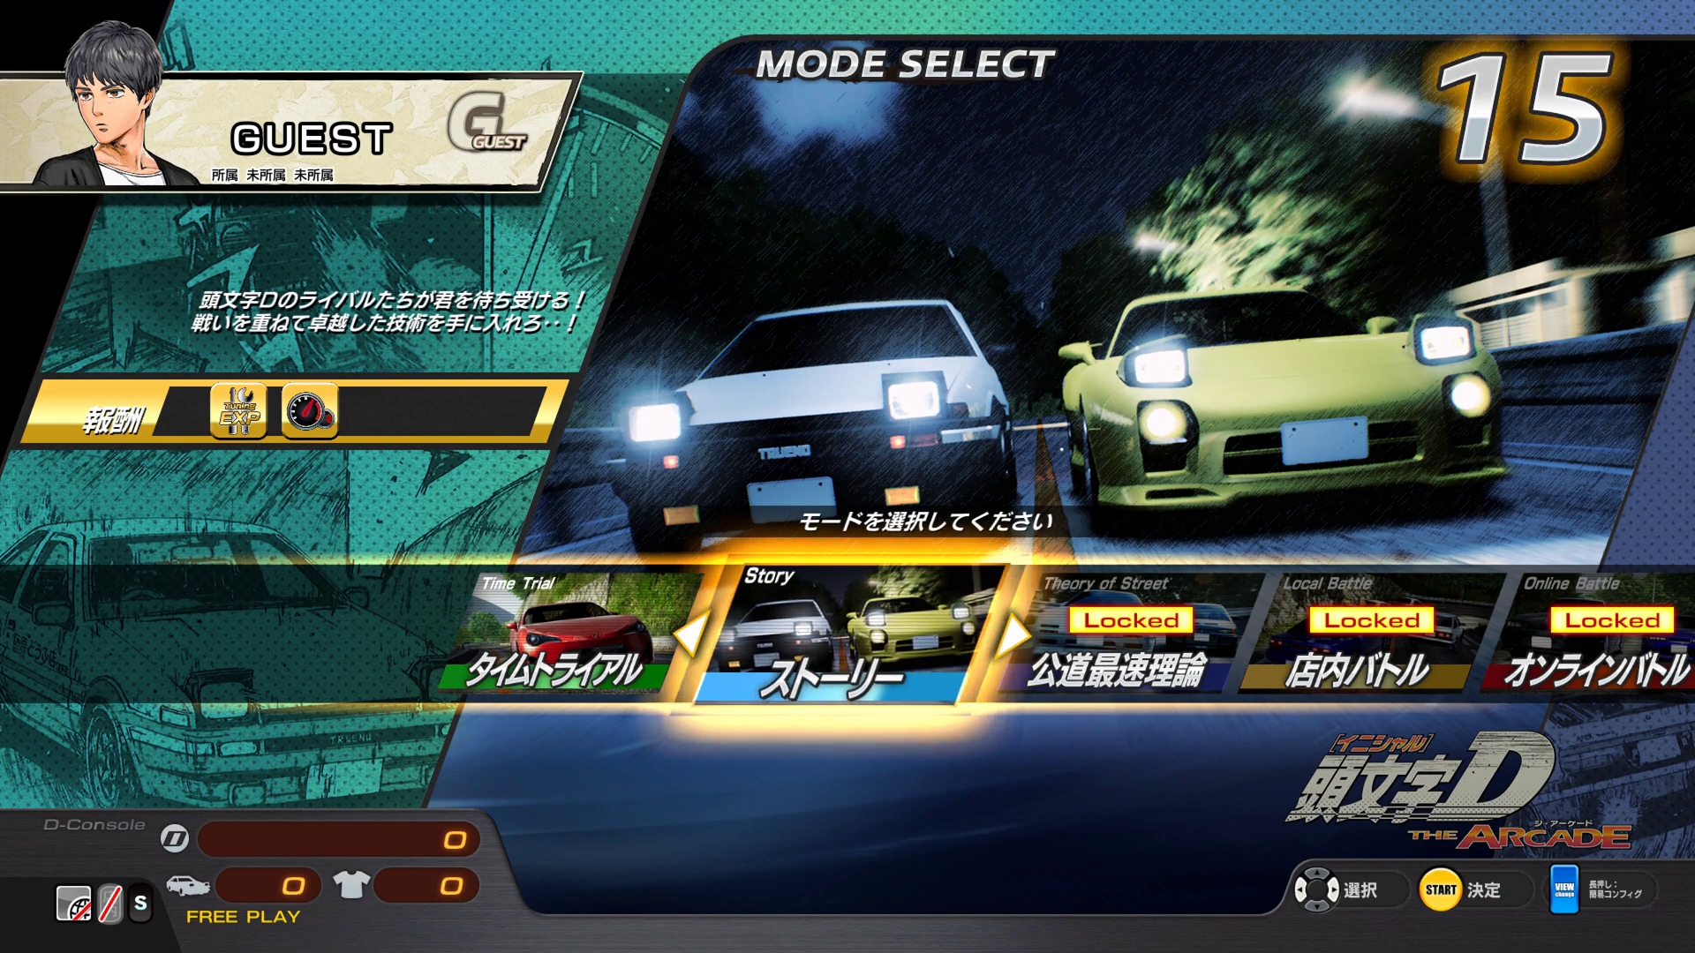
# Enter Story mode and browse the chapter selection.
pyautogui.press('Return')
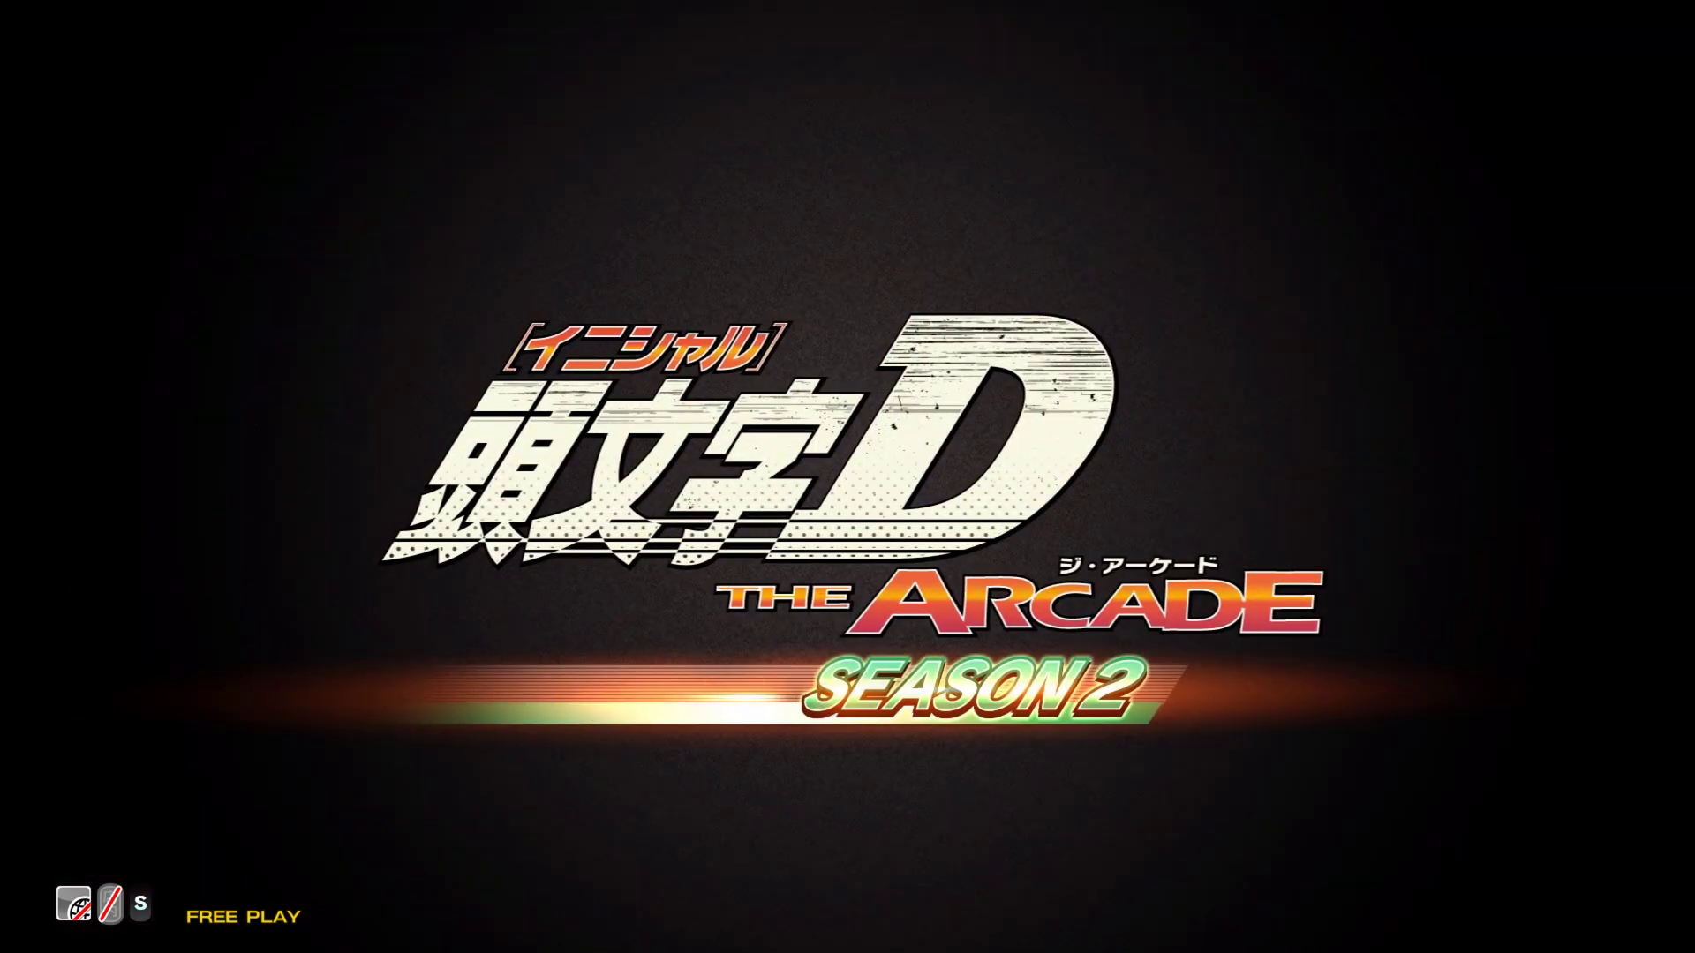
pyautogui.press('Right')
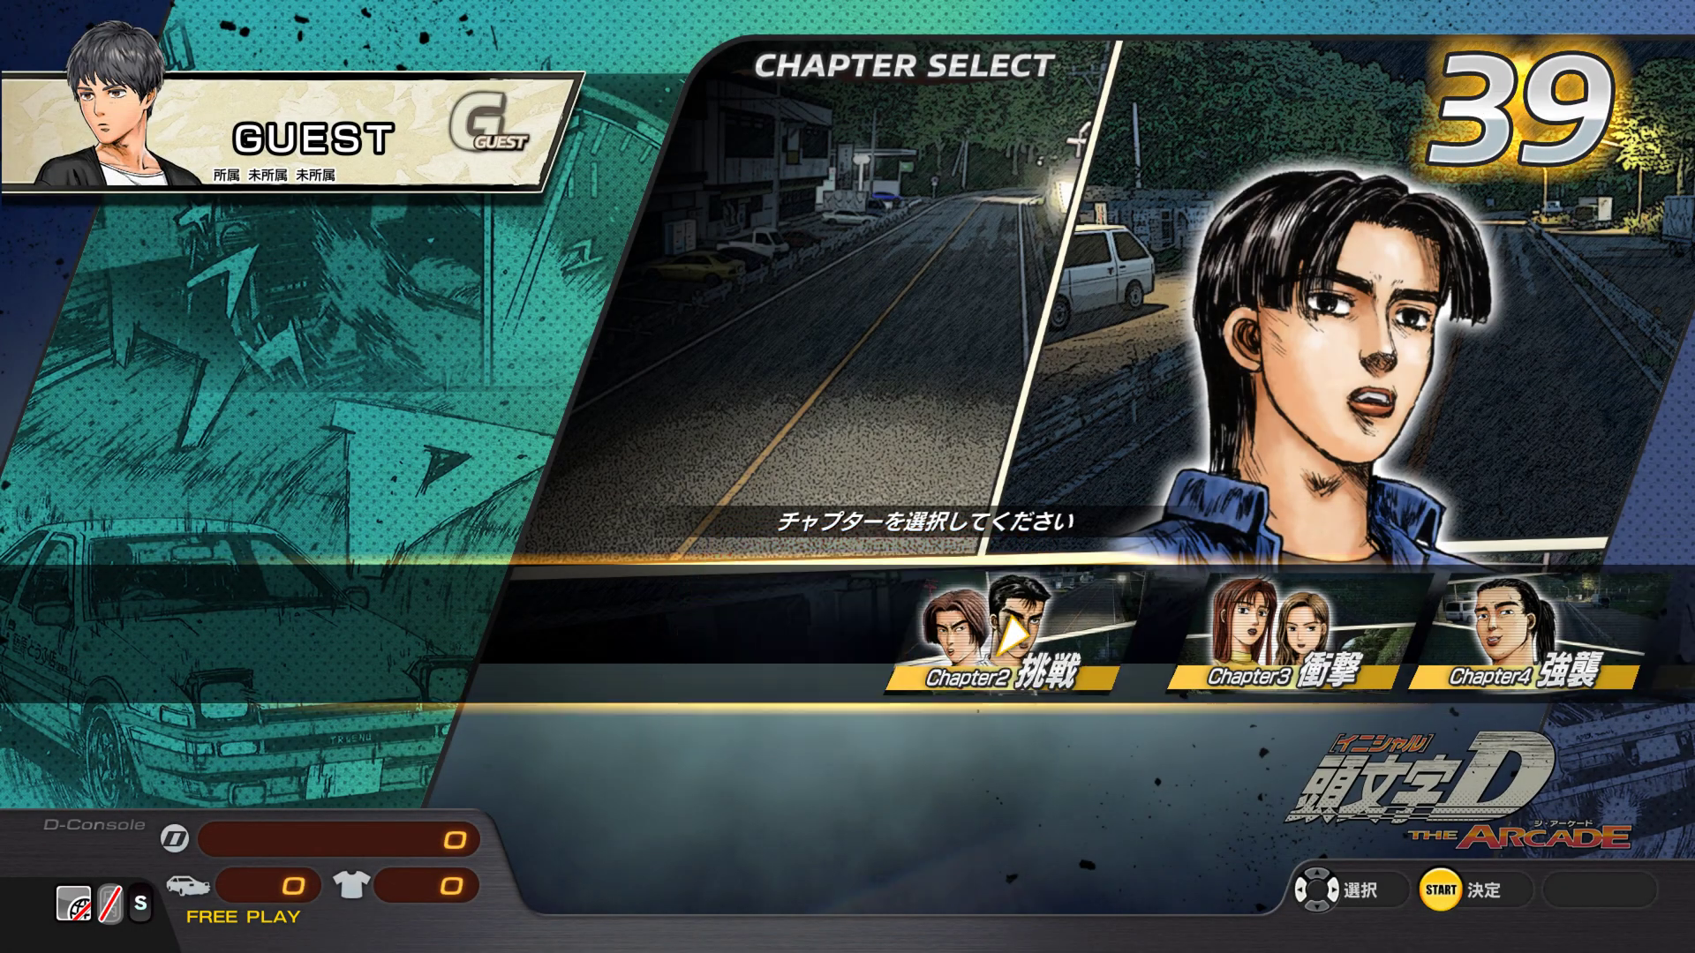